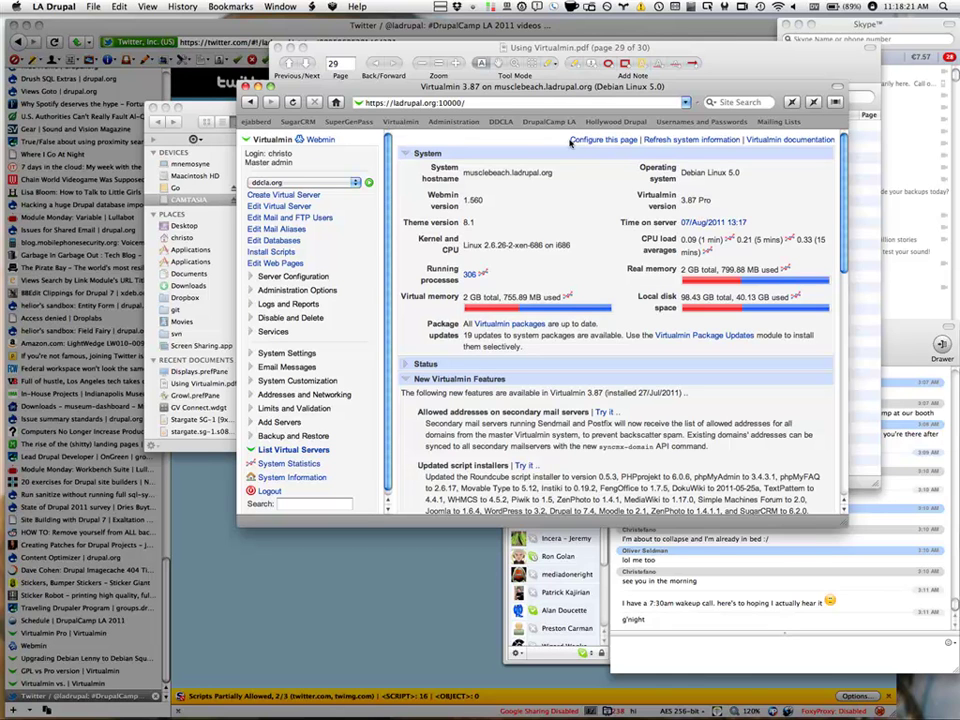
Nudge the Virtualmin window into place and hide all other apps, including the Twitter browser
drag(577, 87, 497, 112)
key(super+alt+h)
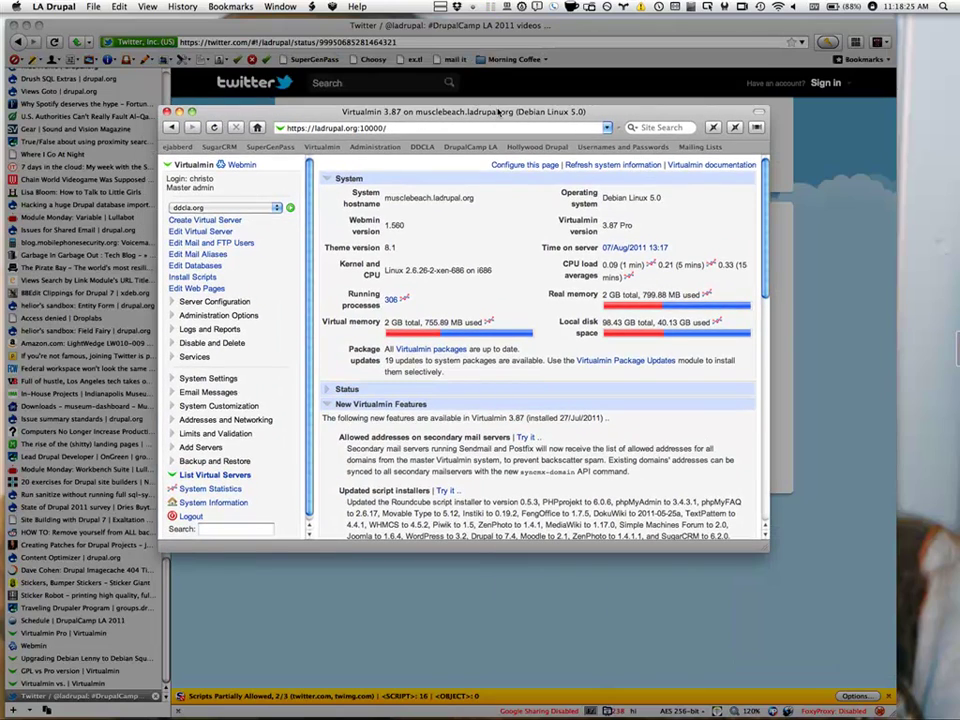
click(125, 27)
key(super+h)
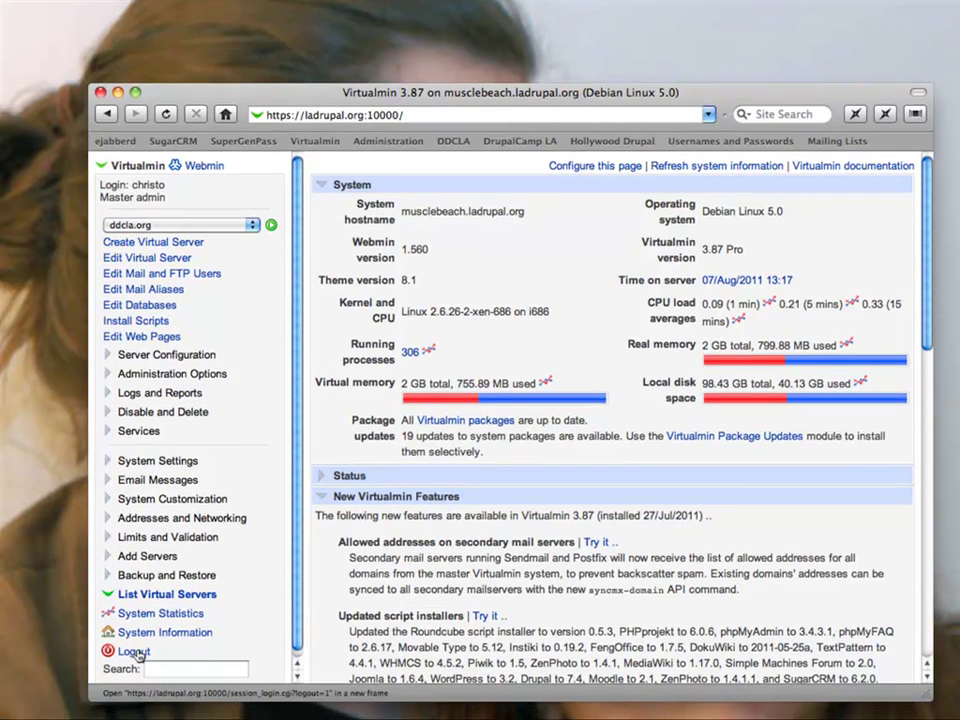
Log out of Virtualmin and log back in with the master admin username and password
click(134, 651)
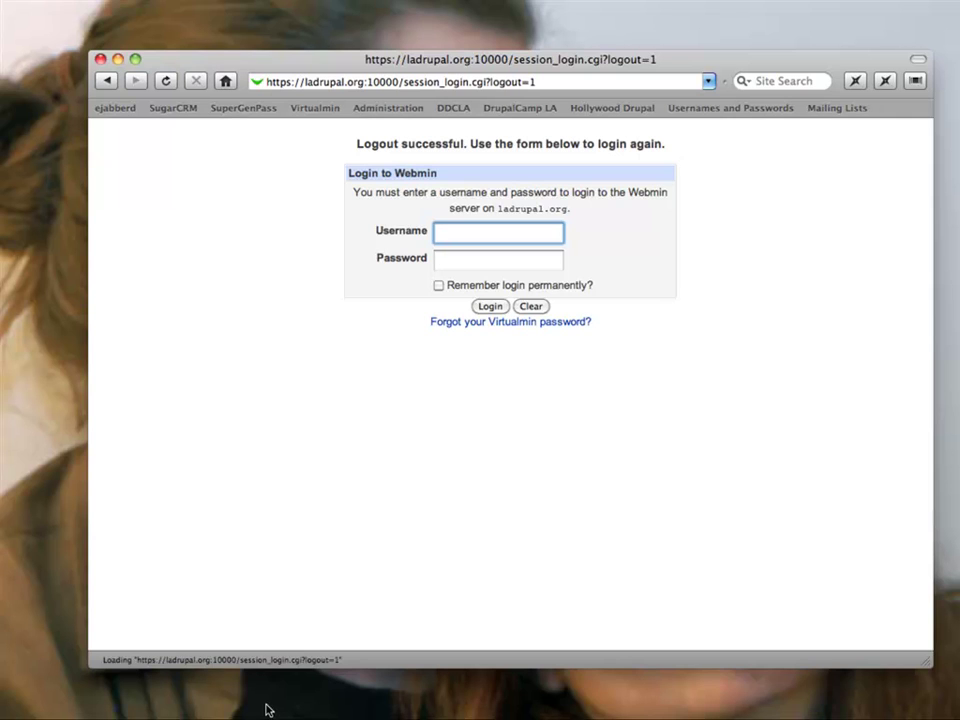
double_click(384, 82)
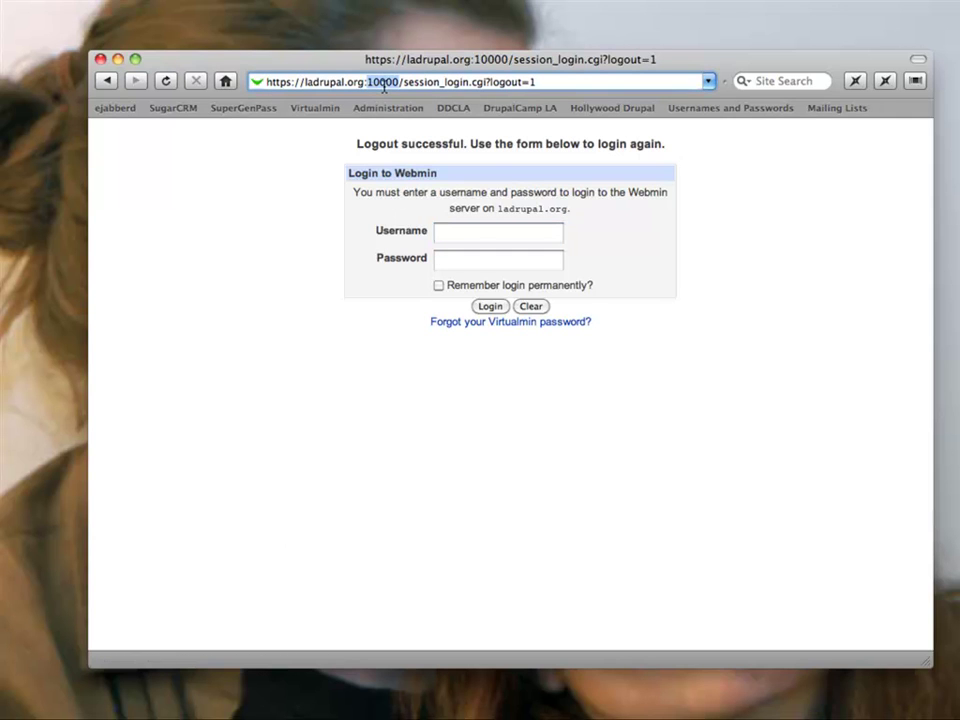
click(472, 242)
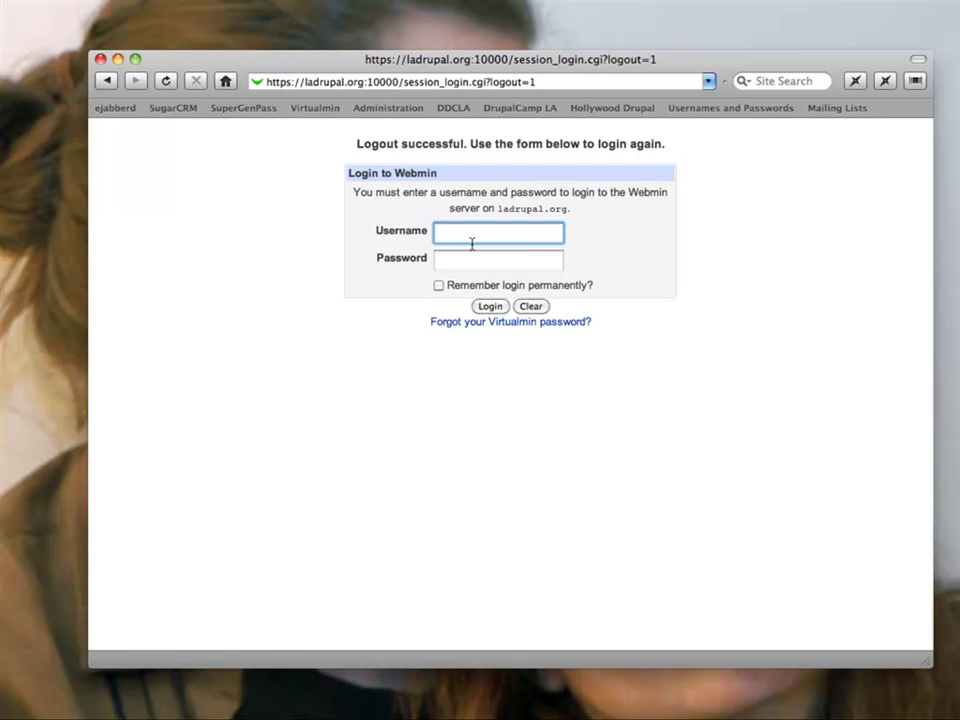
text(christo)
key(Tab)
text(********)
key(Return)
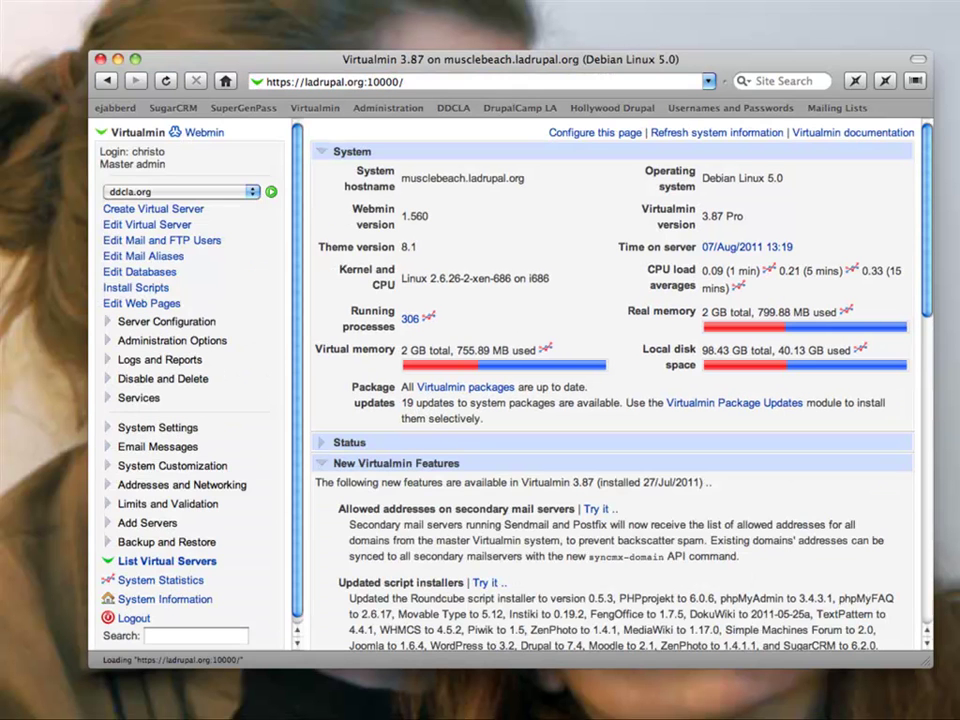
Check the domain list, leaving ddcla.org selected, then switch the side menu to Webmin
click(252, 191)
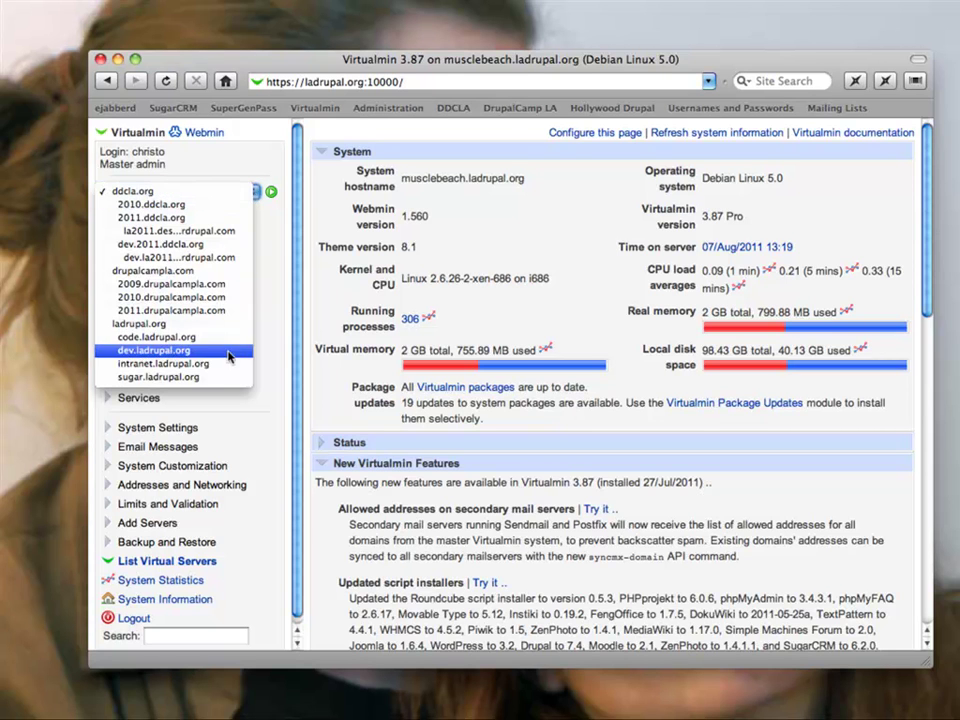
click(263, 258)
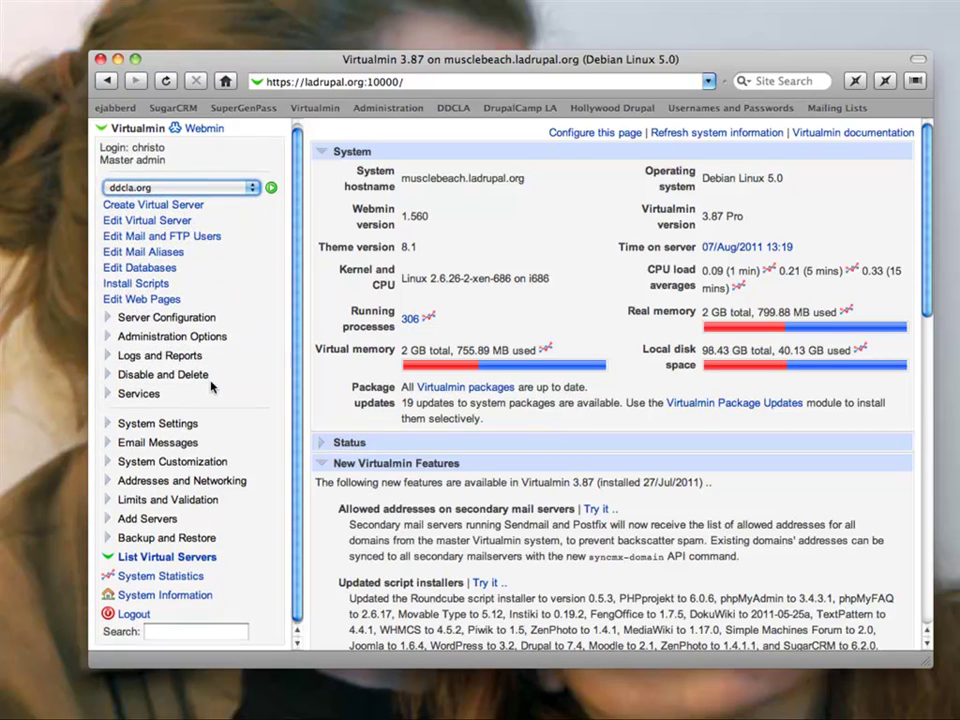
click(204, 132)
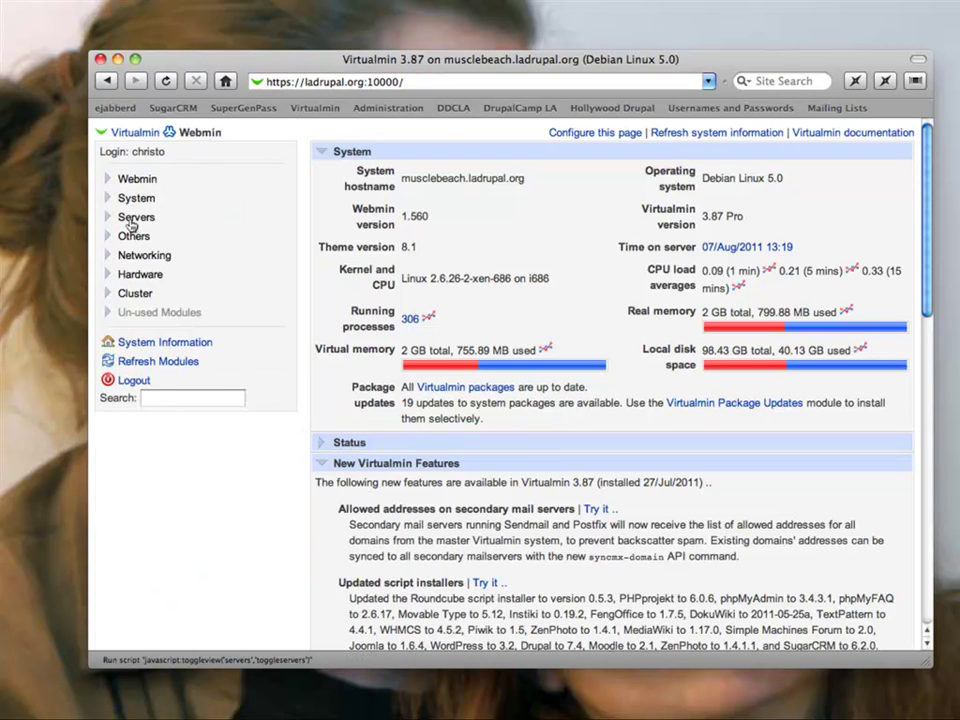
Expand Servers and System, visit Scheduled Cron Jobs and ProFTPD Server, then open SSH Server
click(143, 216)
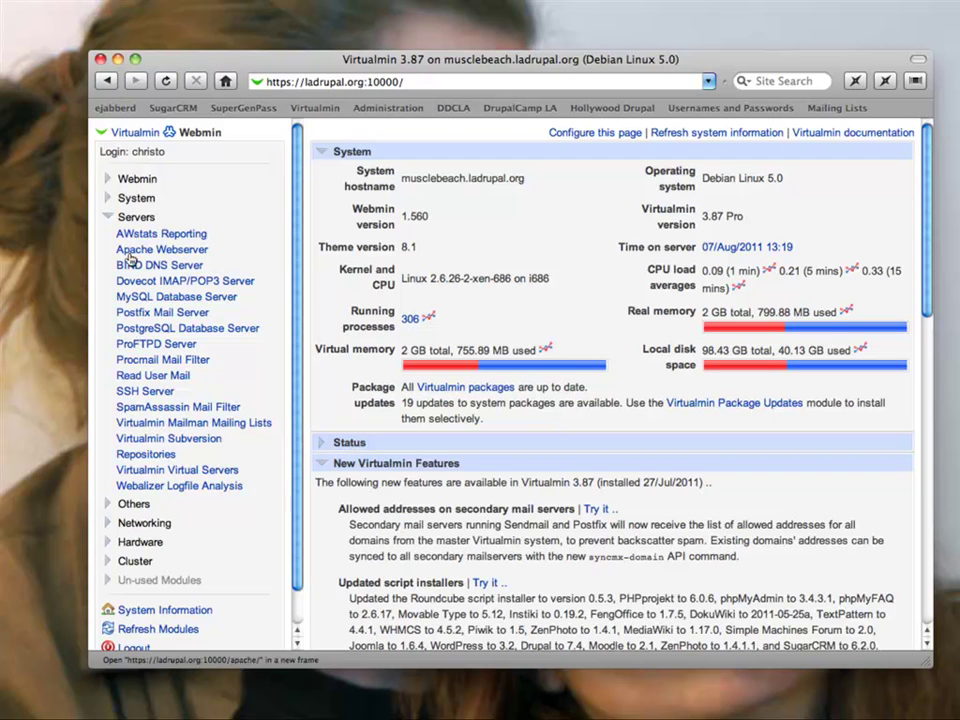
click(133, 198)
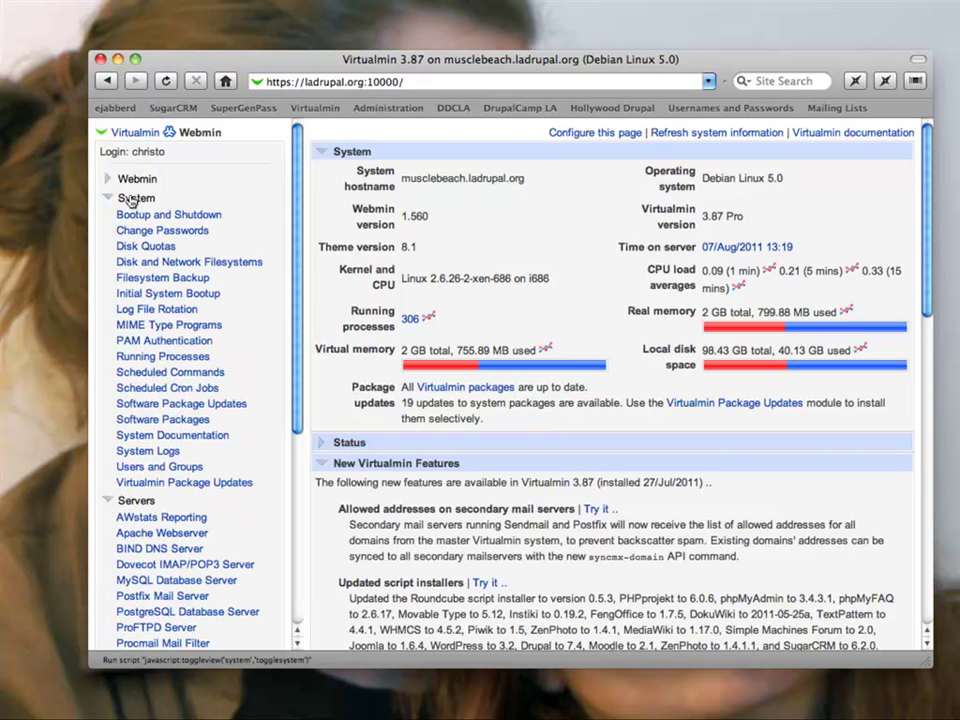
click(138, 391)
scroll(140, 394, down, 5)
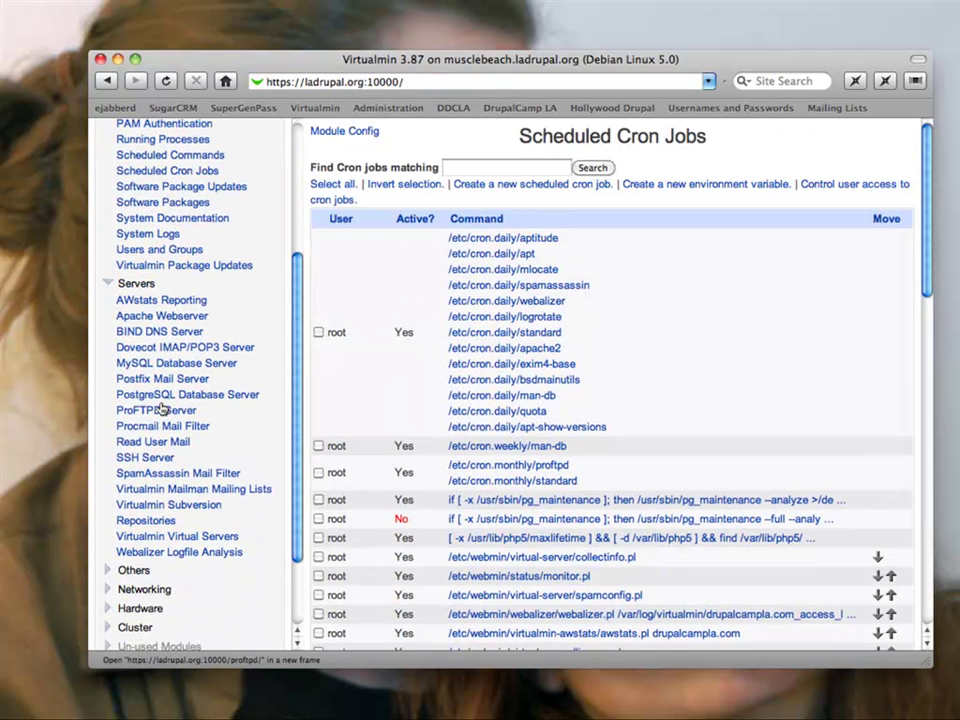
click(157, 410)
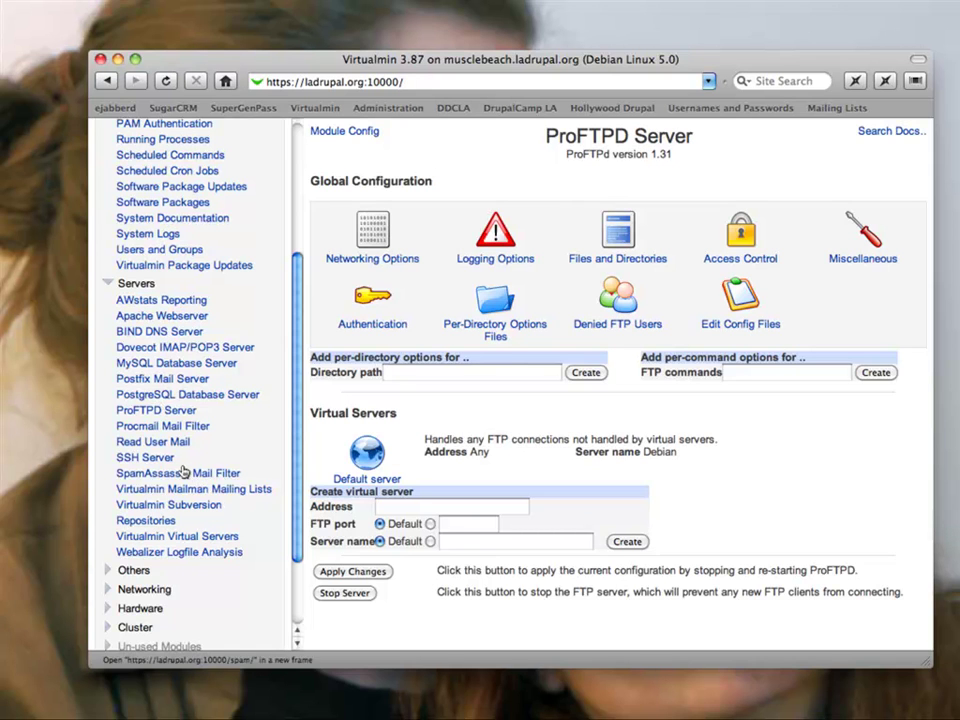
click(145, 459)
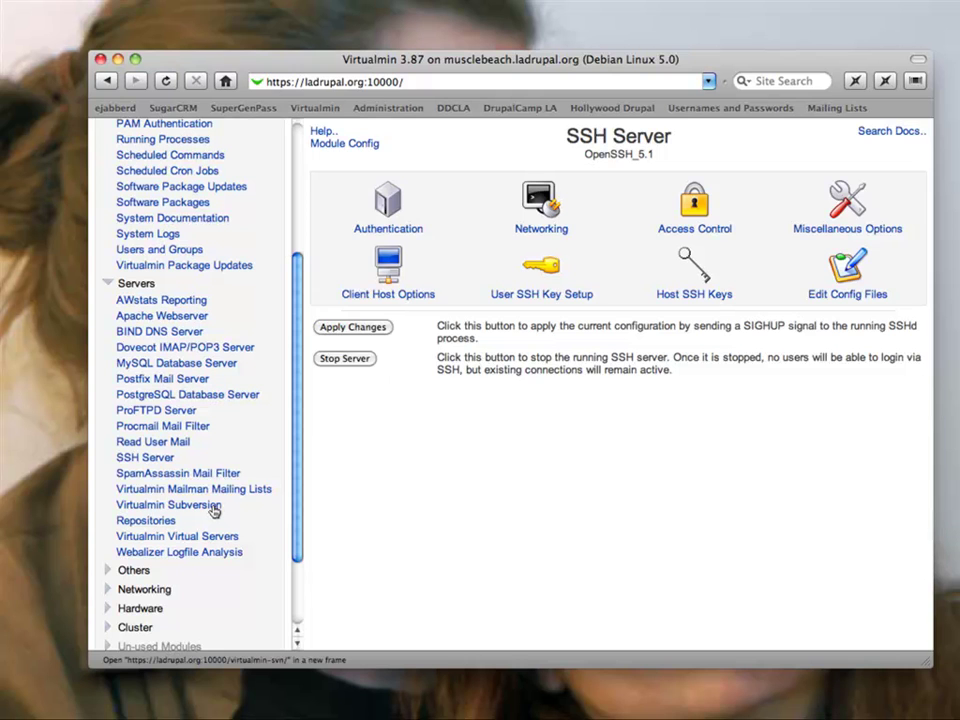
View Virtualmin Subversion Repositories, then open the SpamAssassin Mail Filter module (version 3.2.5)
click(213, 510)
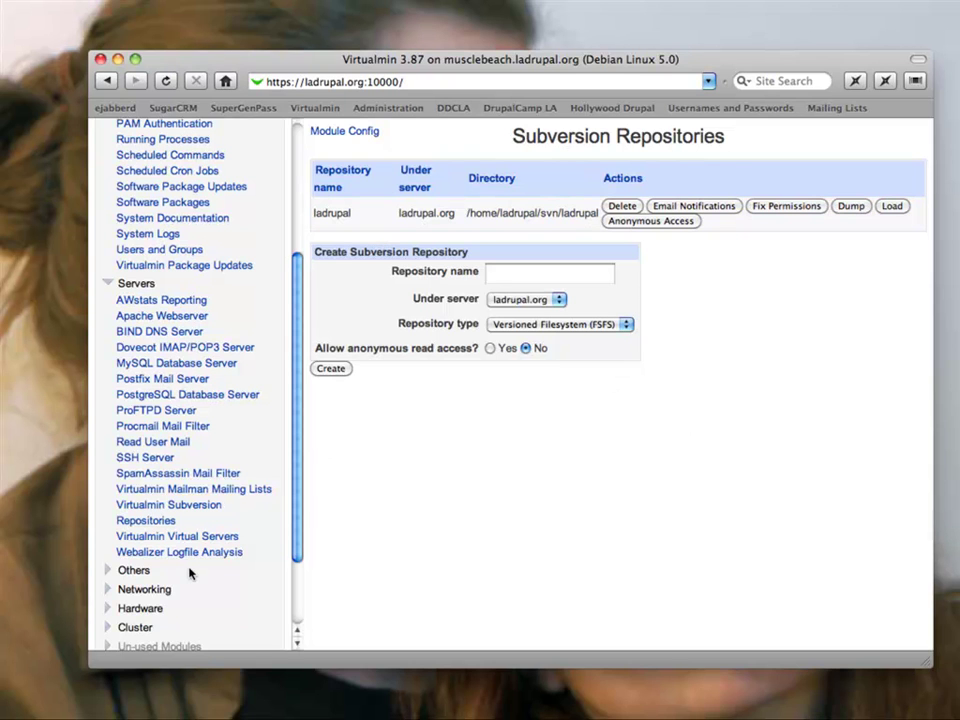
click(141, 476)
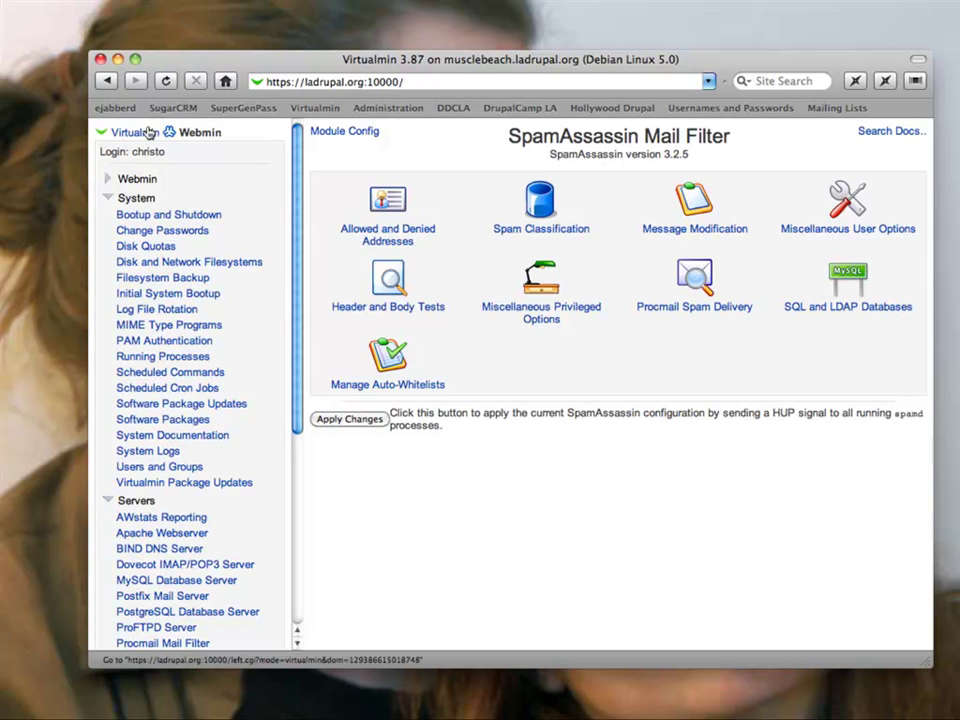
Return to the Virtualmin menu, switch the domain to drupalcampla.com and expand Services
click(148, 133)
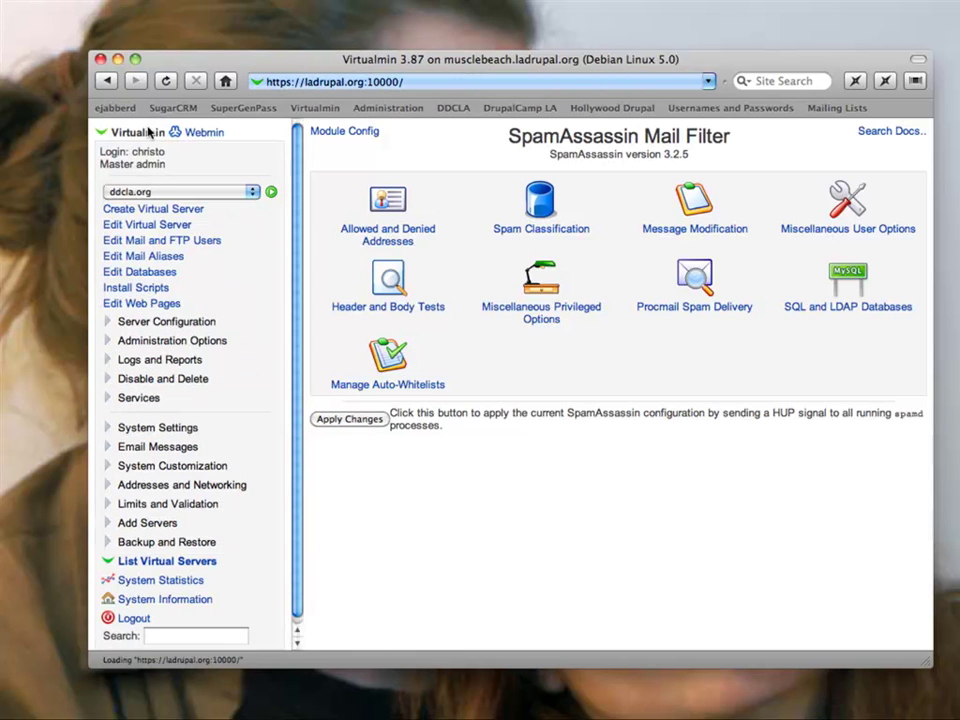
click(178, 193)
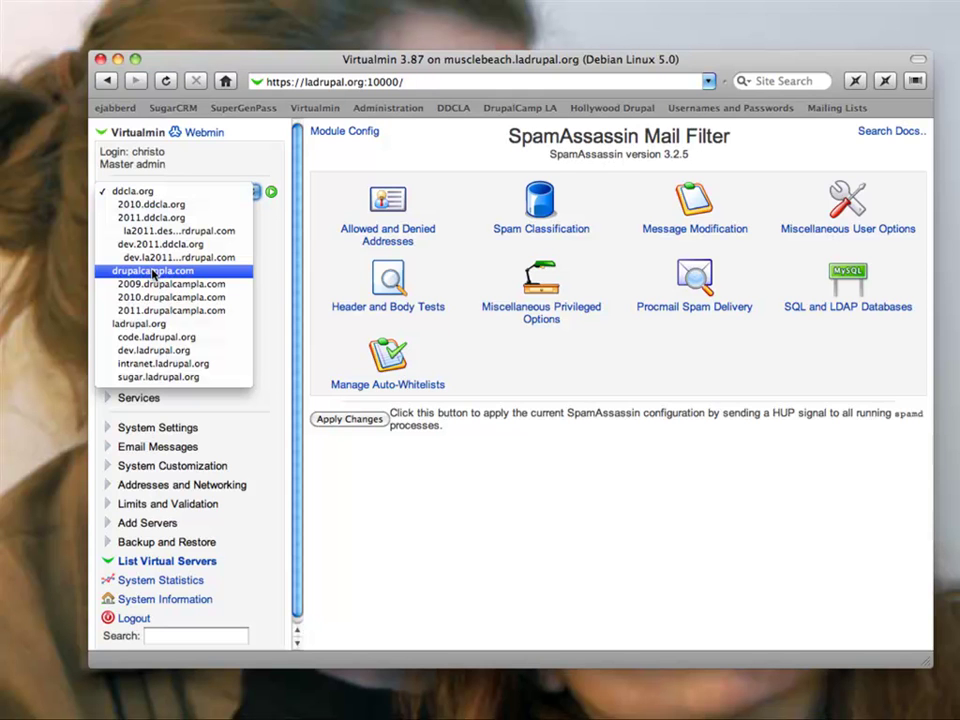
click(152, 272)
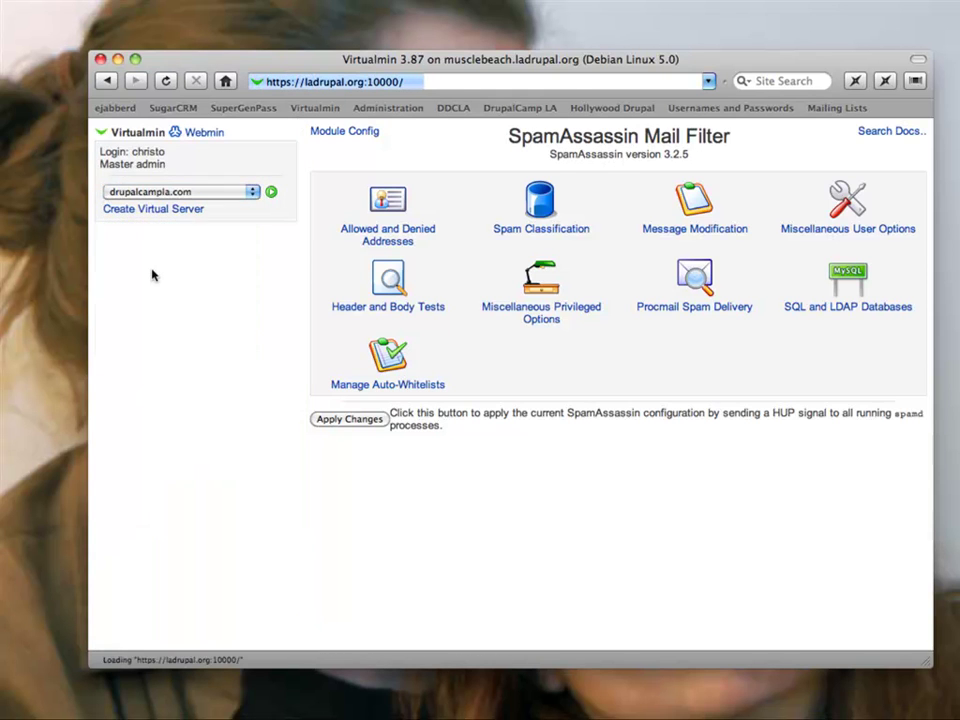
click(135, 397)
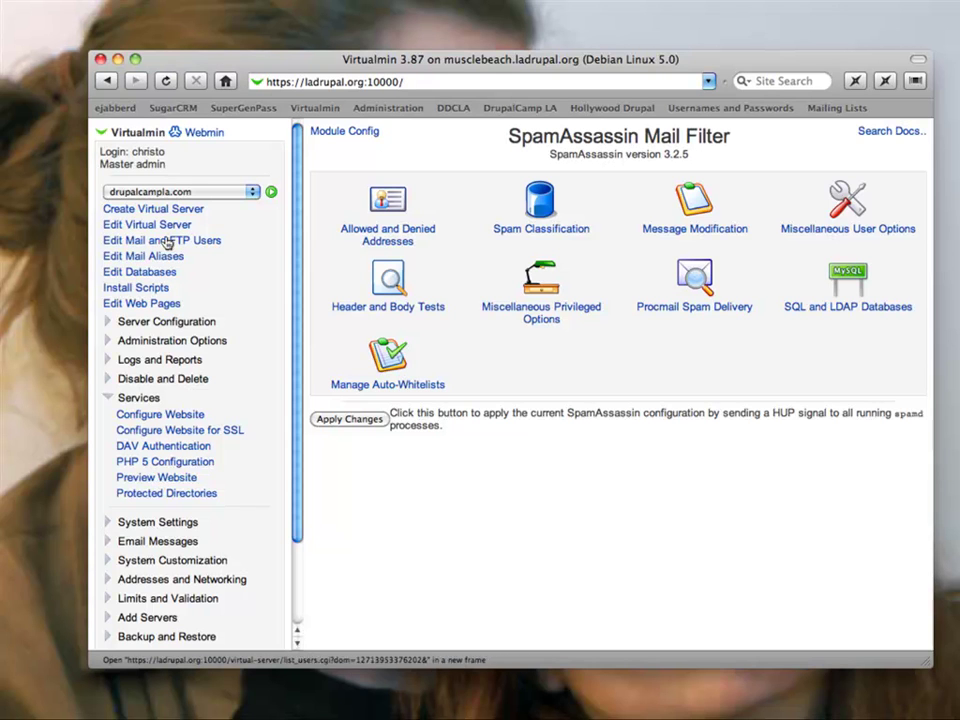
click(132, 191)
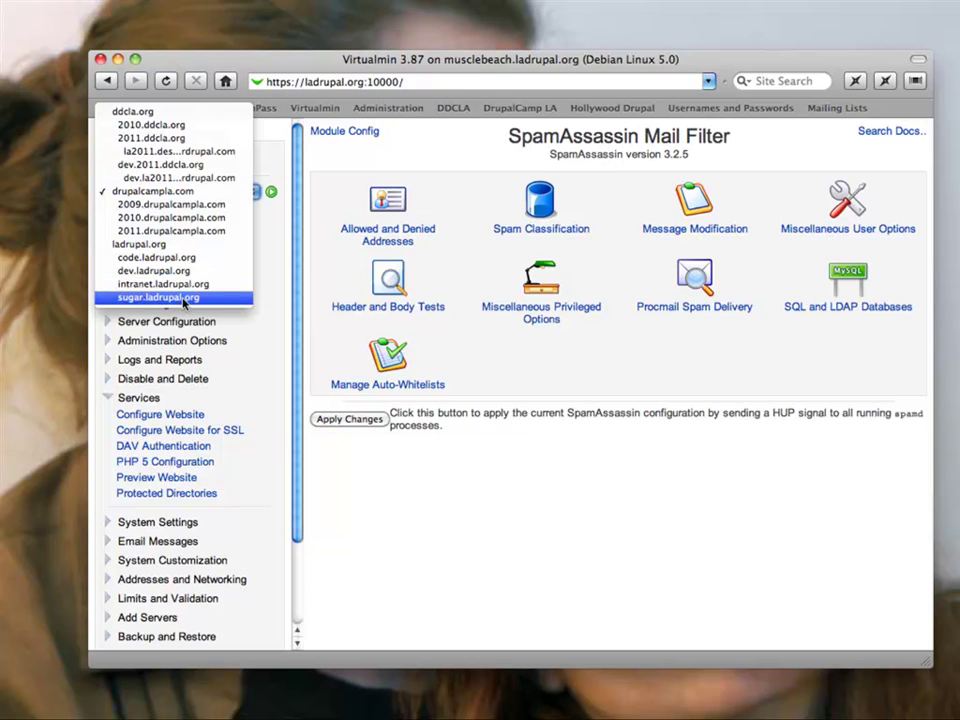
click(238, 347)
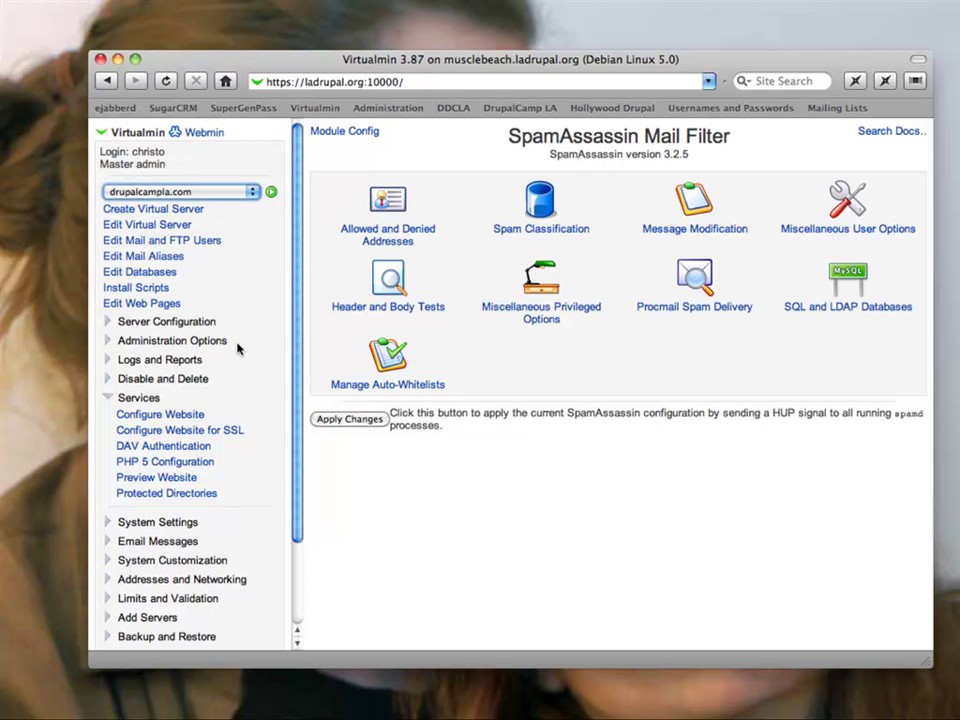
scroll(152, 555, down, 3)
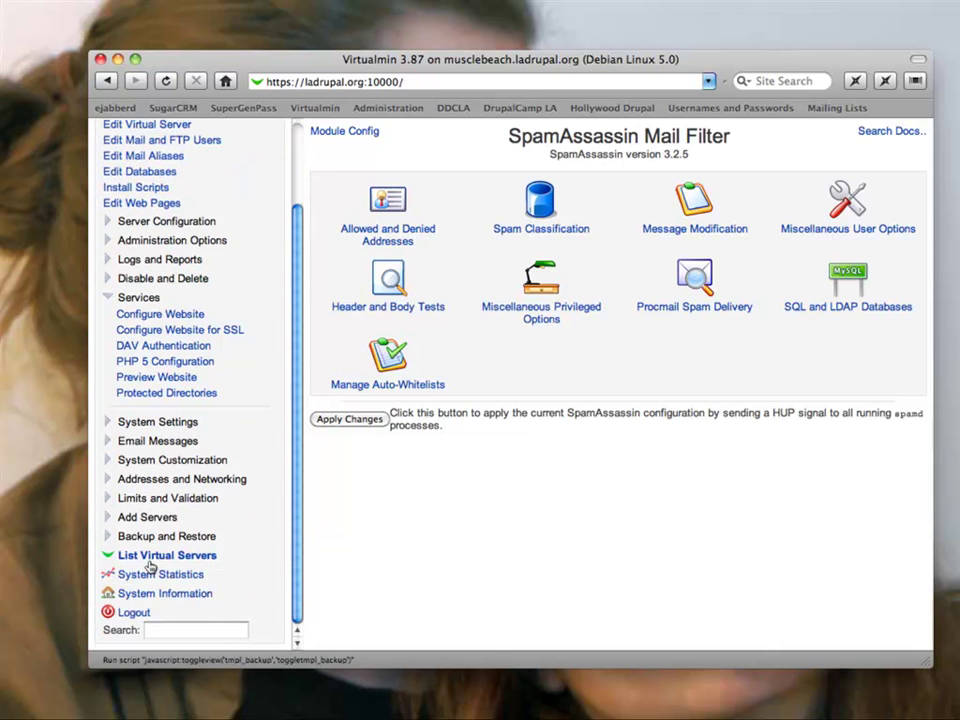
Log out and log back in, correcting the username to the master admin account first
click(140, 612)
text(ladrupal)
key(Tab)
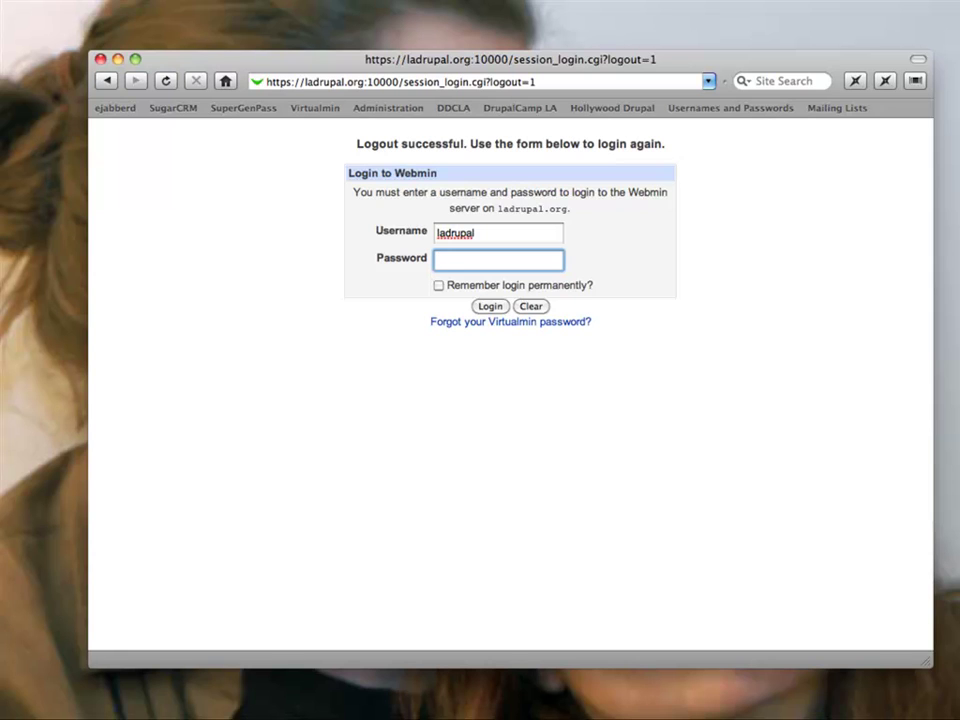
key(shift+Tab)
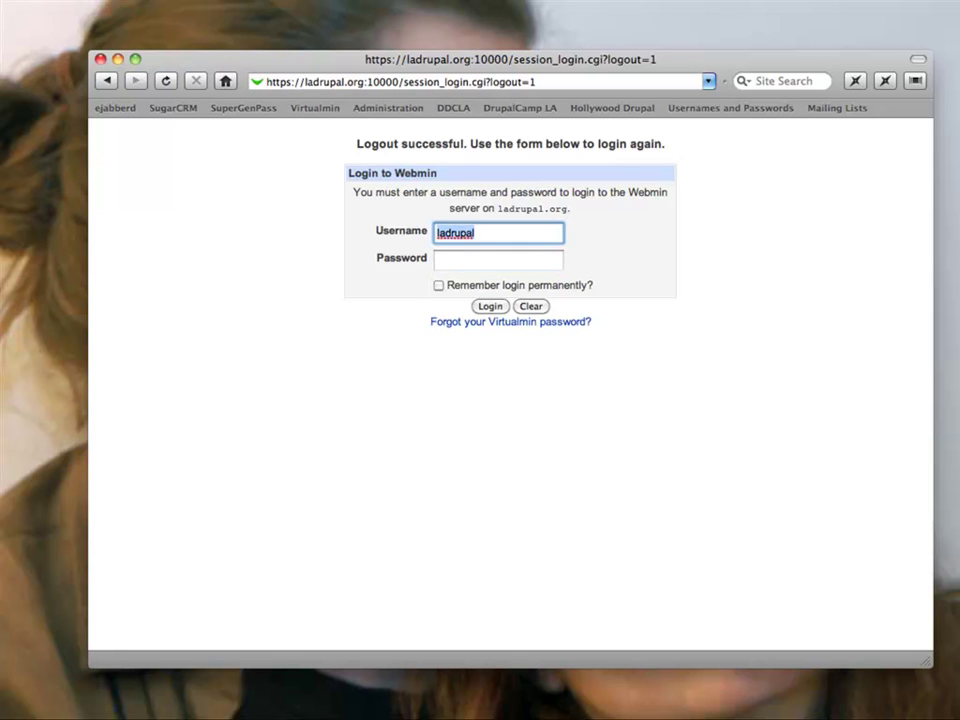
text(christo)
key(Tab)
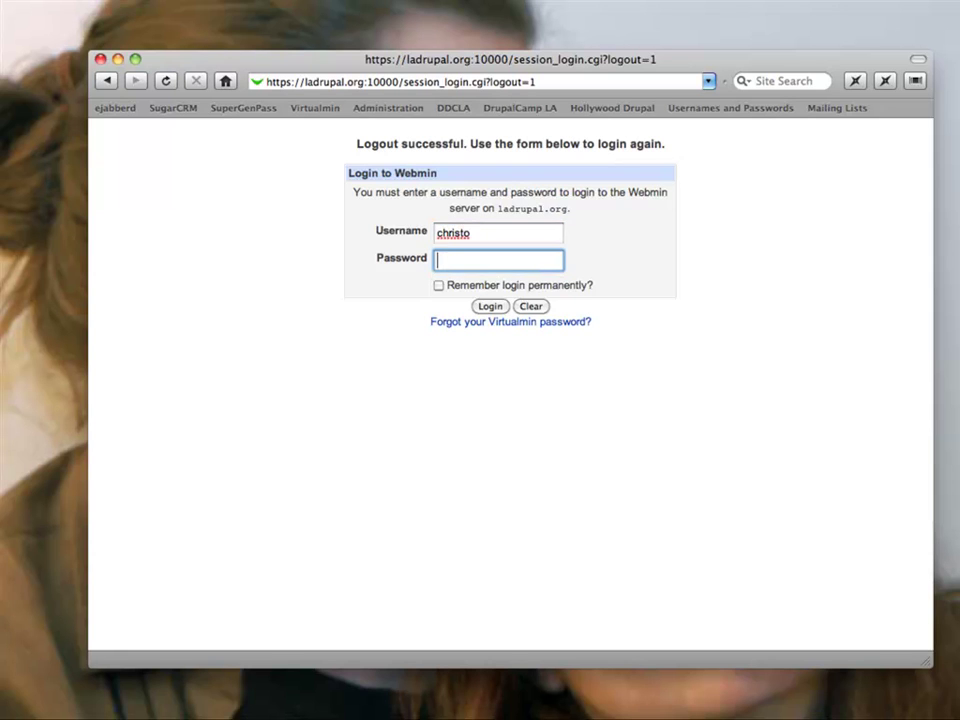
text(••••••••)
key(Return)
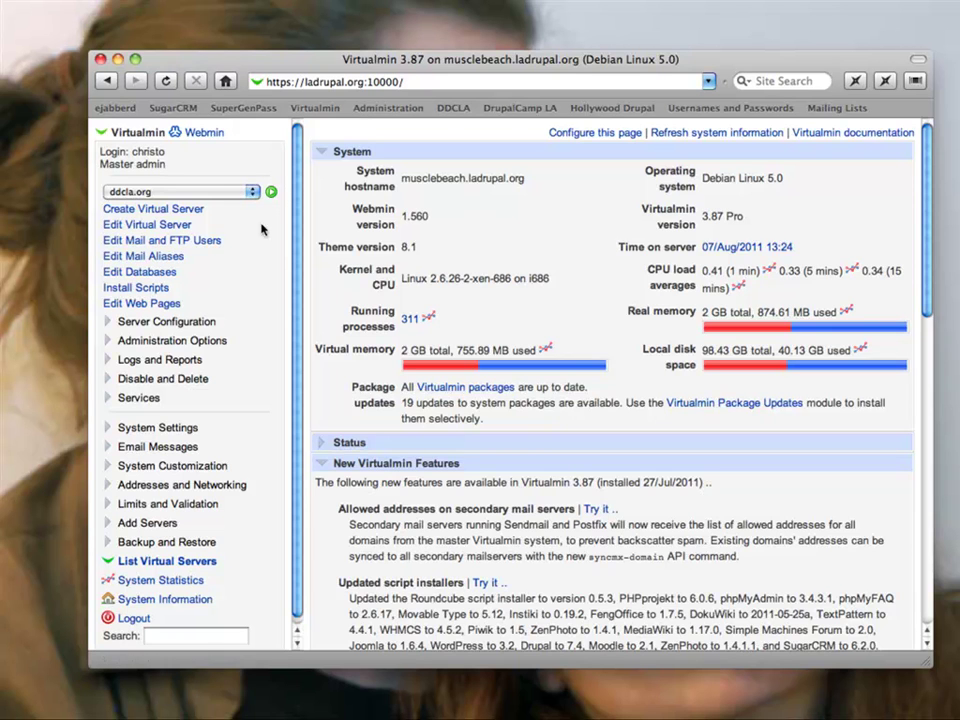
From Create Virtual Server, select 2011.drupalcampla.com and open its Edit Mail and FTP Users
click(196, 210)
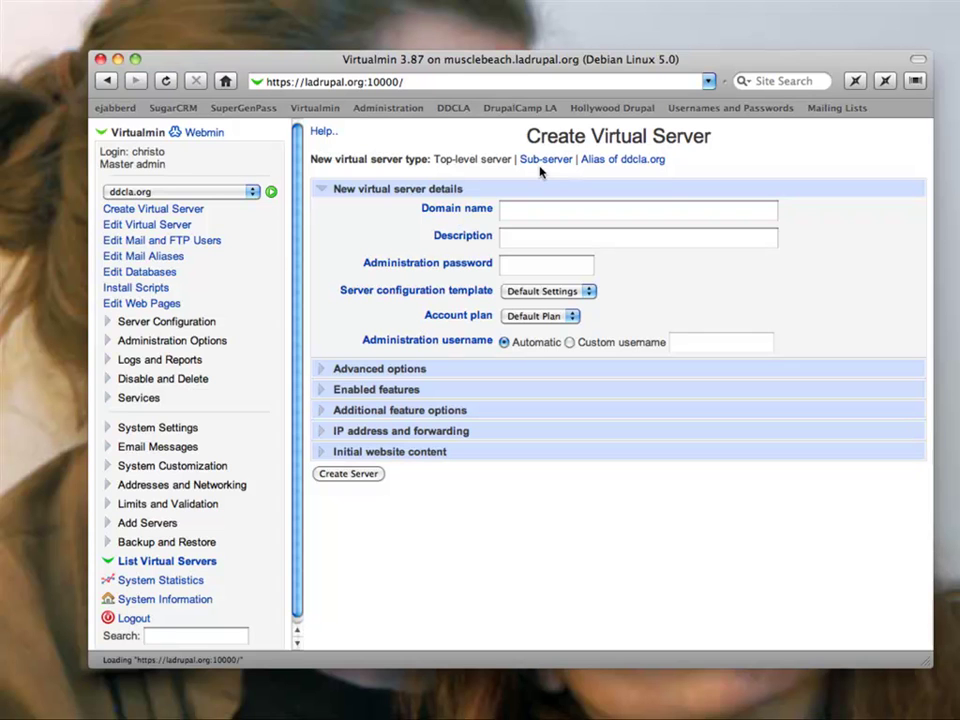
click(108, 190)
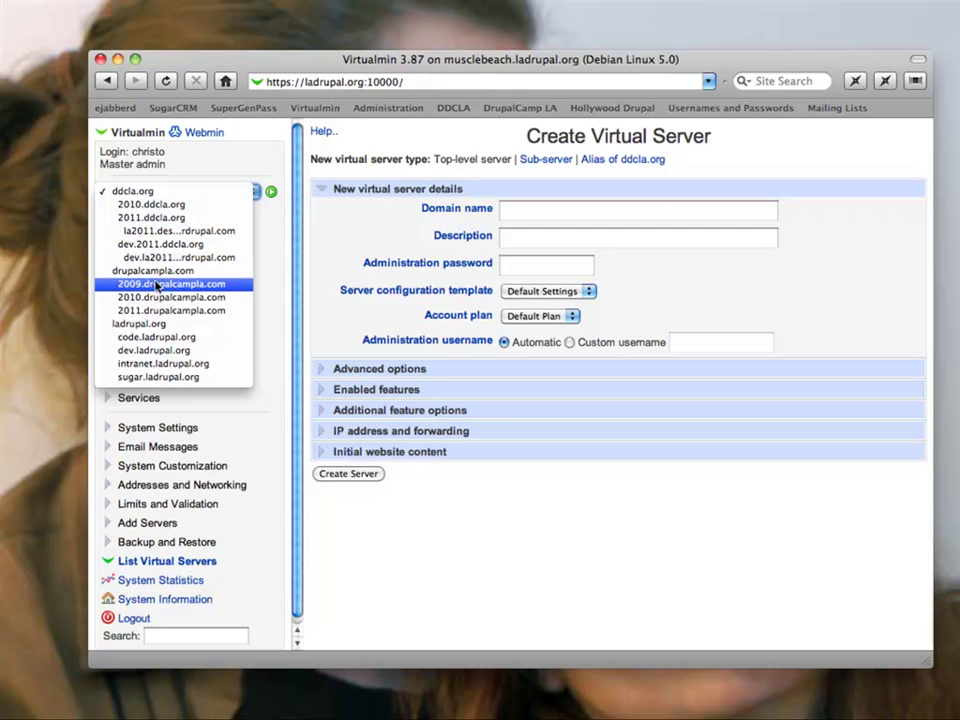
click(160, 310)
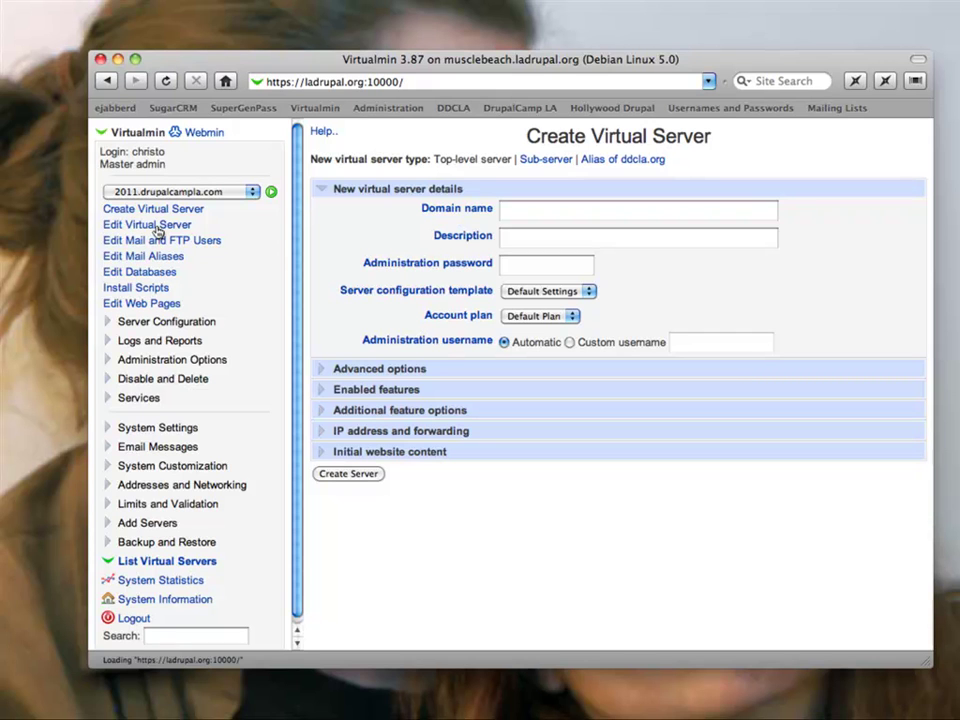
click(152, 360)
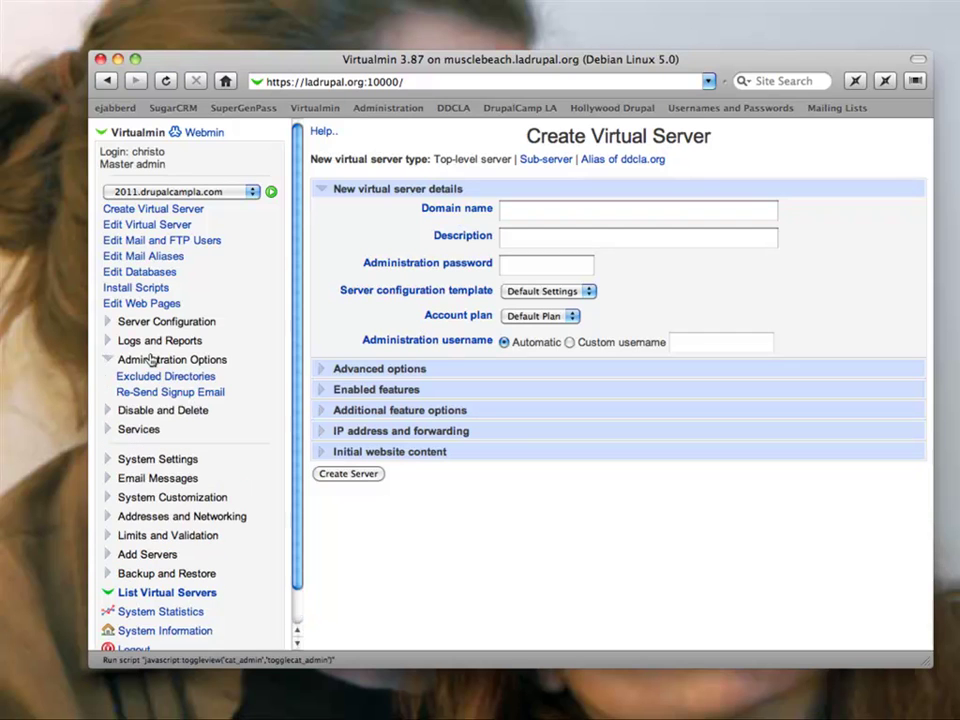
click(152, 360)
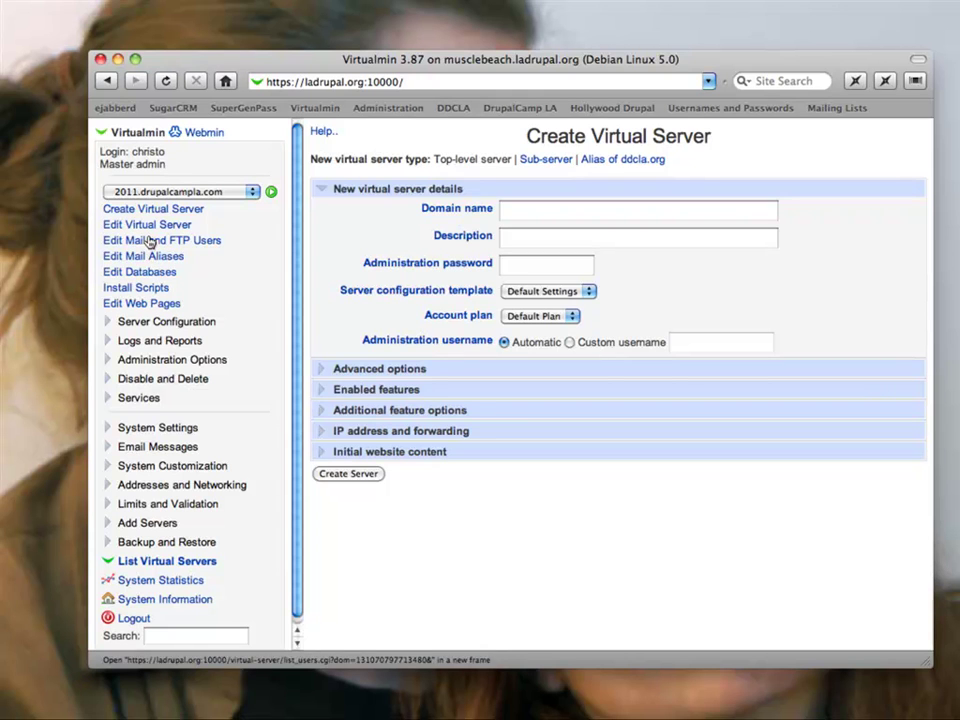
click(150, 241)
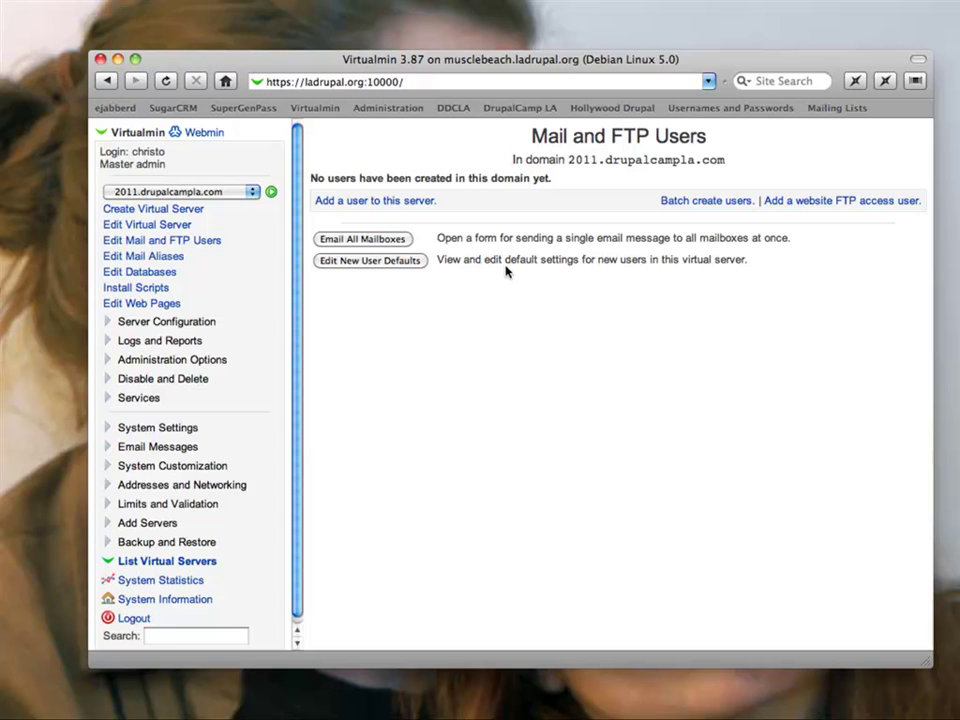
click(188, 193)
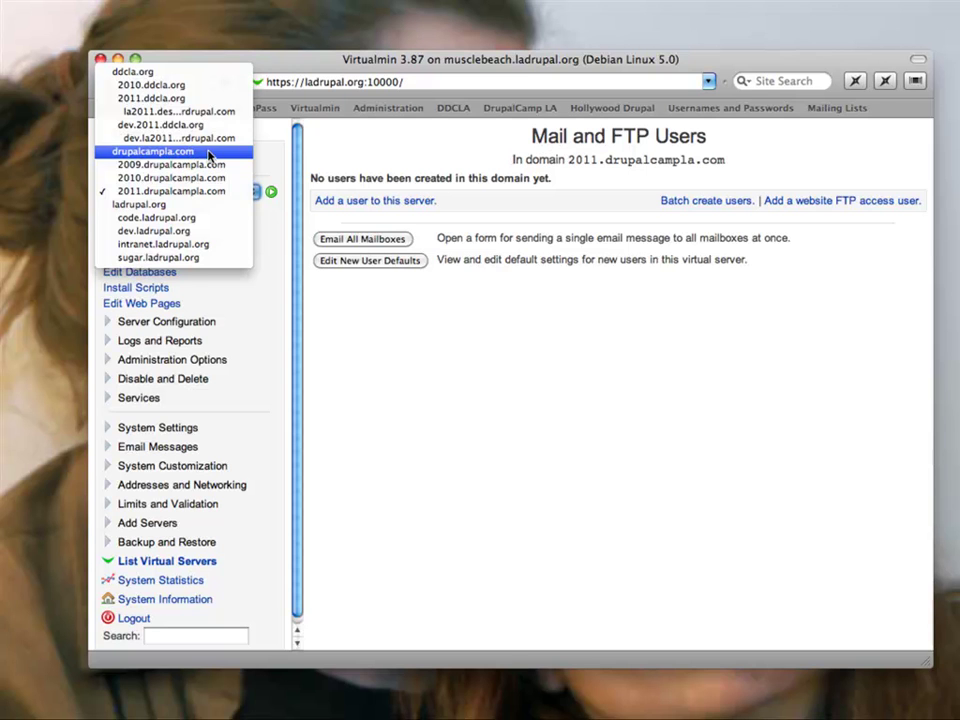
click(364, 328)
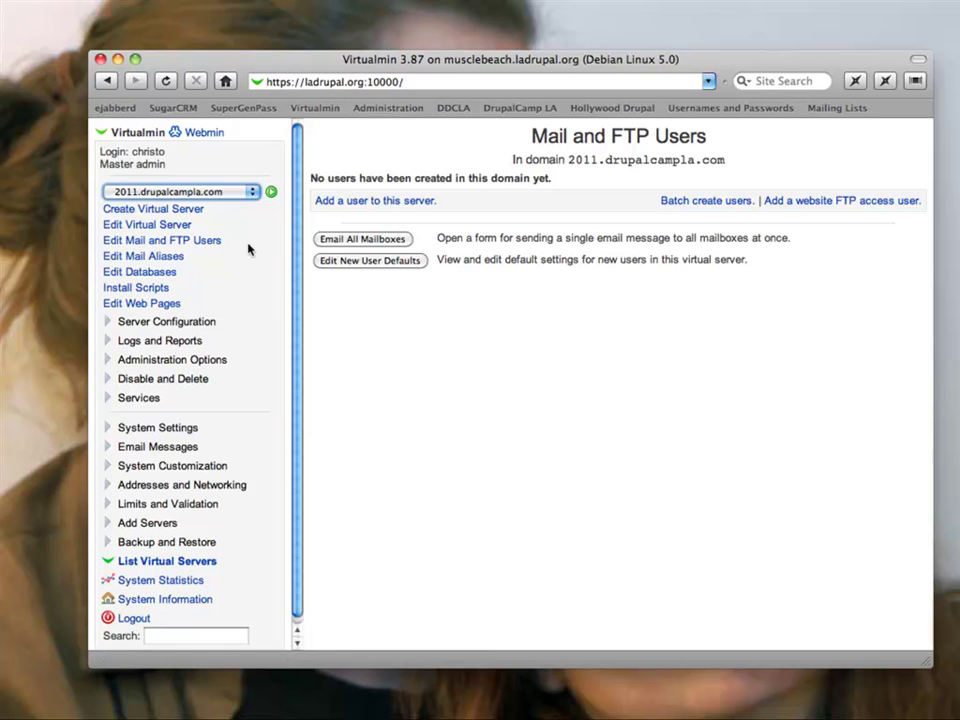
drag(228, 244, 104, 242)
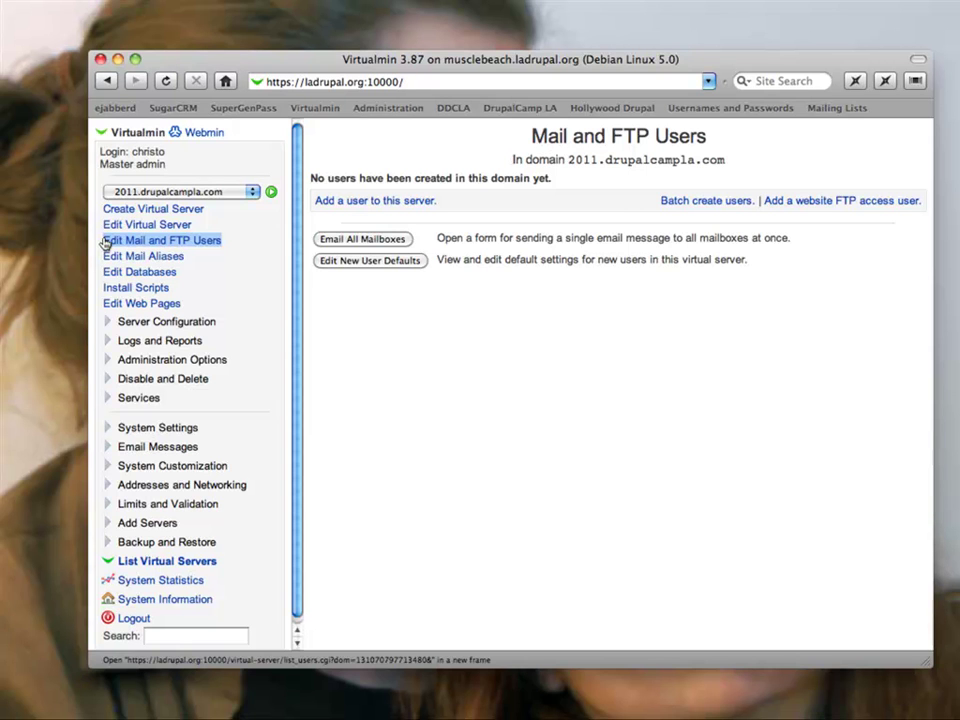
Start a new mailbox and grant it the drupalcampla_2011 database under Other user permissions
click(340, 203)
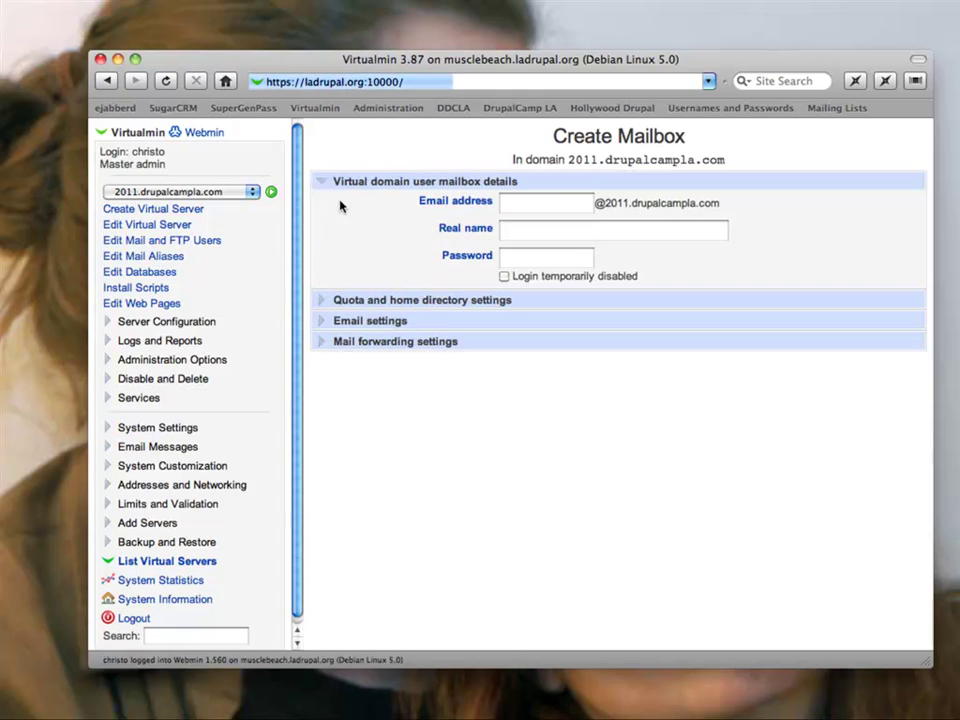
click(557, 203)
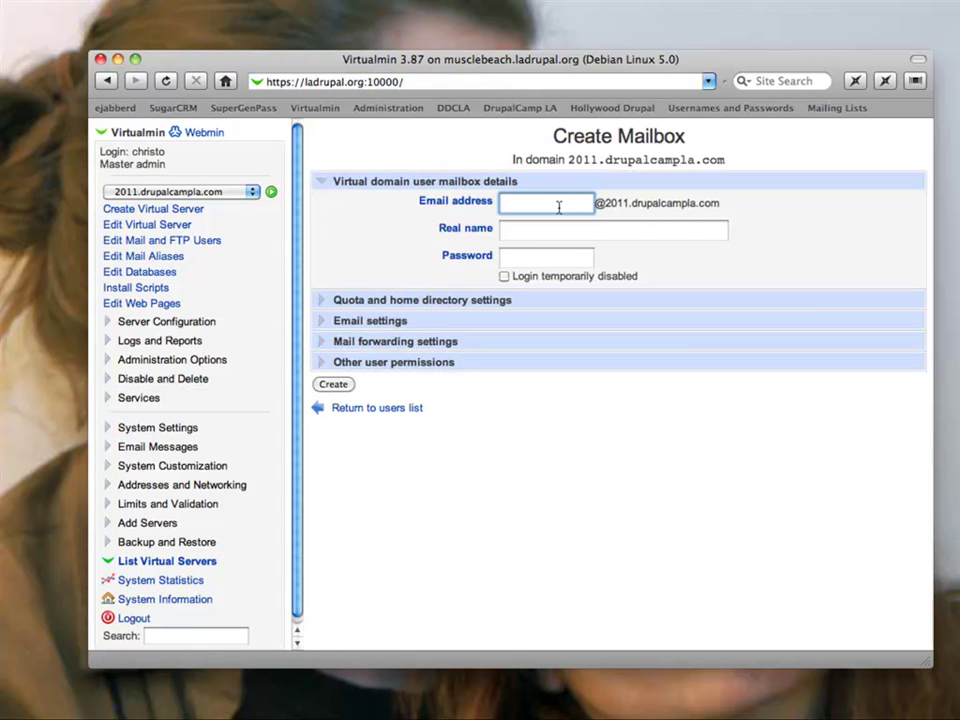
click(372, 363)
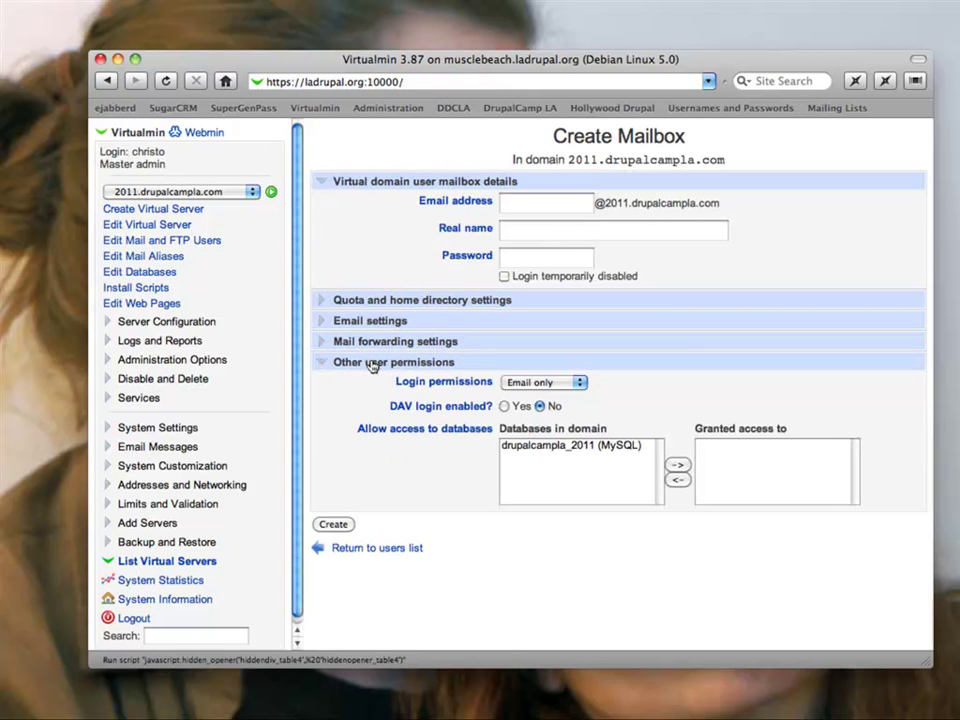
click(537, 456)
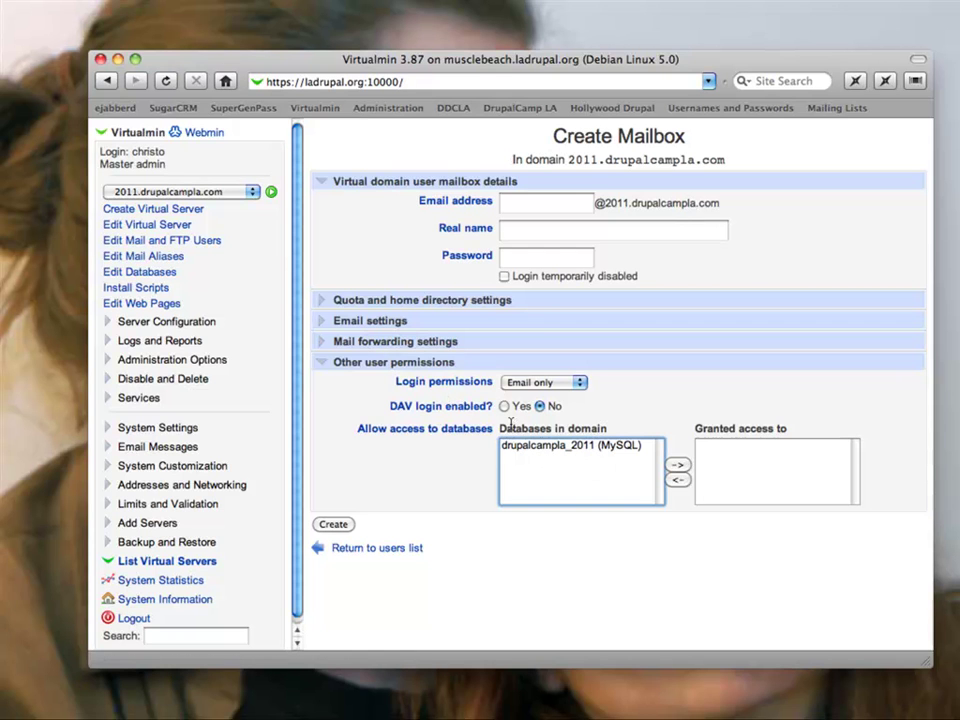
click(521, 446)
Expand the Mail forwarding, Email settings and Quota and home directory sections
click(393, 343)
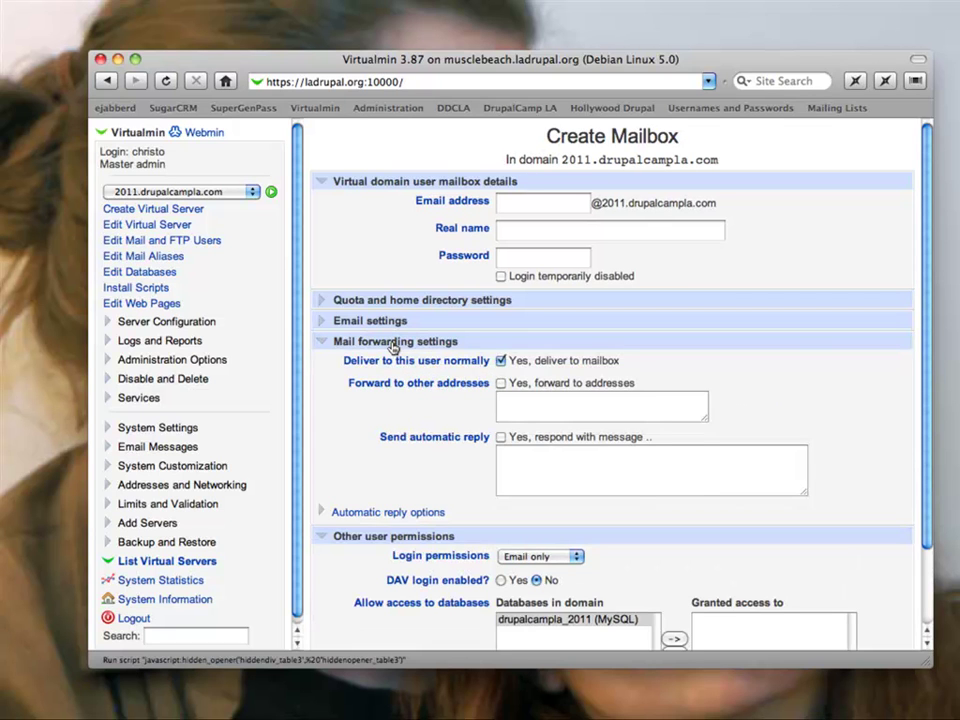
click(371, 325)
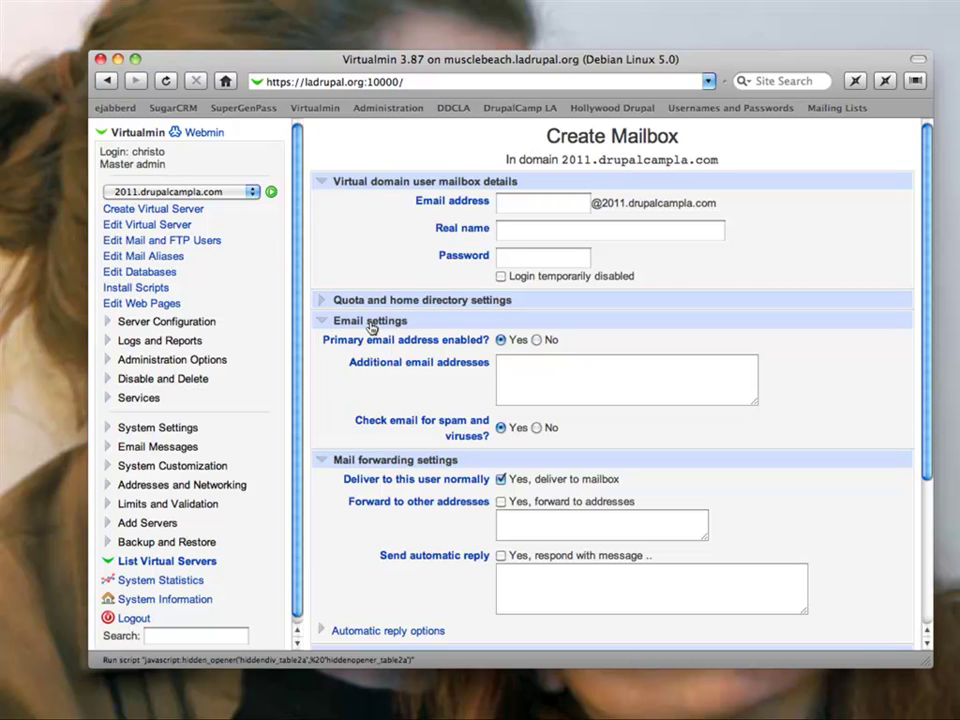
click(424, 302)
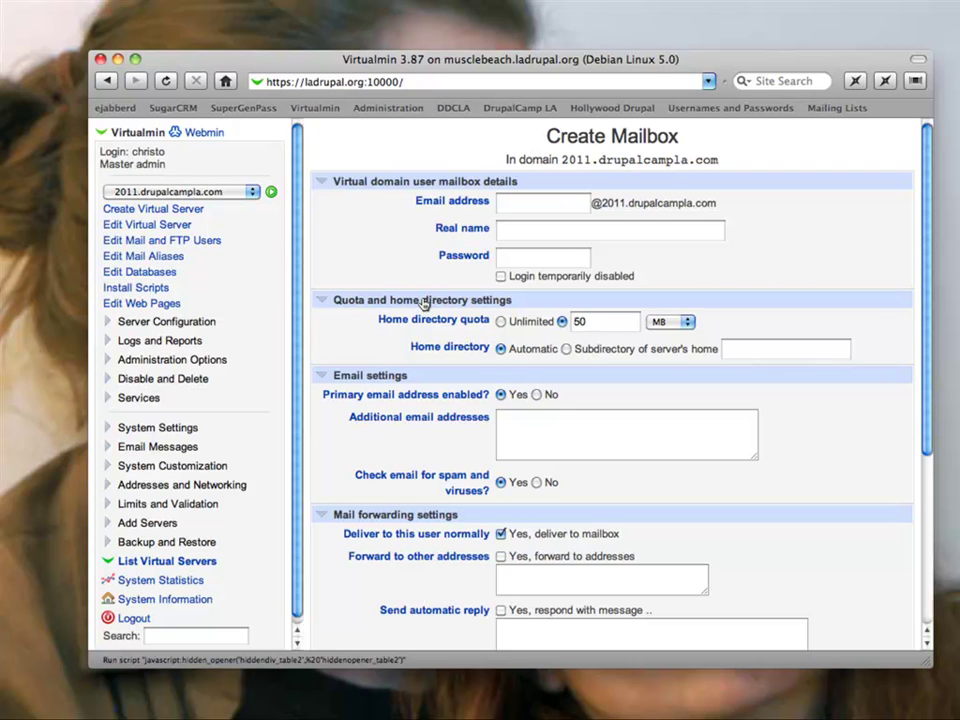
scroll(424, 302, down, 3)
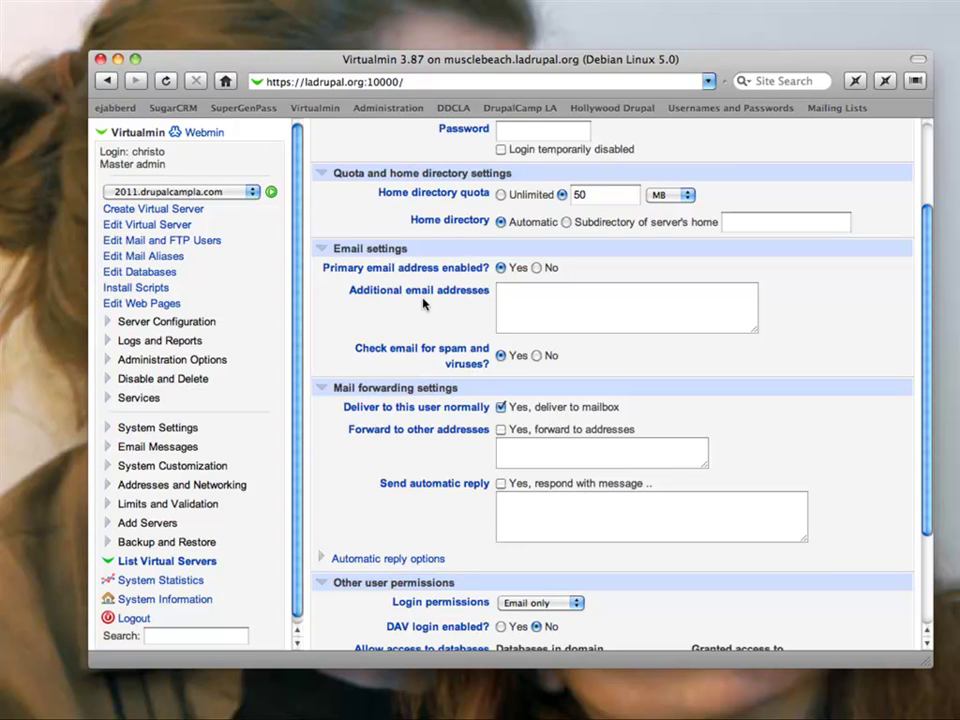
scroll(423, 303, up, 3)
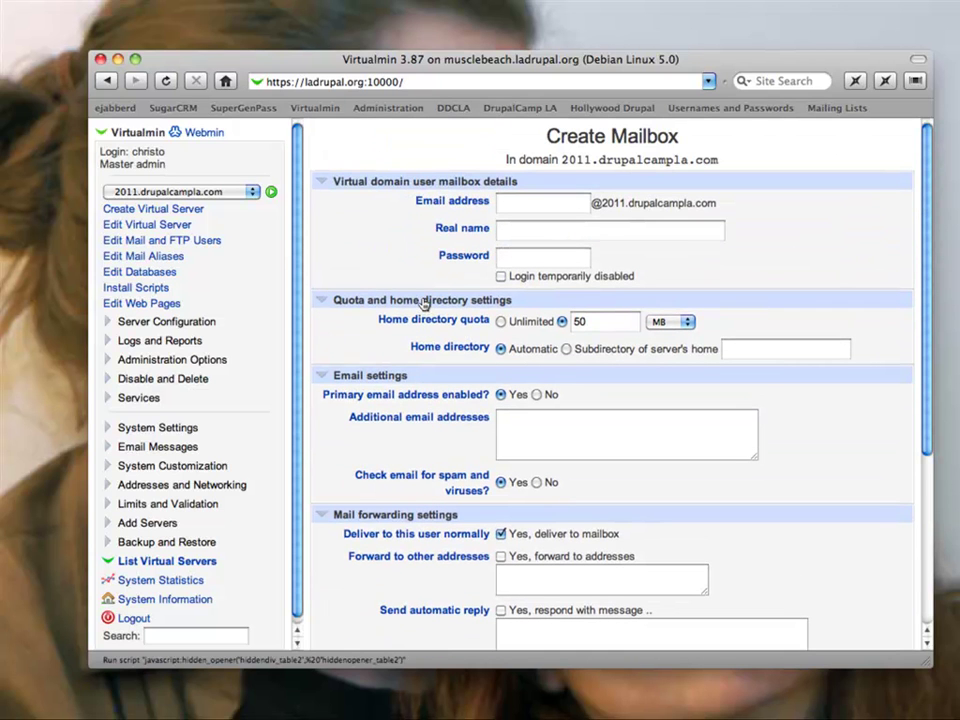
Select drupalcampla.com, list its mail and FTP users, and highlight the drupalcampla user name
click(150, 191)
click(153, 152)
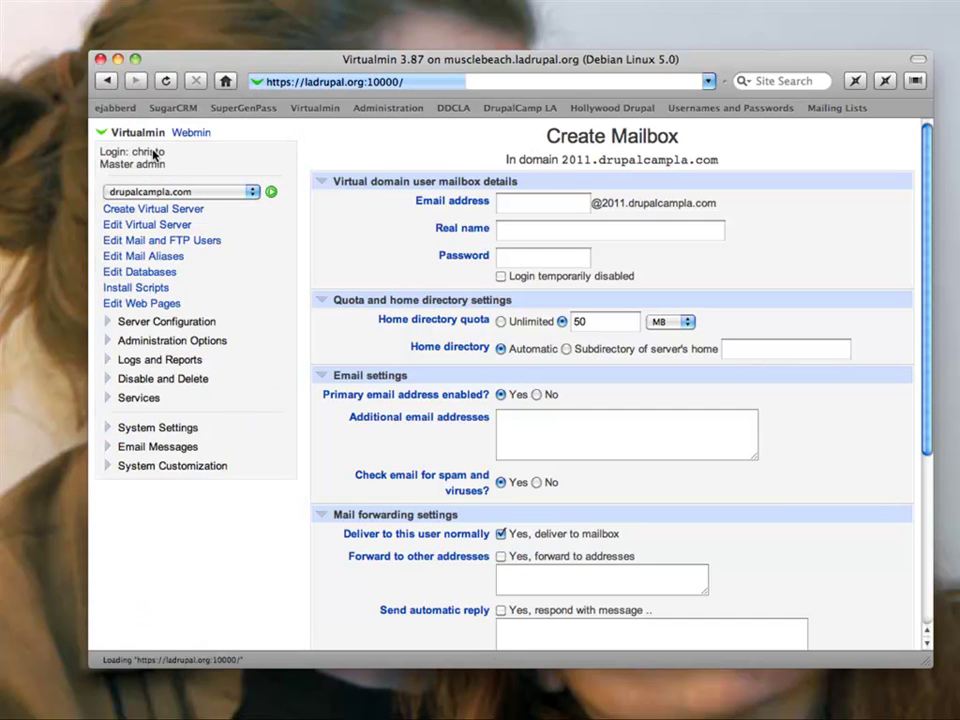
click(211, 244)
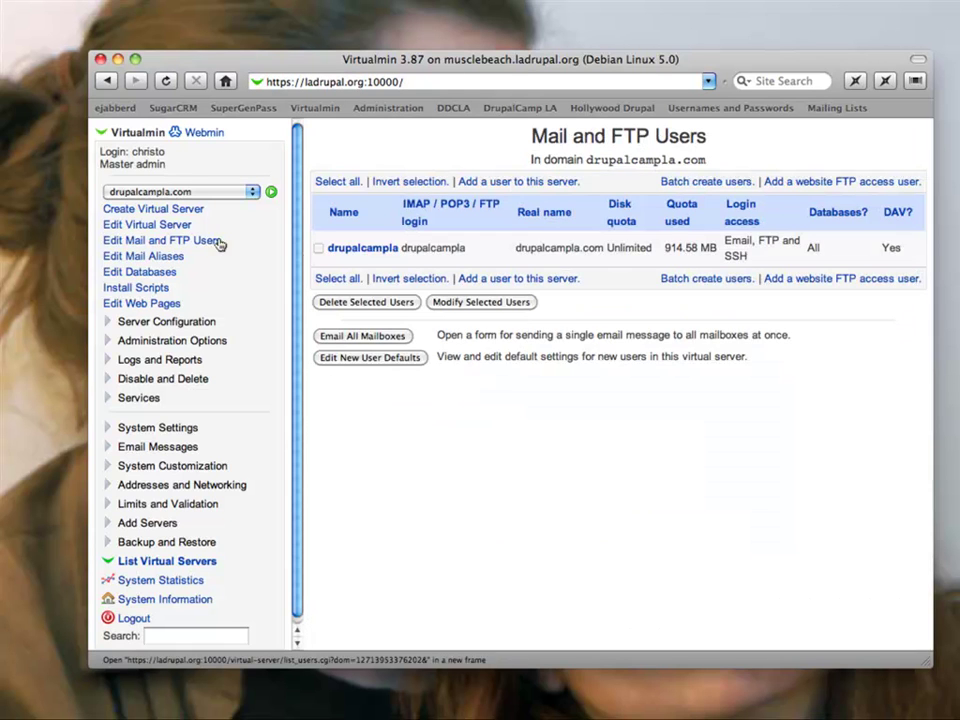
drag(396, 251, 334, 261)
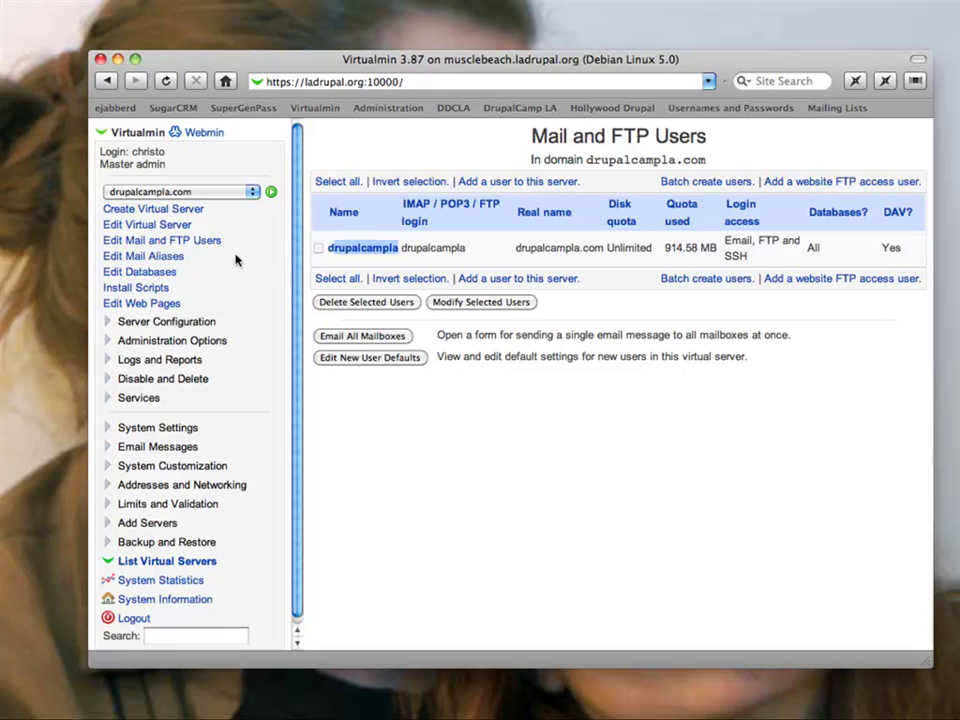
Open drupalcampla.com's mail aliases, highlight the camp alias's autoreply and forwarding addresses, and tick camp
click(138, 258)
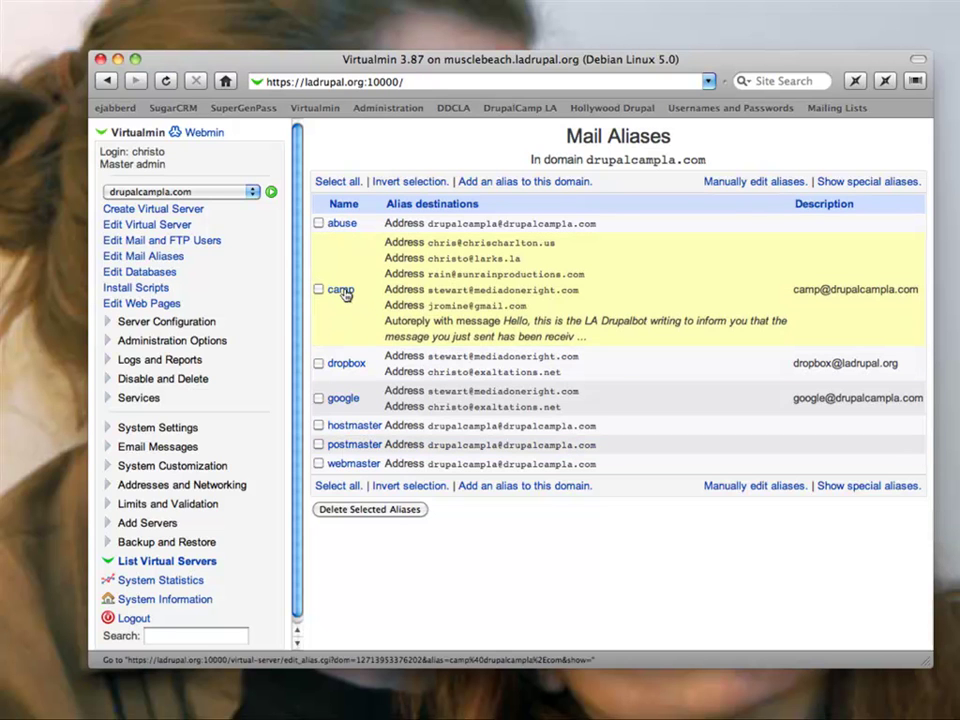
drag(385, 321, 601, 343)
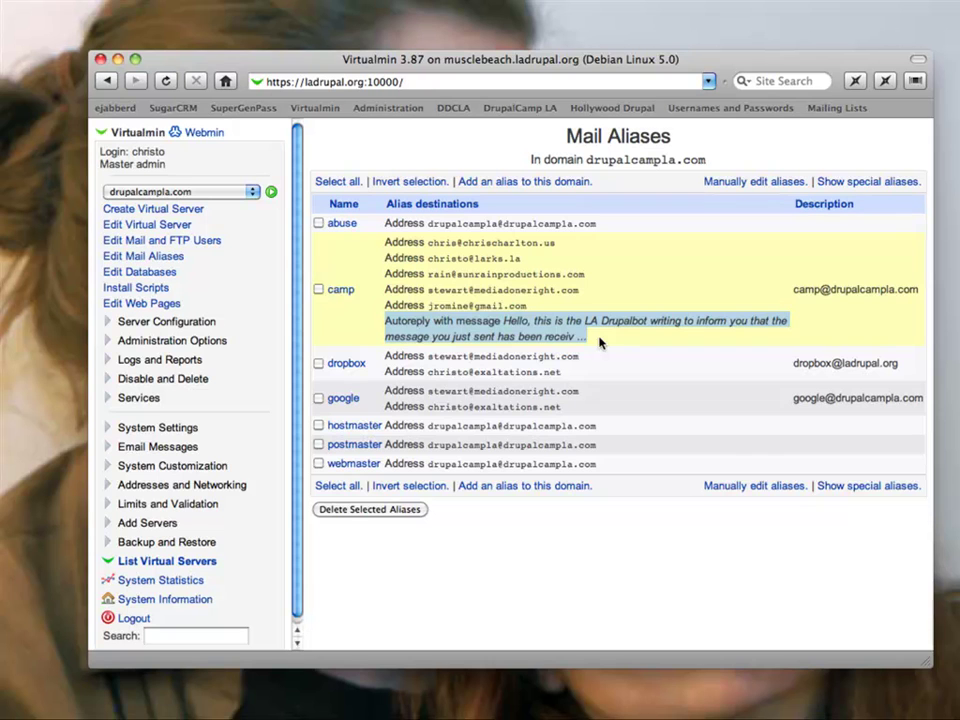
drag(541, 303, 430, 250)
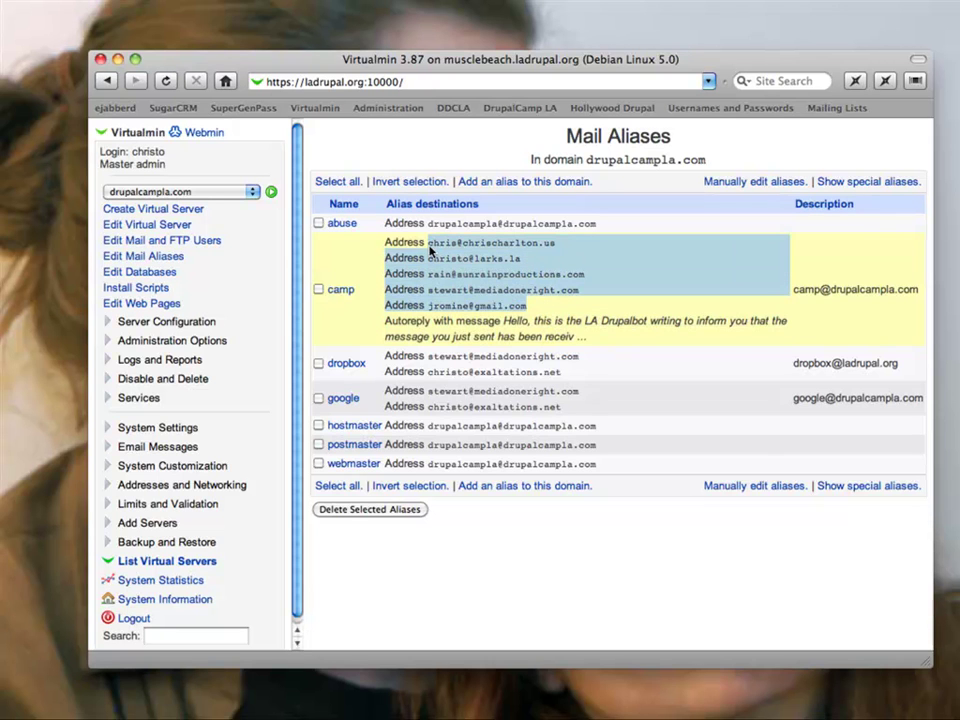
click(572, 343)
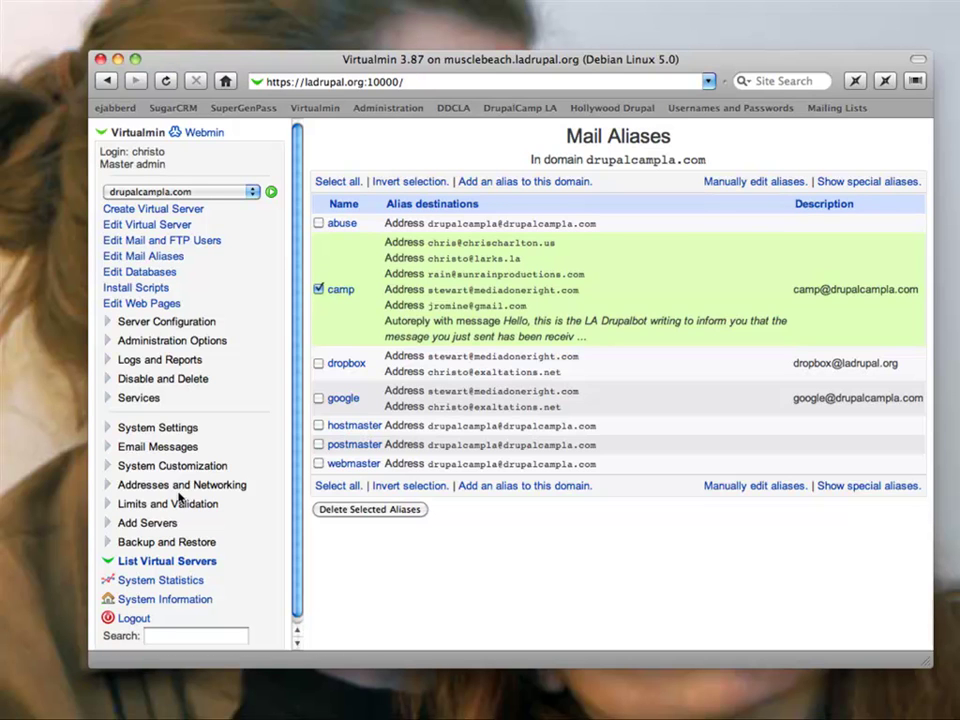
Expand System Settings and open Account Plans, which lists only the Default Plan
click(154, 429)
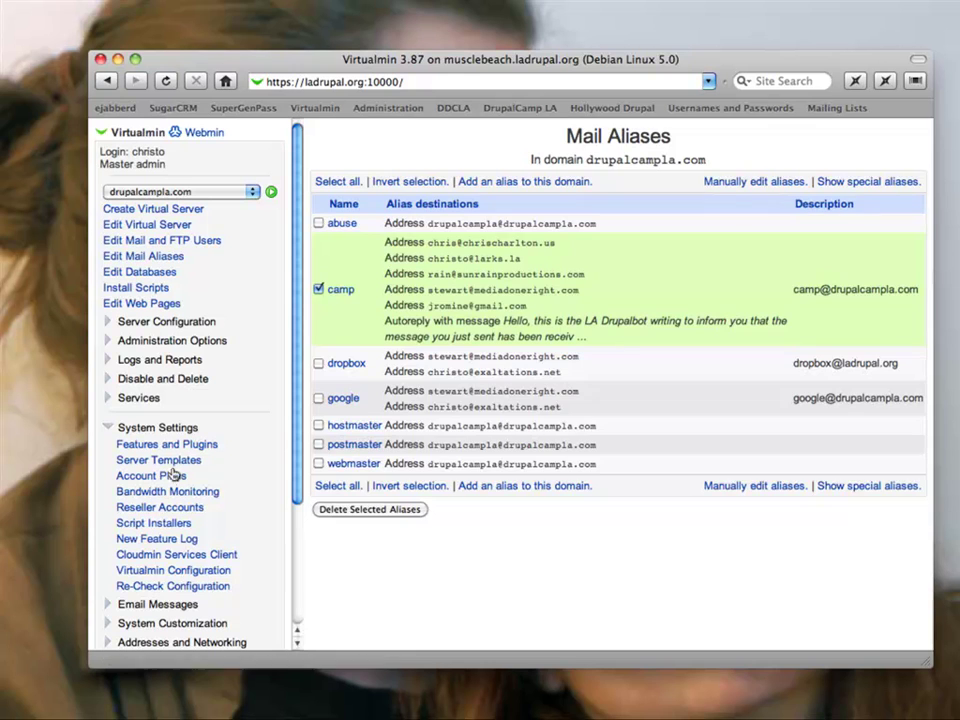
click(172, 477)
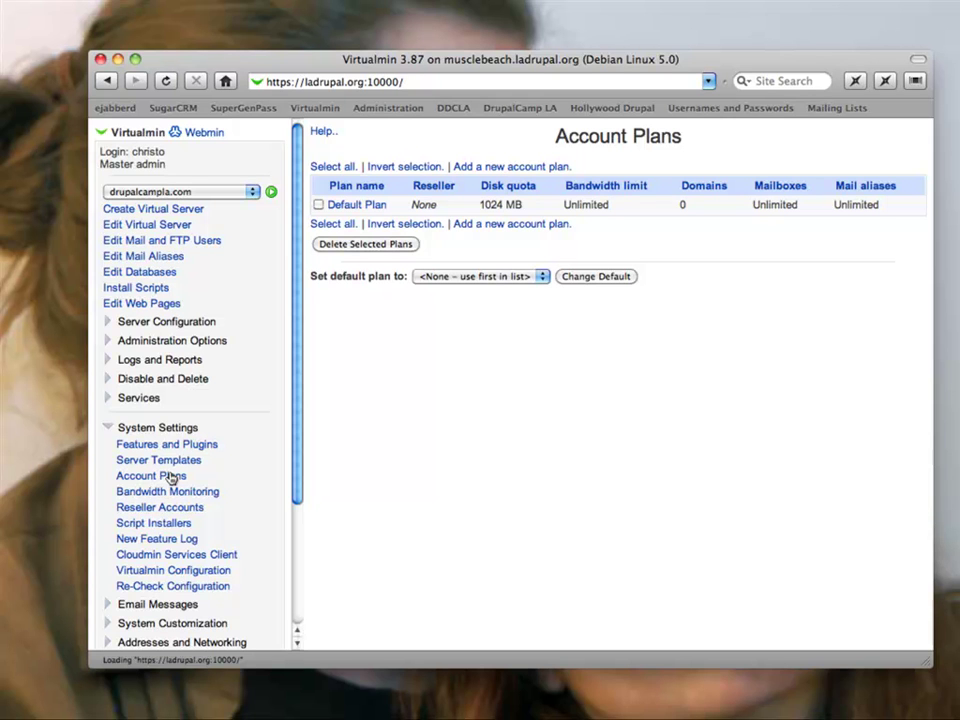
Start a new account plan named for the user, with a 250 MB whole-server quota
click(484, 170)
click(509, 192)
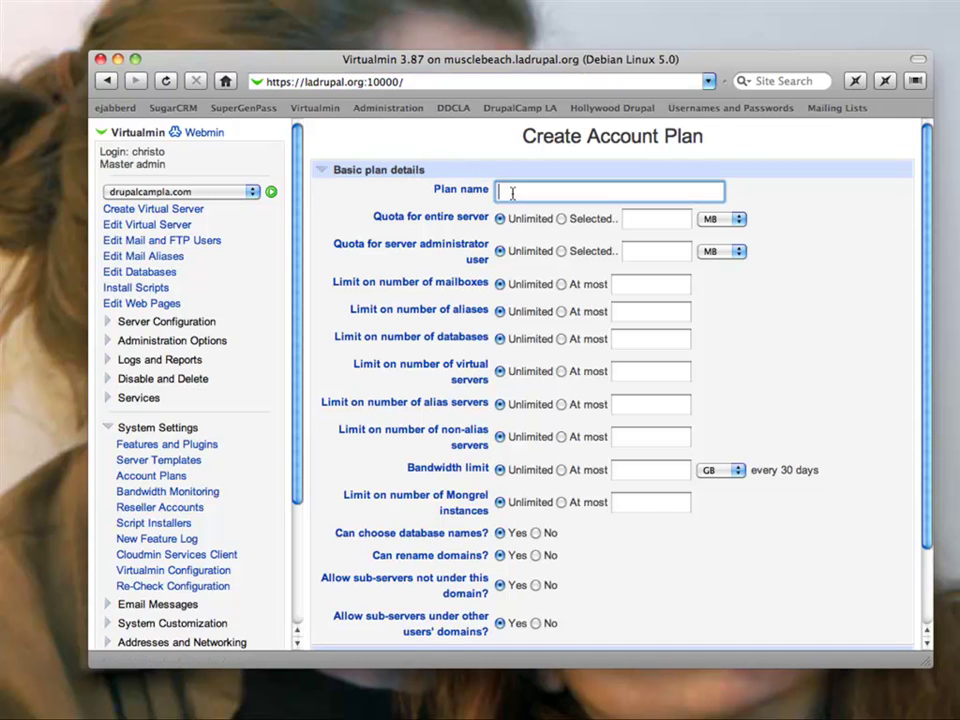
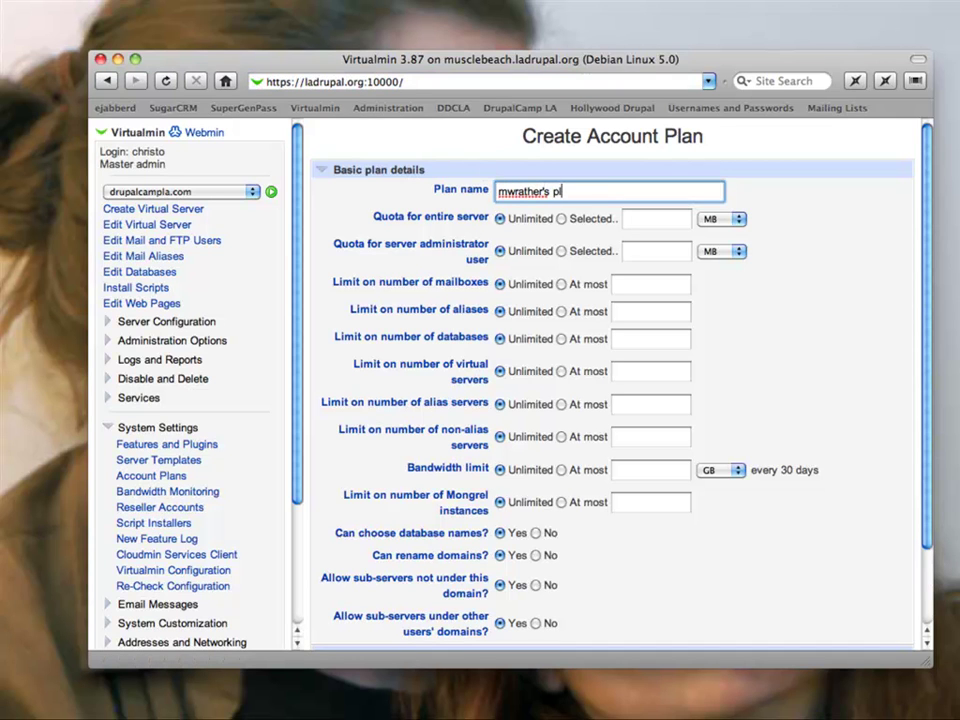
click(566, 229)
click(562, 220)
click(632, 219)
text(250)
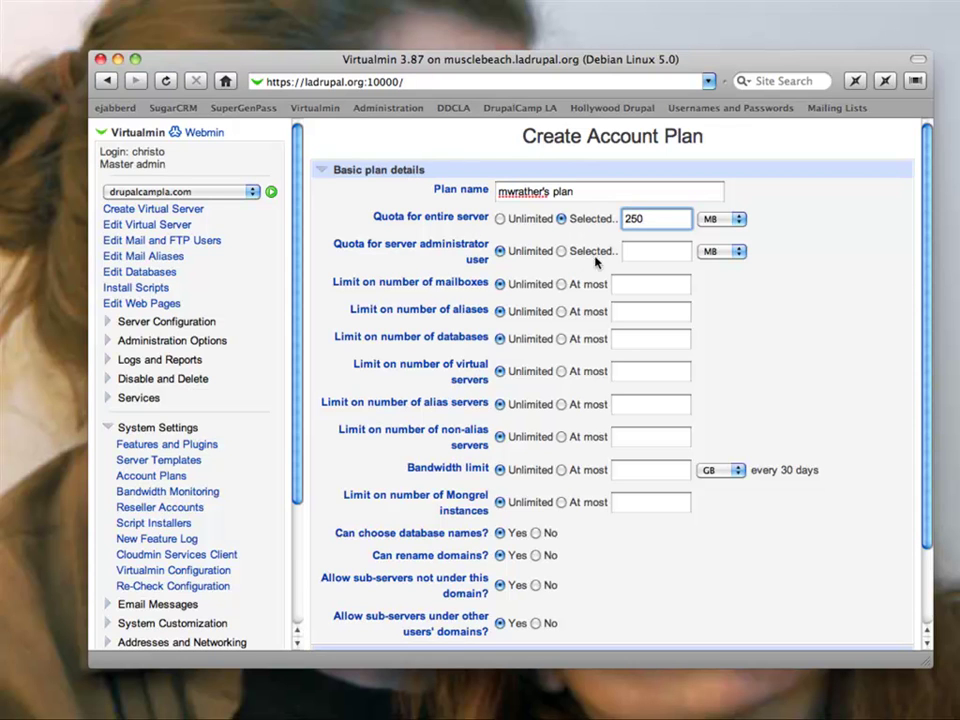
Make the whole-server quota unlimited and move 250 MB into the administrator user's quota
click(561, 251)
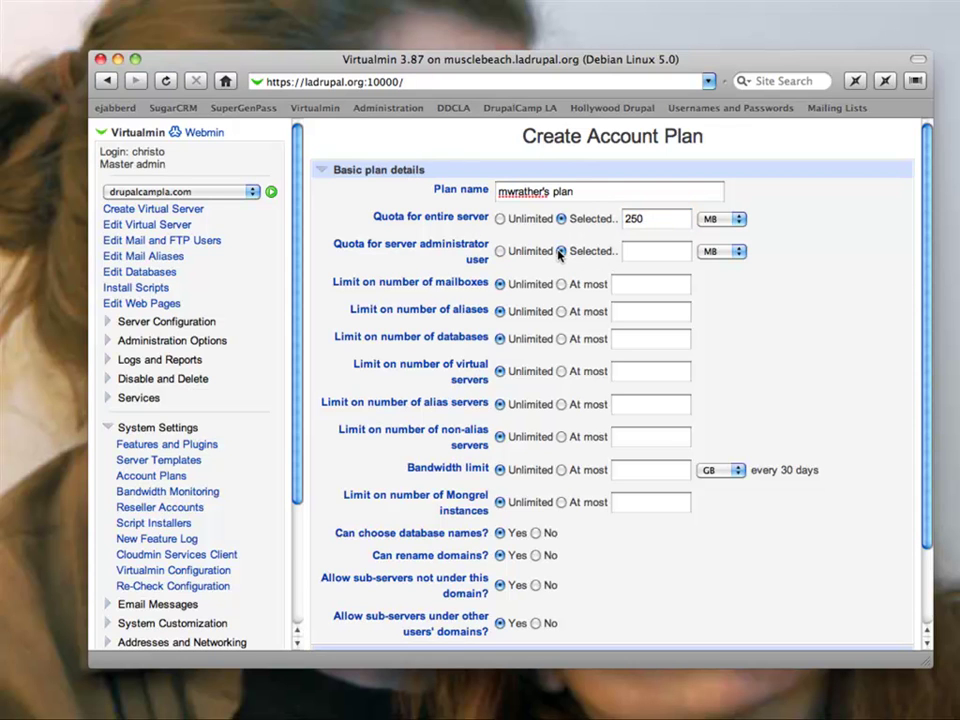
click(500, 251)
scroll(499, 339, down, 1)
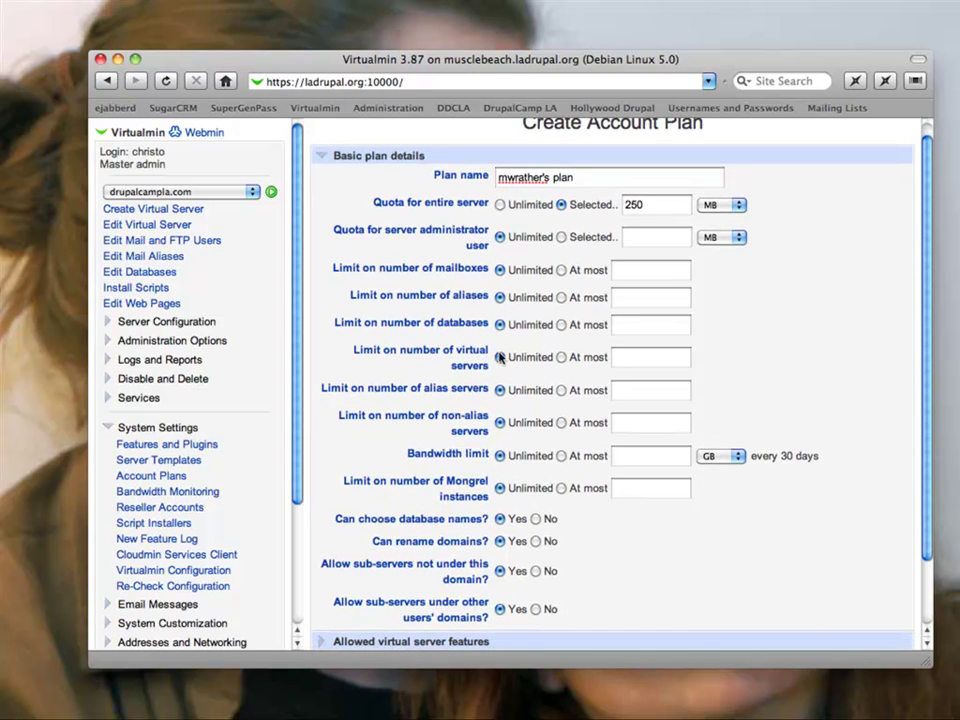
scroll(500, 357, down, 2)
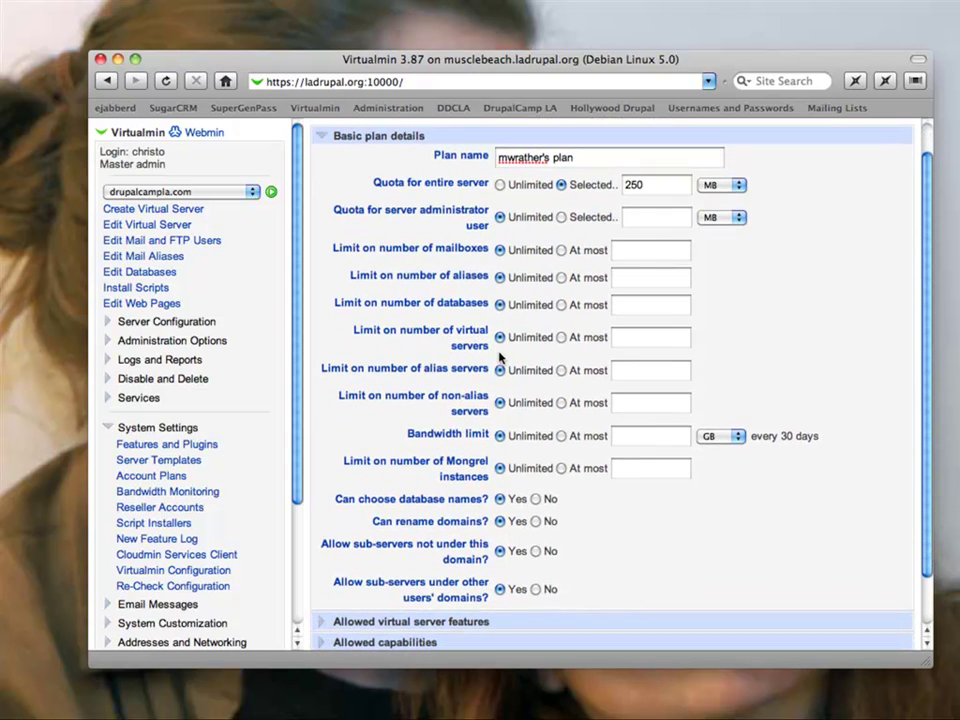
click(499, 186)
drag(636, 186, 614, 185)
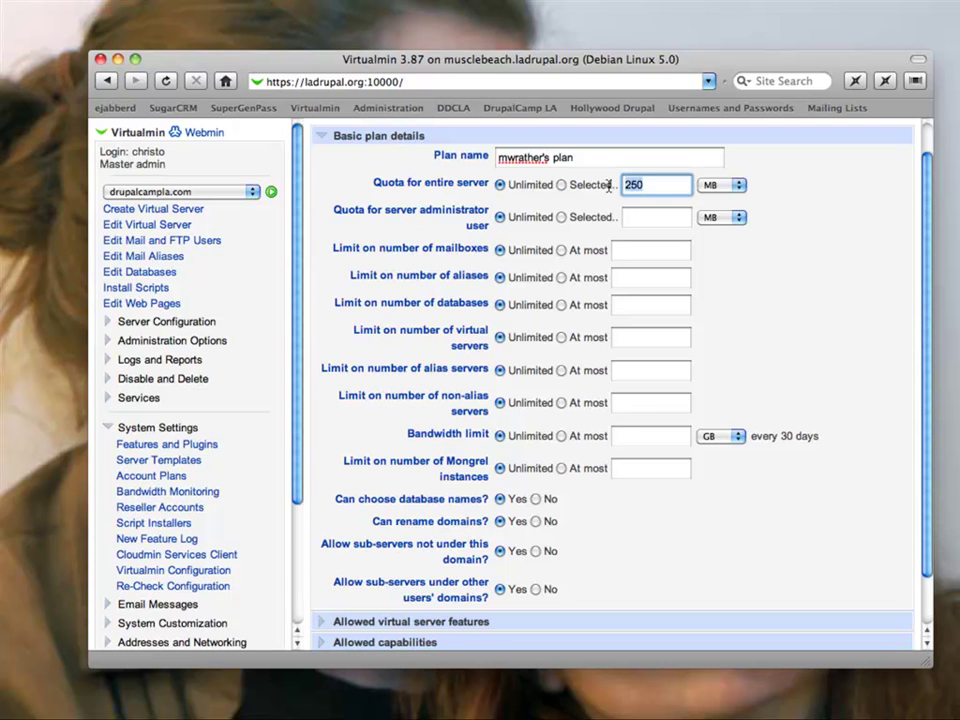
key(super+x)
click(625, 216)
key(super+v)
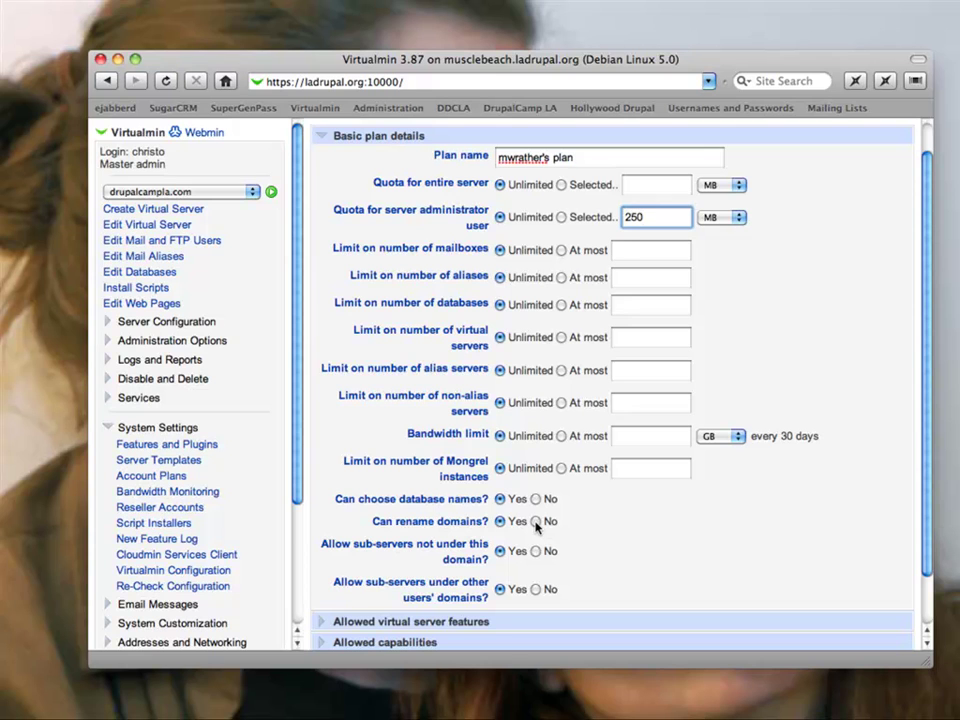
Forbid renaming domains and cap Mongrel instances at 1
click(536, 521)
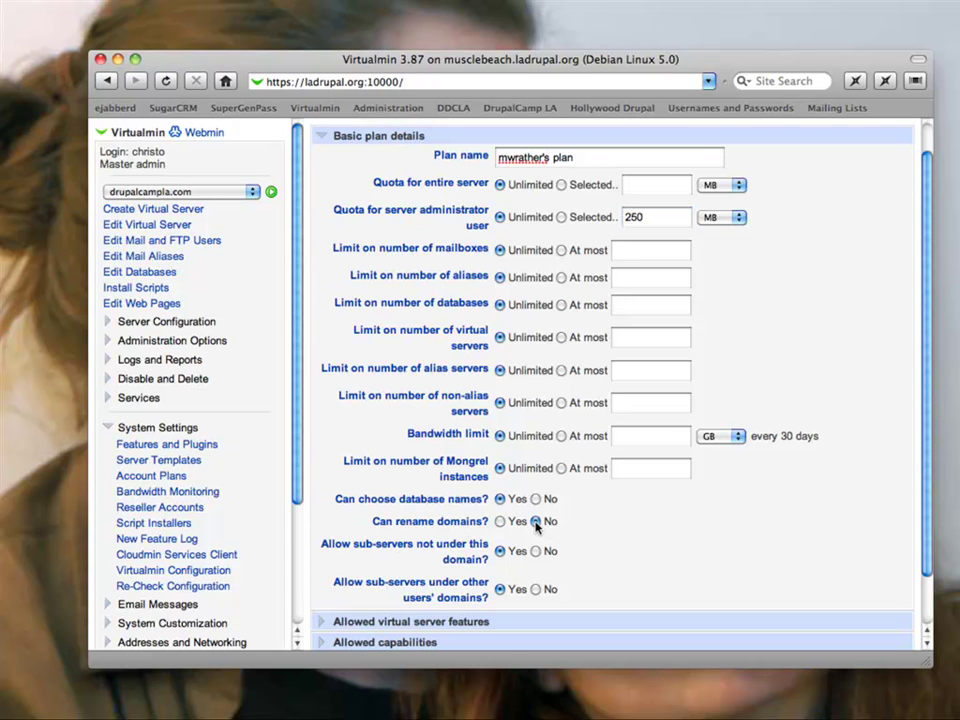
click(559, 468)
click(624, 470)
text(1)
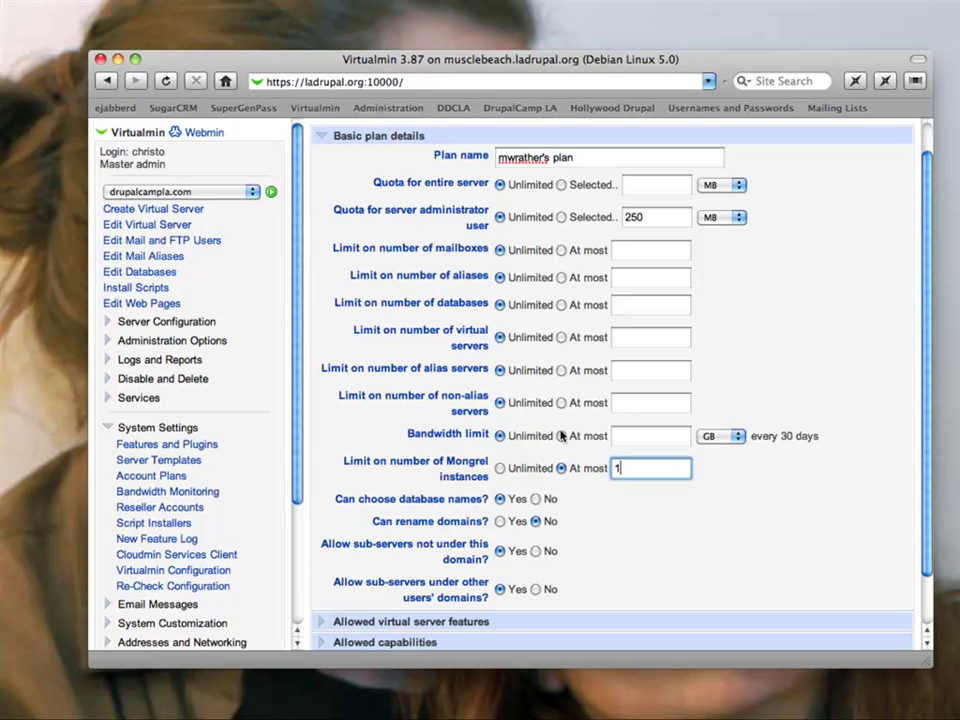
Cap alias servers at 5, limit aliases, then view the Reseller Accounts page
click(561, 370)
click(622, 371)
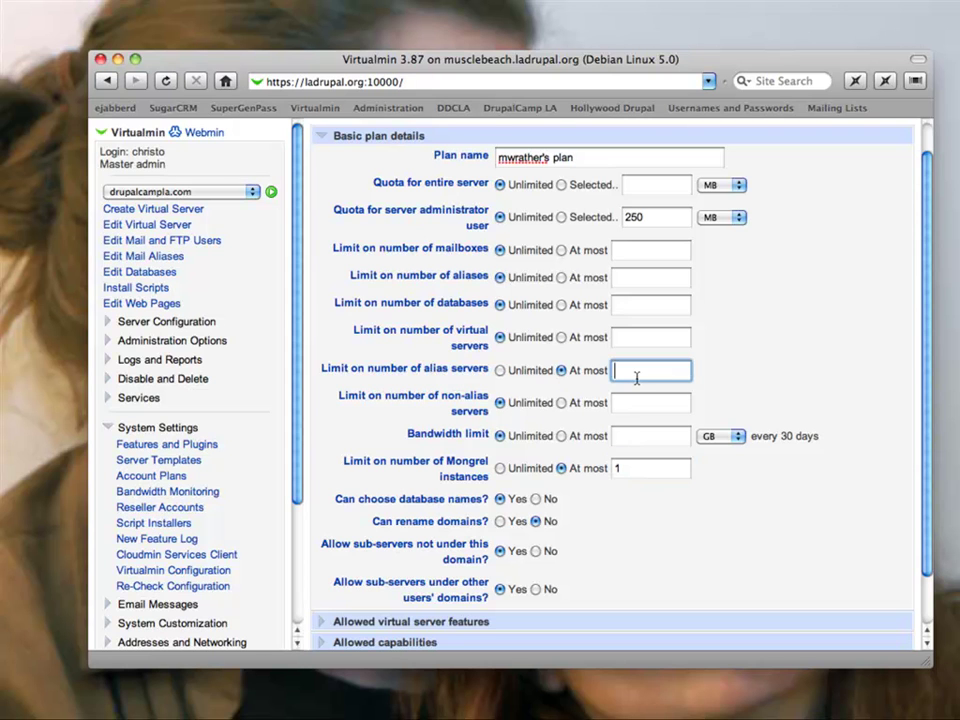
text(5)
click(561, 278)
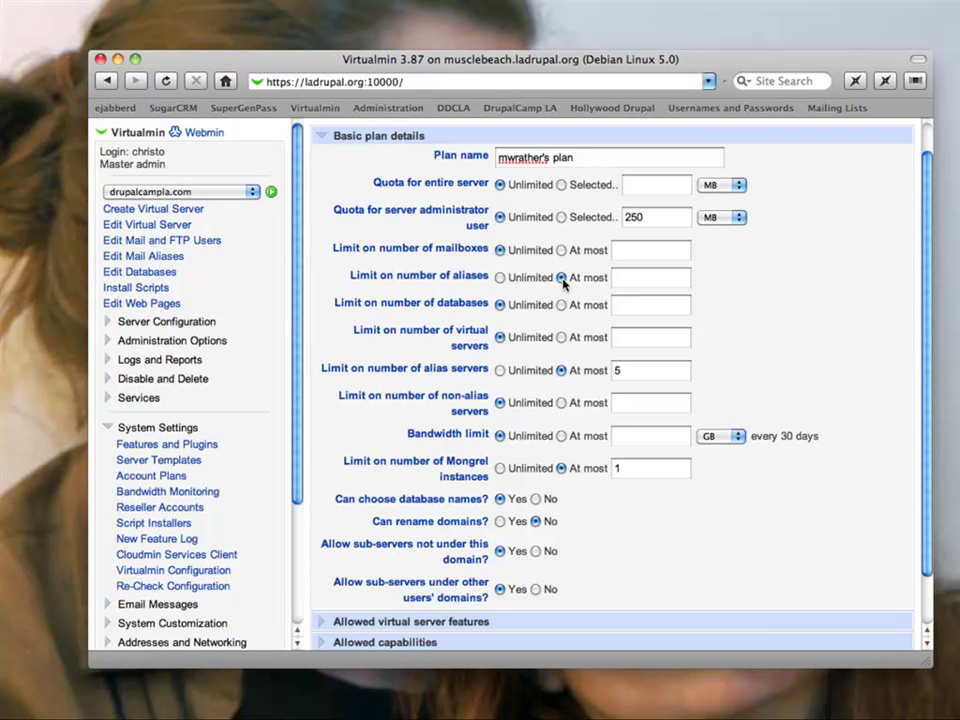
click(172, 507)
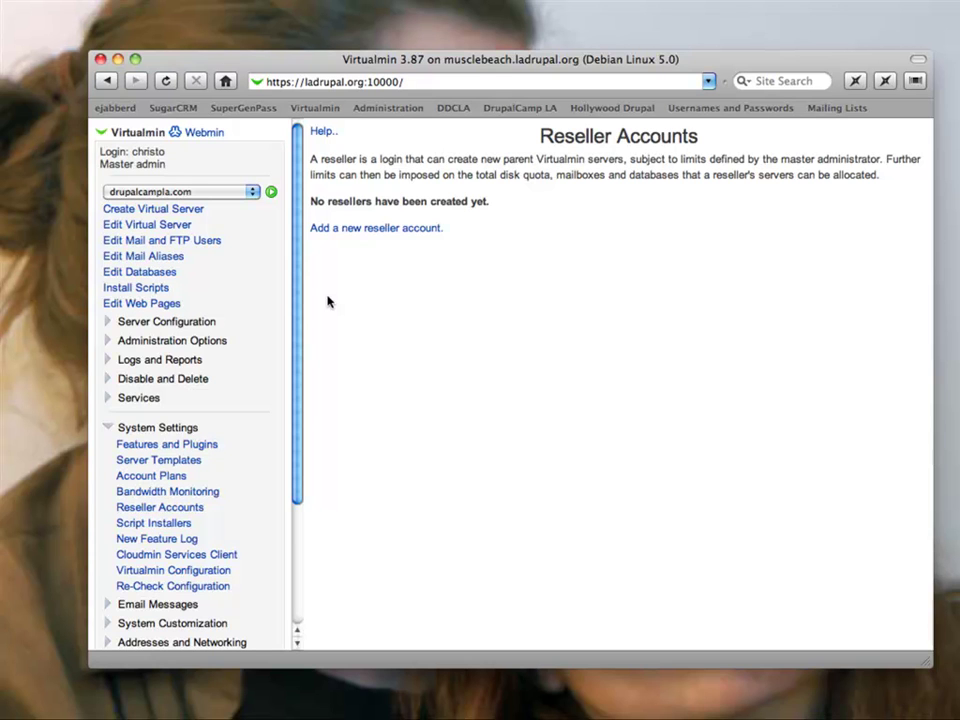
Launch spaceti.me.app from Quicksilver and position its Webmin login window
key(ctrl+space)
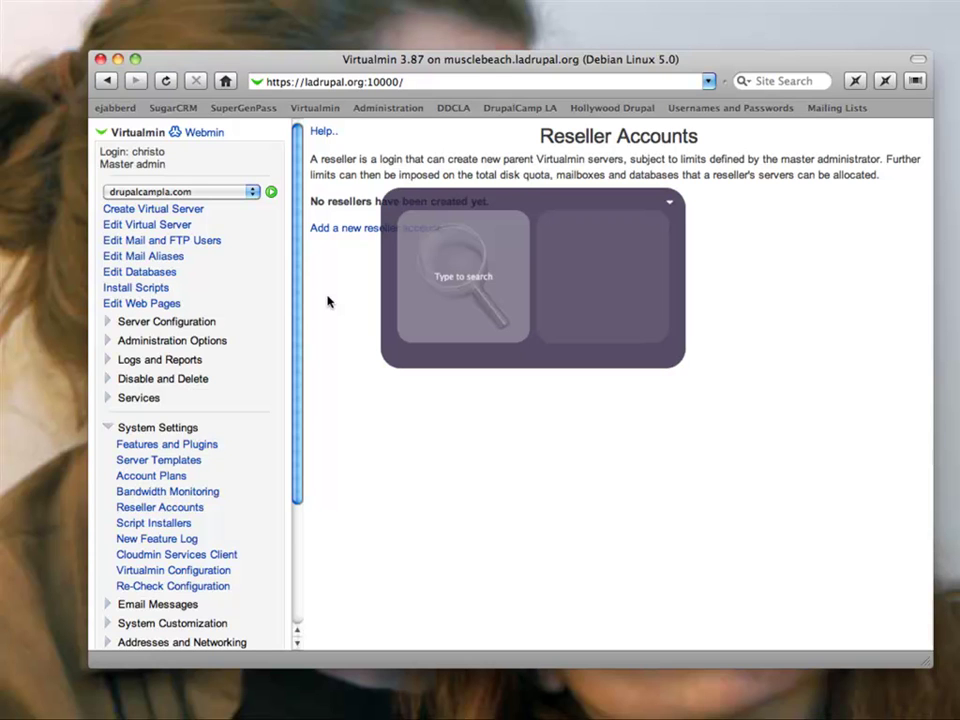
text(space)
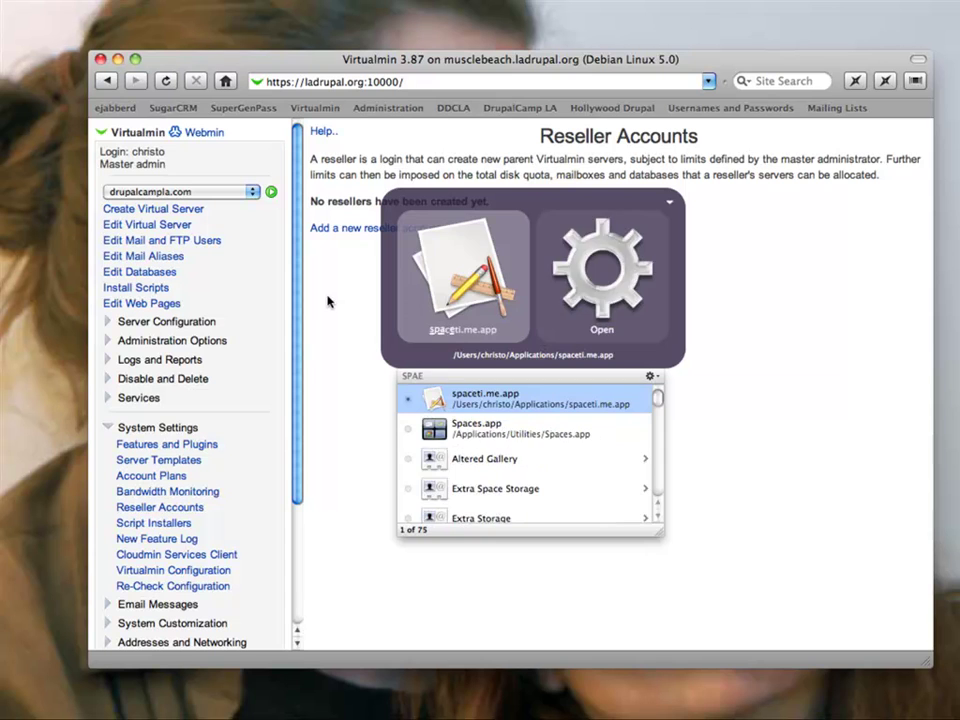
key(Return)
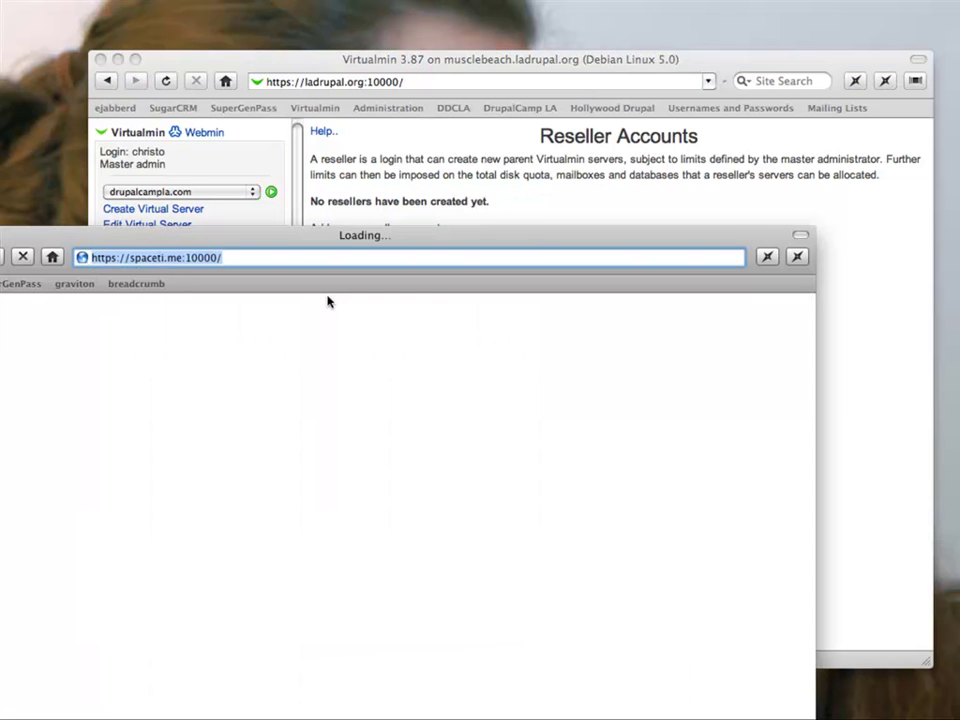
drag(289, 241, 421, 66)
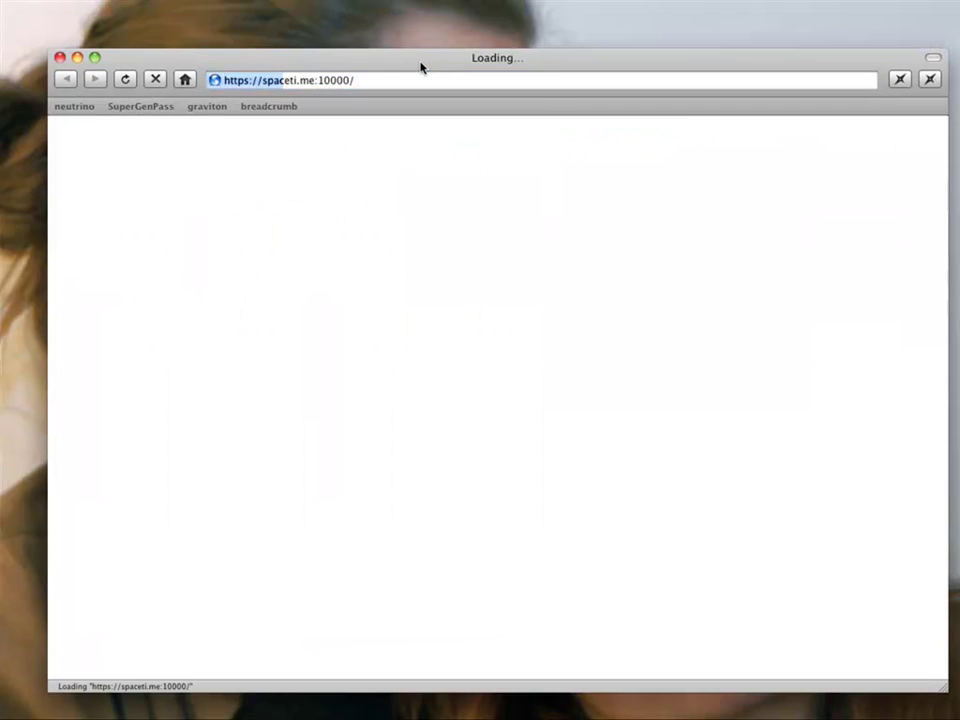
key(super+l)
click(226, 80)
key(Right)
key(Right)
key(Right)
key(Right)
key(Right)
key(Right)
key(Right)
text(graviton.)
key(Return)
Attempt a Webmin sign-in with the user's username and password, which fails
text(christo)
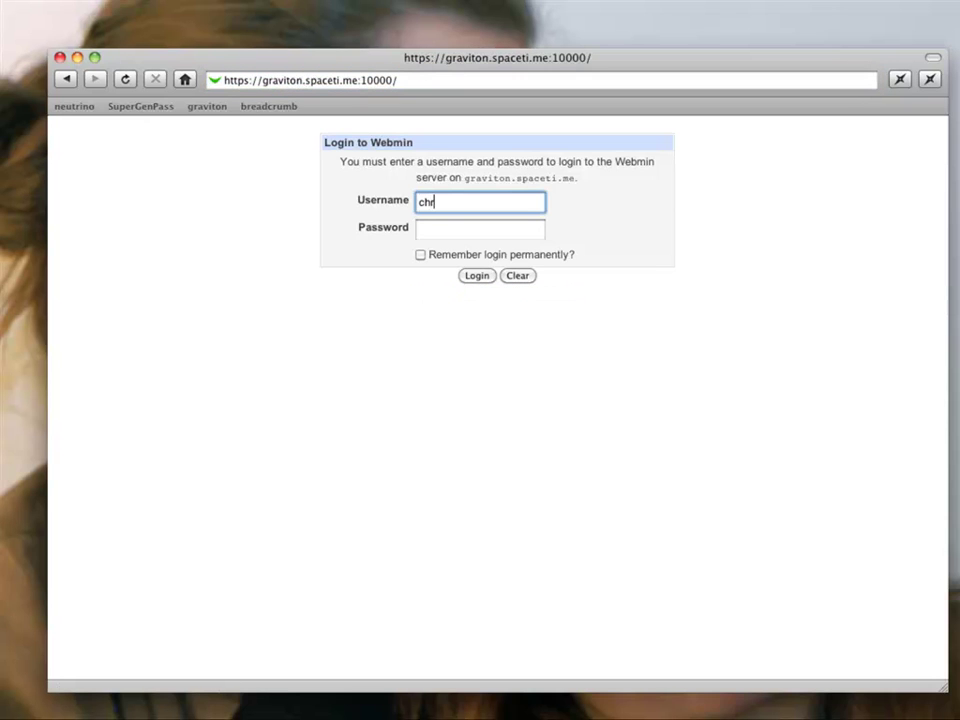
key(Tab)
text(password)
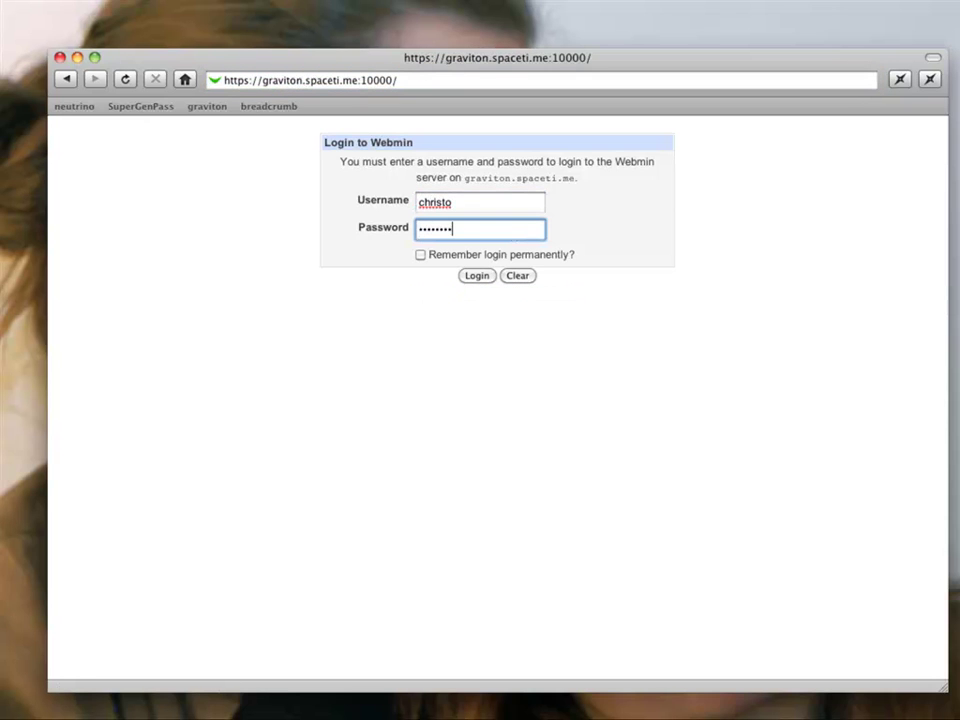
key(Return)
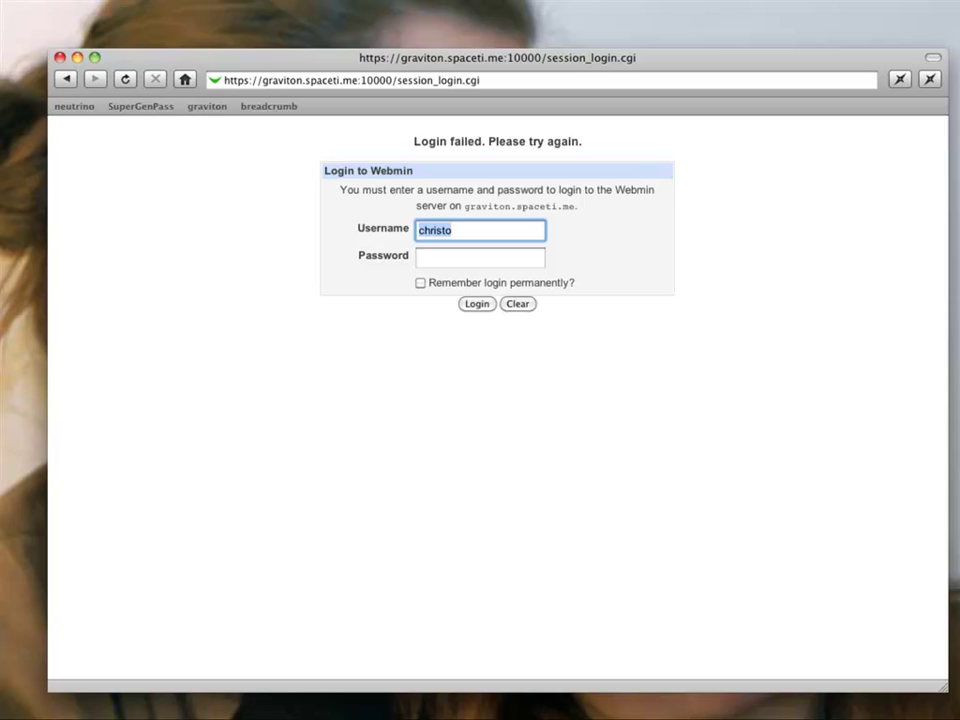
click(460, 250)
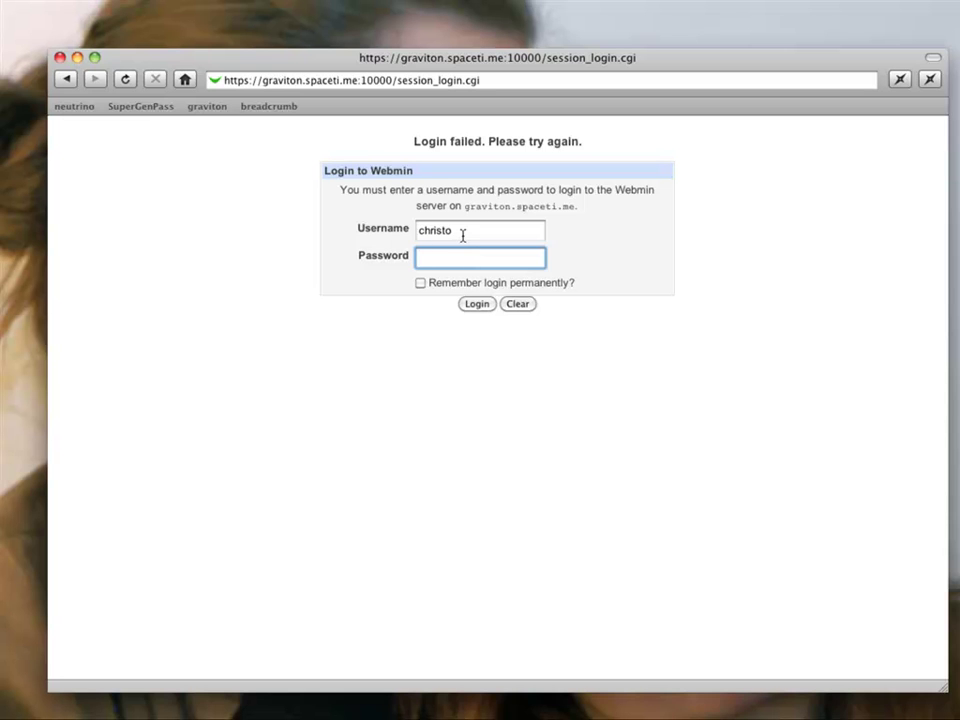
Launch iTerm from Quicksilver
key(ctrl+space)
text(spaceti)
key(Return)
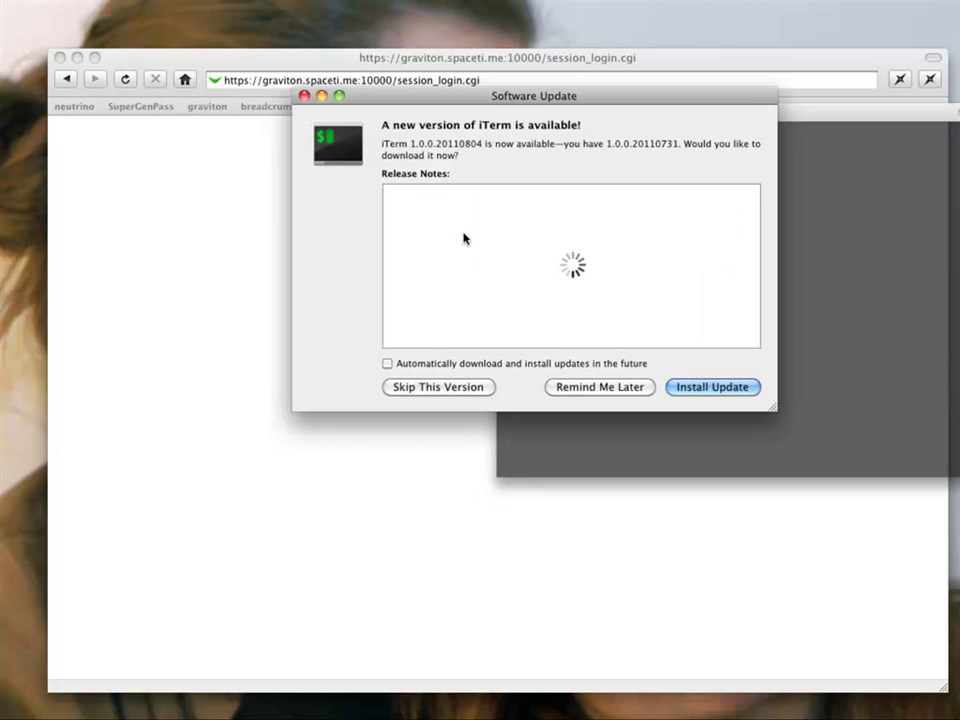
Postpone the iTerm update, SSH into graviton, and become root with sudo su
click(598, 387)
text(graviton)
key(Return)
drag(649, 112, 514, 56)
text(sudo su)
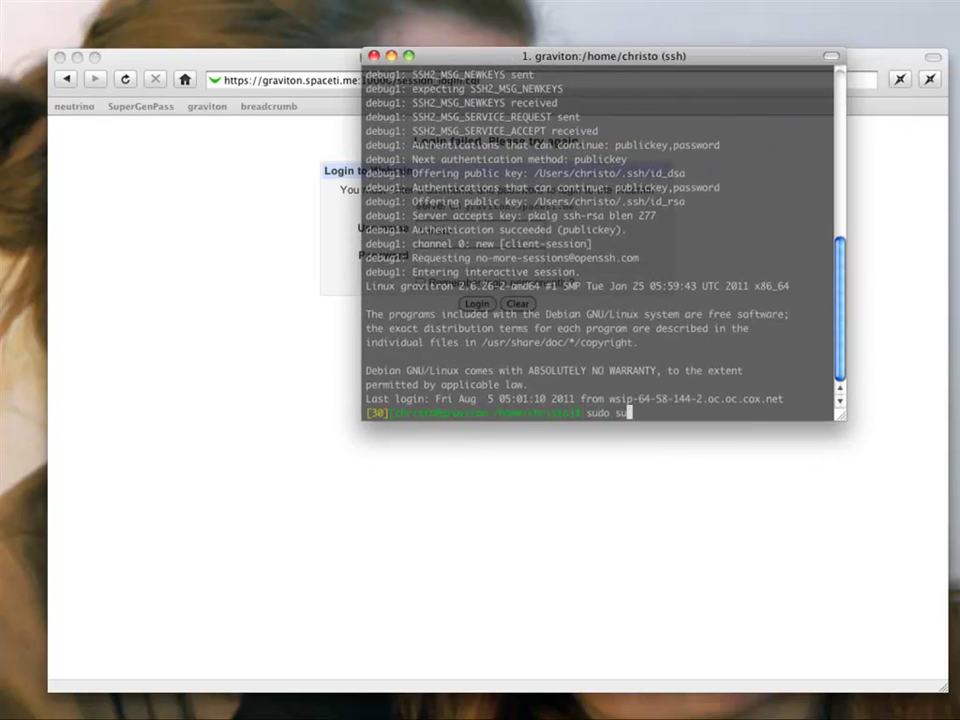
key(Return)
key(Return)
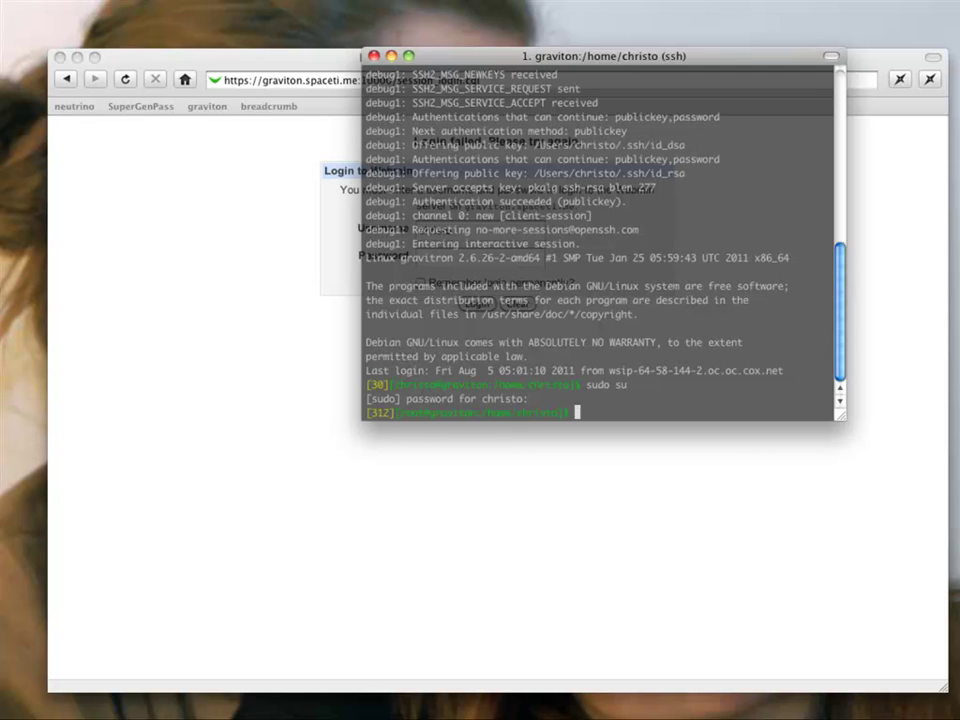
Reset the Webmin user's UNIX password with passwd
text(passwd christo)
key(Return)
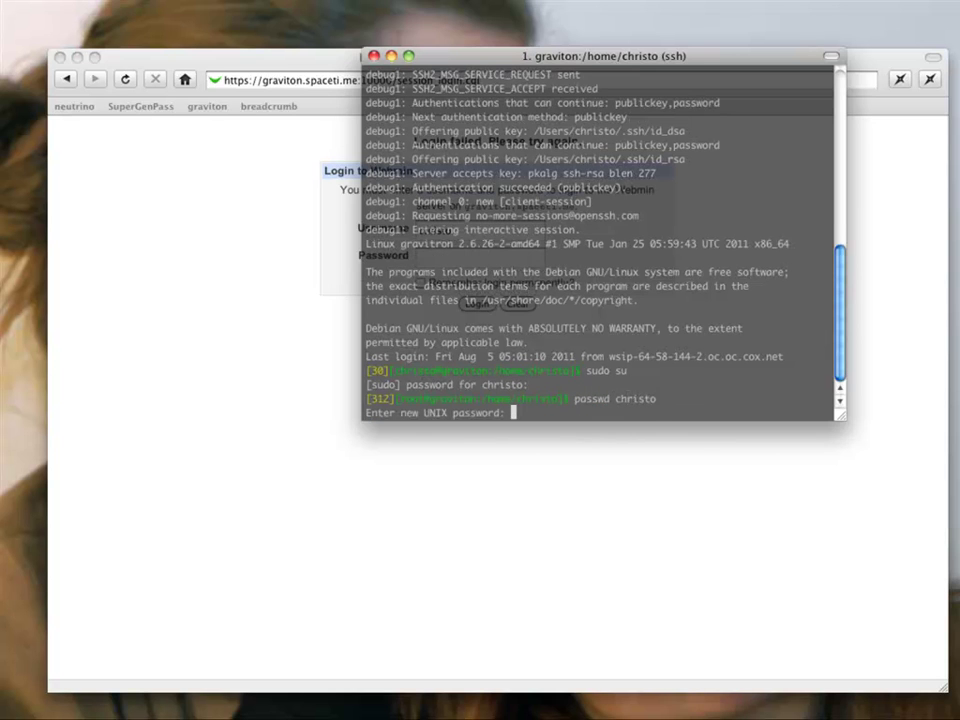
key(Return)
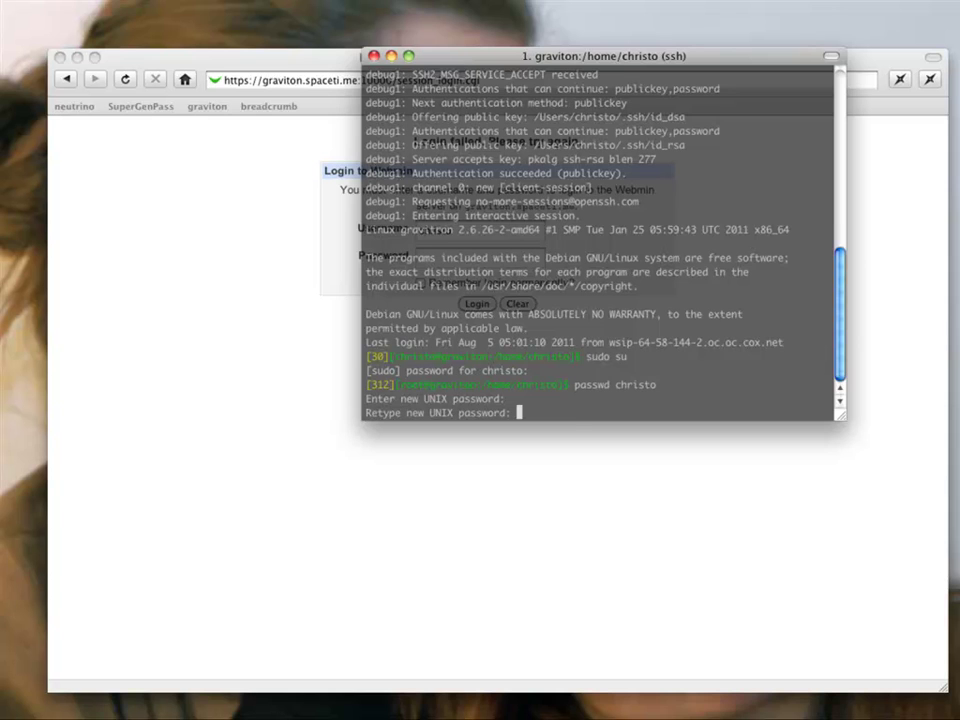
key(Return)
Change the root password, retrying after a mismatch, then return to the browser login page
text(passwd)
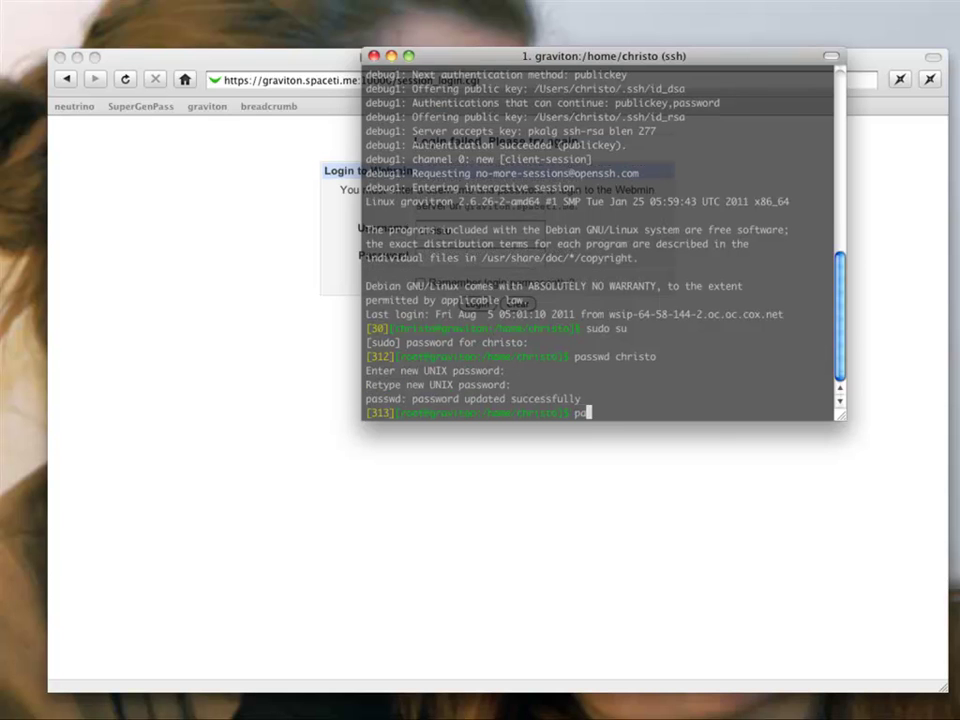
key(Return)
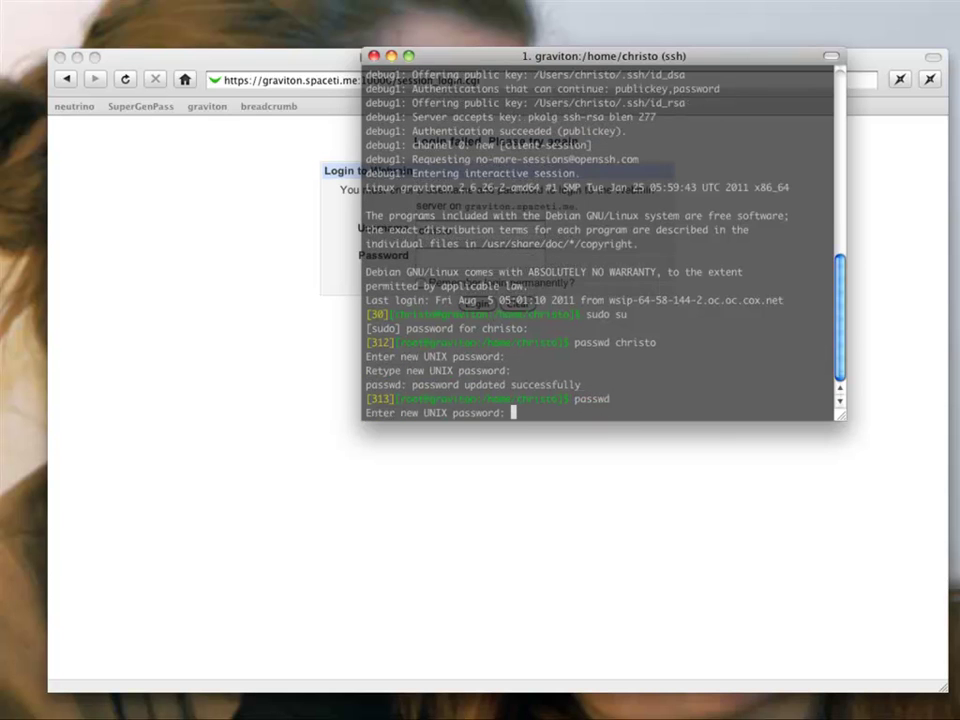
key(Return)
key(Return)
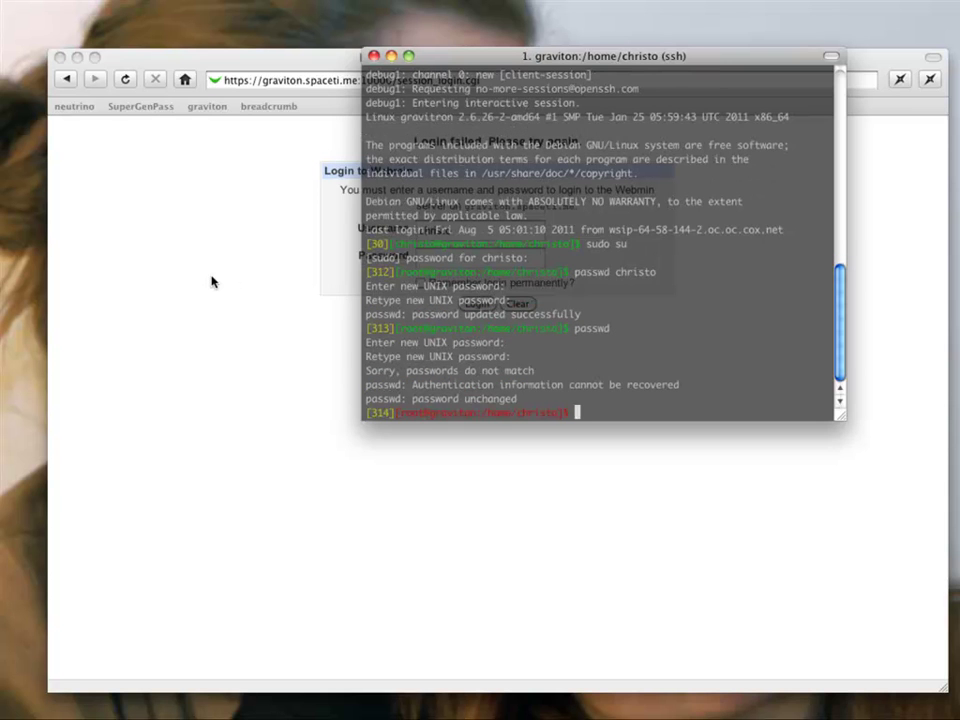
key(super+Tab)
key(super+Tab)
key(Up)
key(Return)
key(Return)
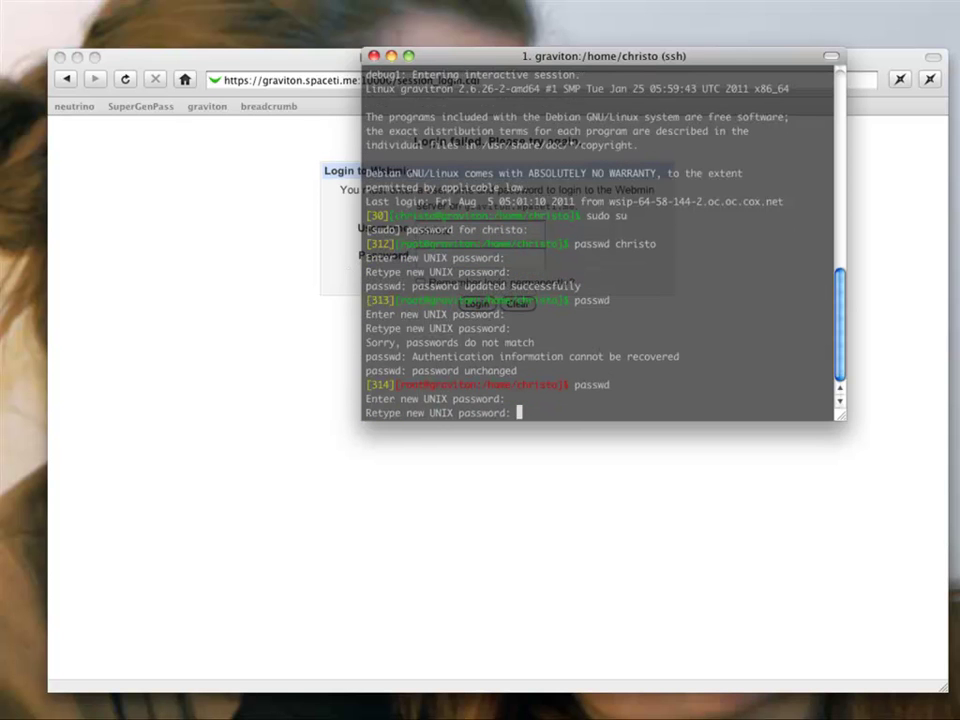
key(Return)
key(super+Tab)
key(shift+Tab)
Erase the typed 'root' and partial entry so the Username field is empty
text(root)
key(BackSpace)
key(BackSpace)
key(BackSpace)
key(BackSpace)
text(chir)
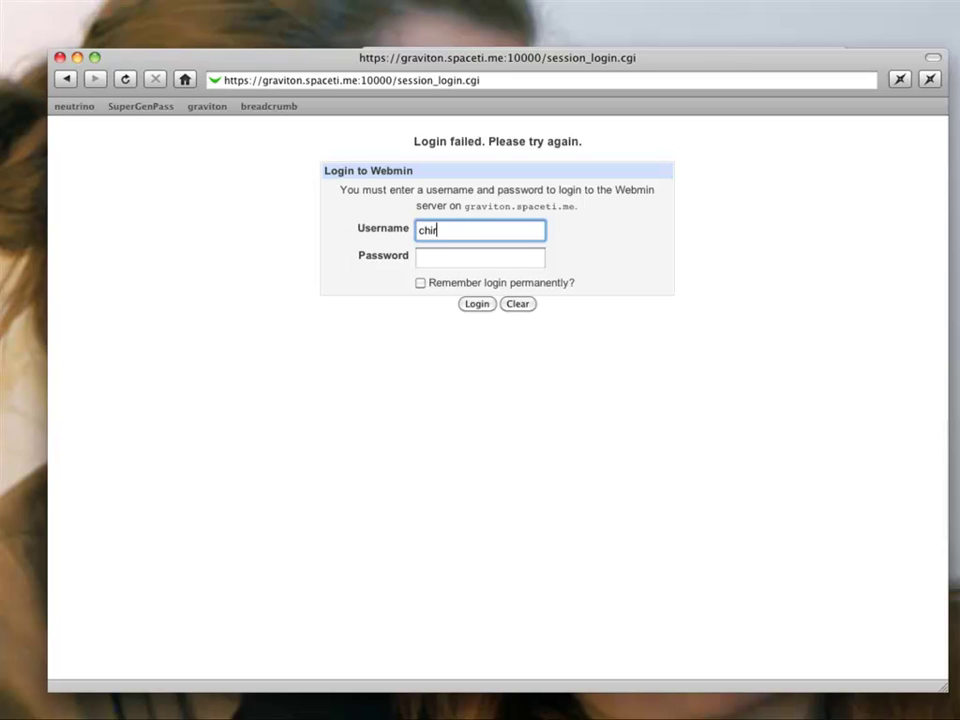
key(BackSpace)
key(BackSpace)
key(BackSpace)
key(BackSpace)
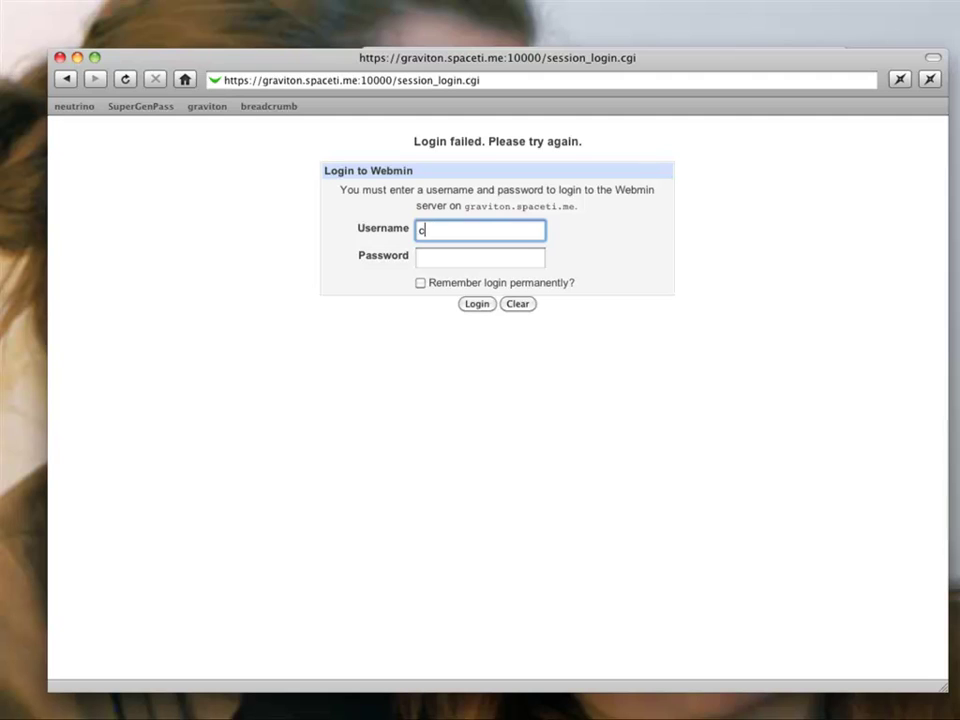
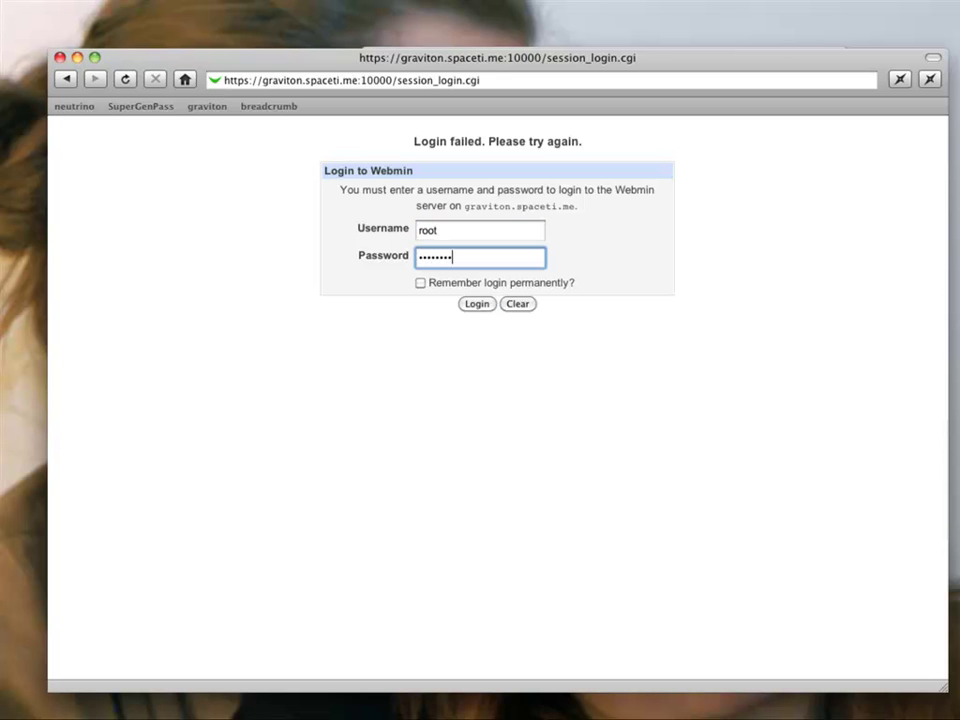
Submit the root username and password on the Webmin login form
key(Return)
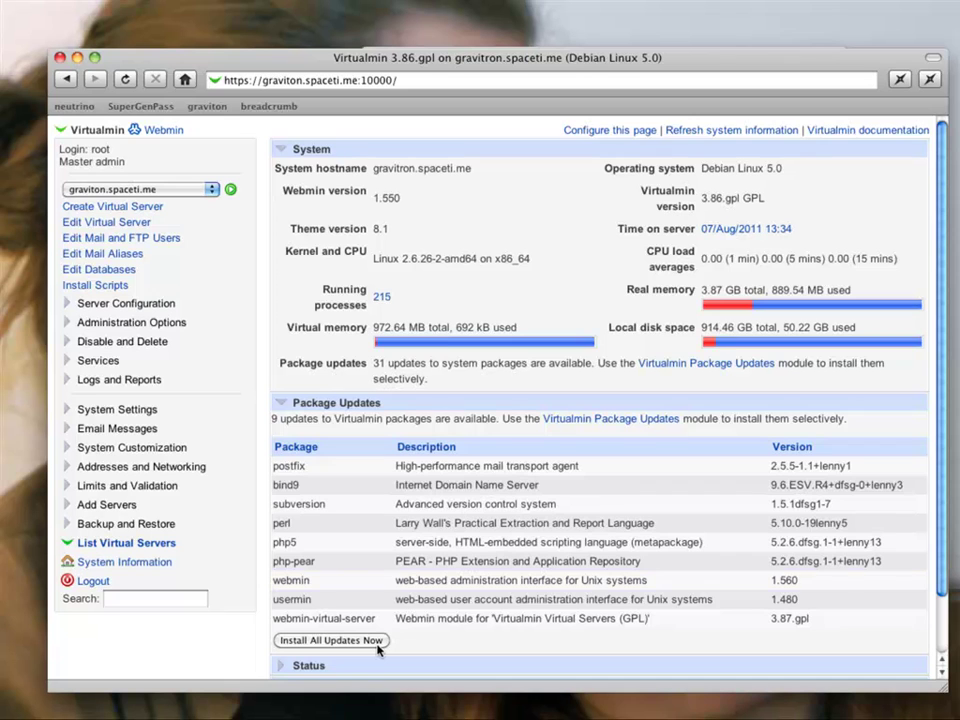
Highlight the kernel, CPU and Debian Linux 5.0 details on the dashboard
scroll(615, 500, down, 2)
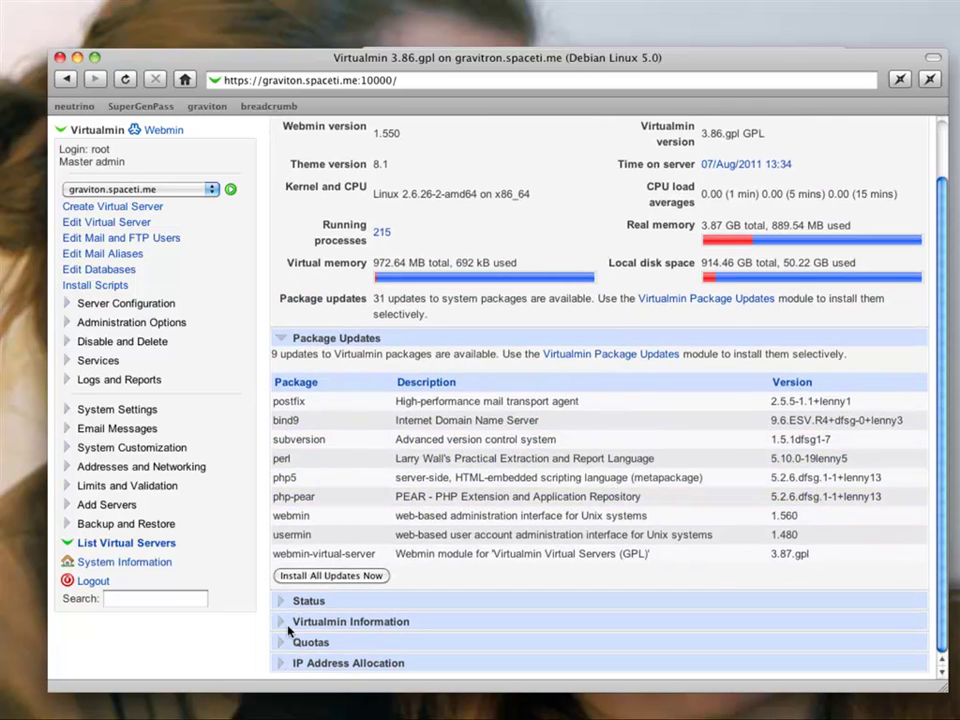
scroll(302, 601, up, 2)
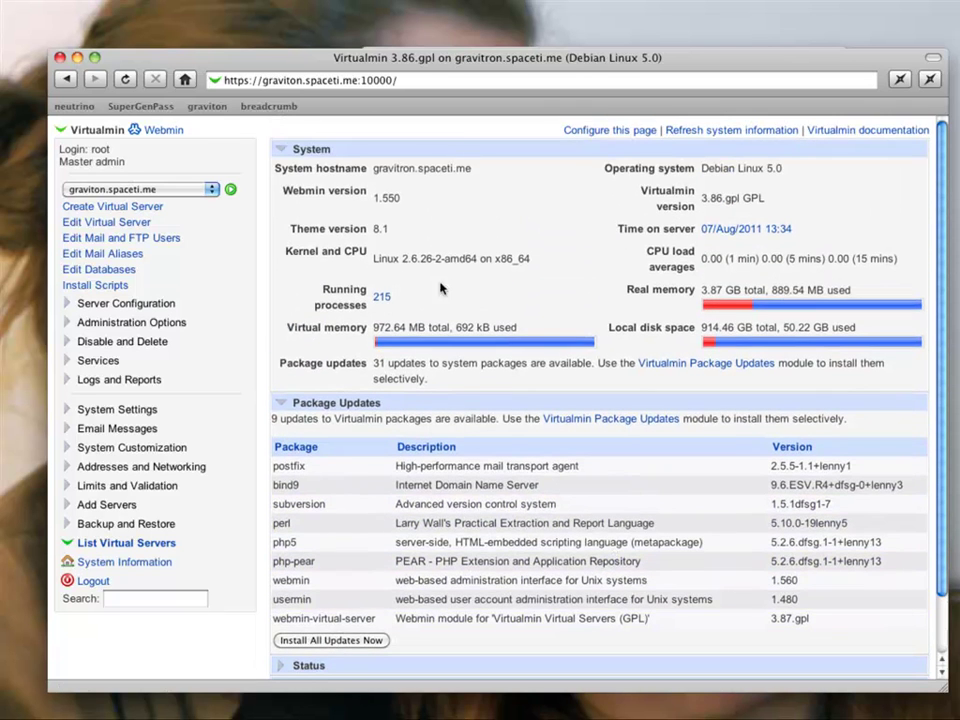
drag(373, 253, 612, 264)
drag(703, 170, 799, 163)
Expand the Status services table and the System Settings menu category
scroll(470, 380, down, 2)
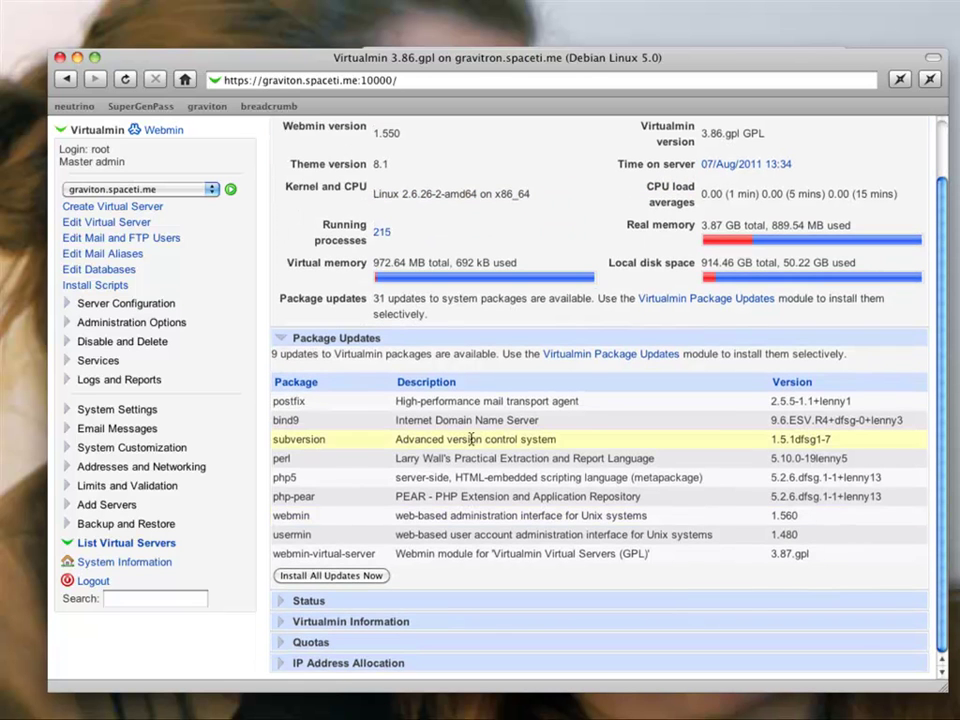
click(304, 601)
scroll(309, 604, down, 2)
scroll(309, 604, down, 1)
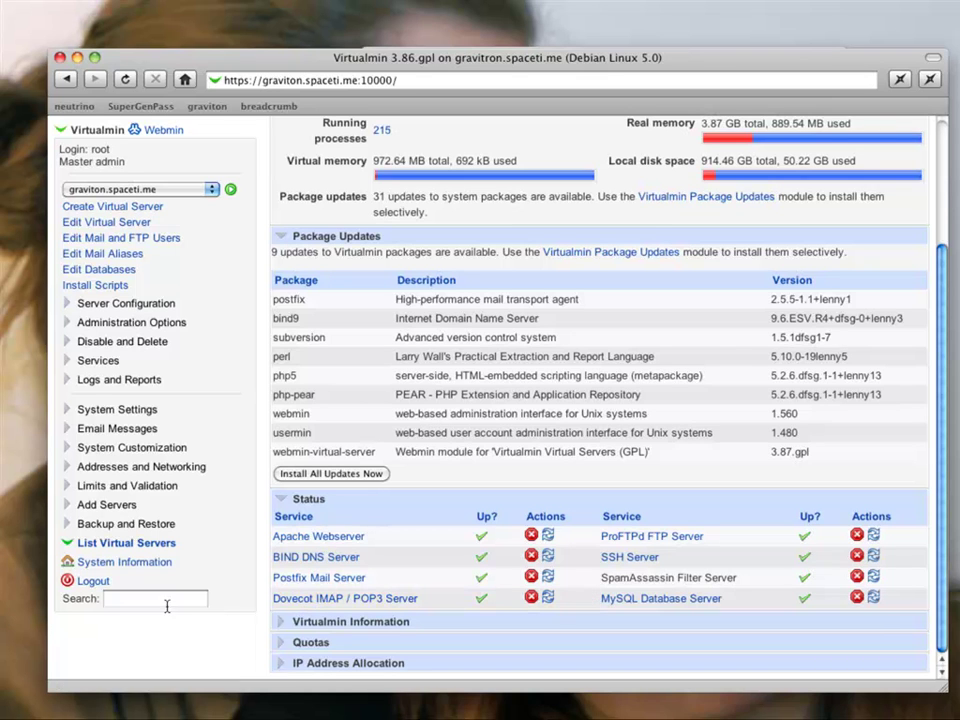
drag(135, 404, 133, 408)
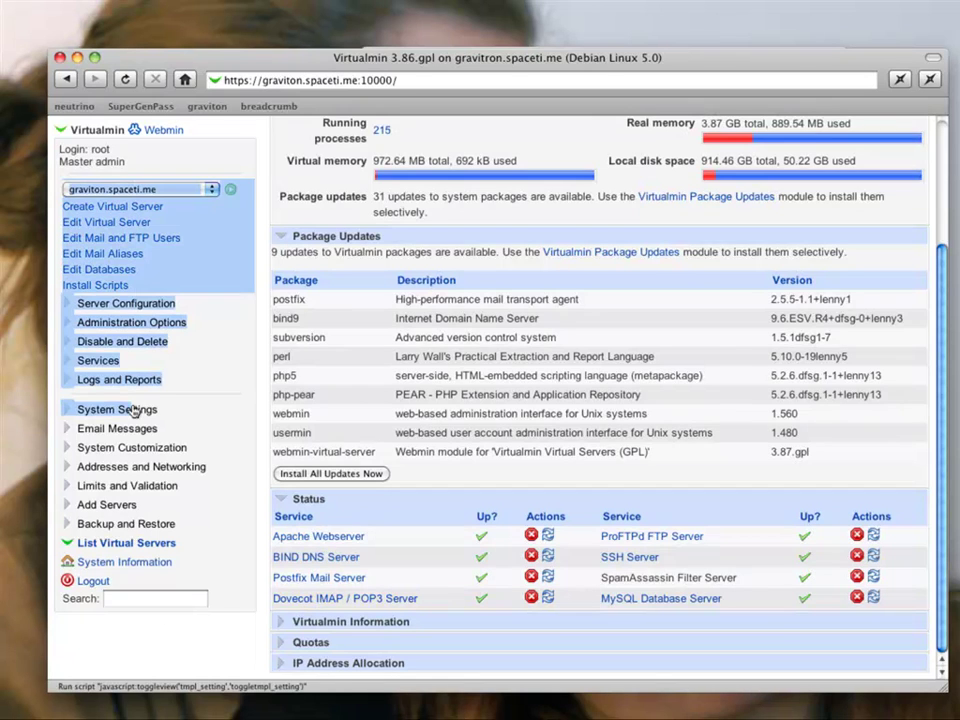
click(133, 408)
Re-check the configuration and highlight the line saying the system is ready for Virtualmin
click(104, 568)
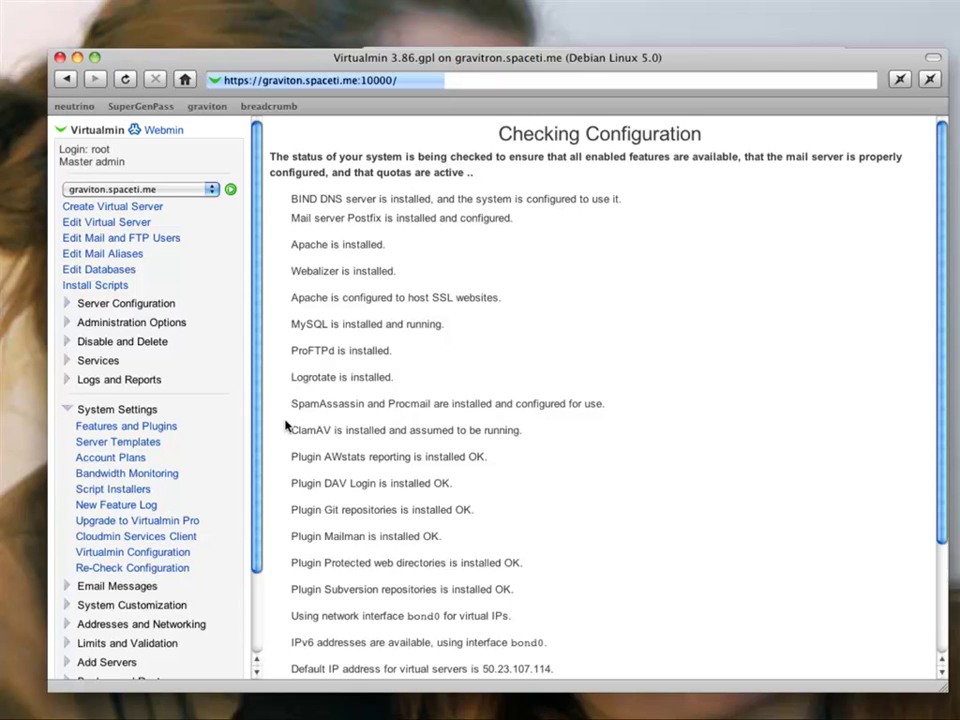
scroll(286, 426, down, 3)
drag(282, 661, 550, 673)
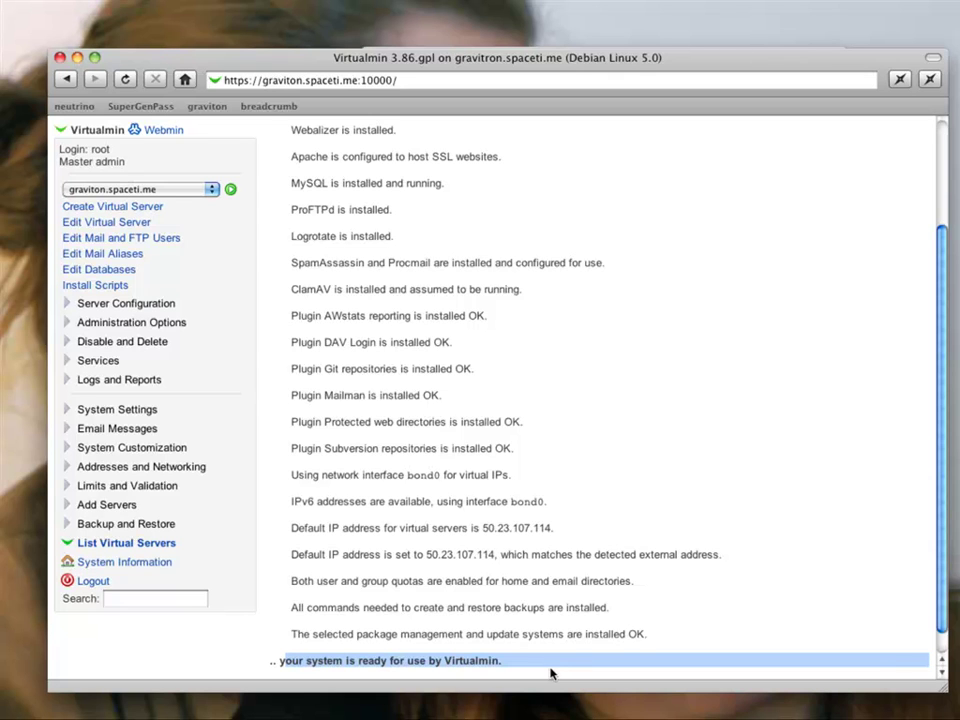
click(550, 673)
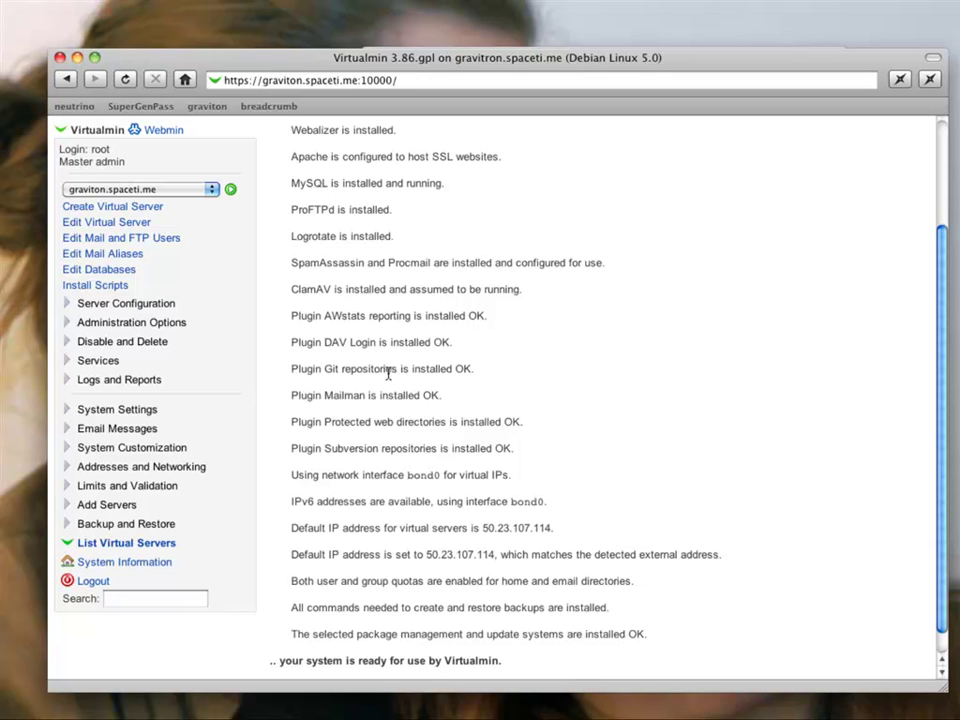
Return to the overview, expand Status, and stop the ProFTPd FTP server
click(134, 131)
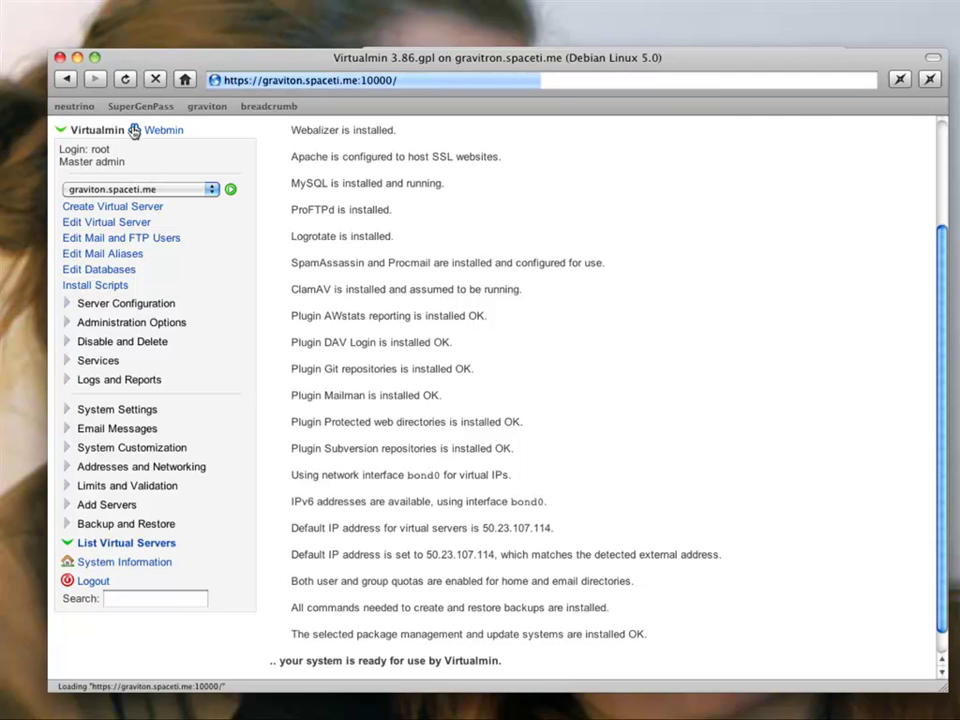
scroll(418, 398, down, 2)
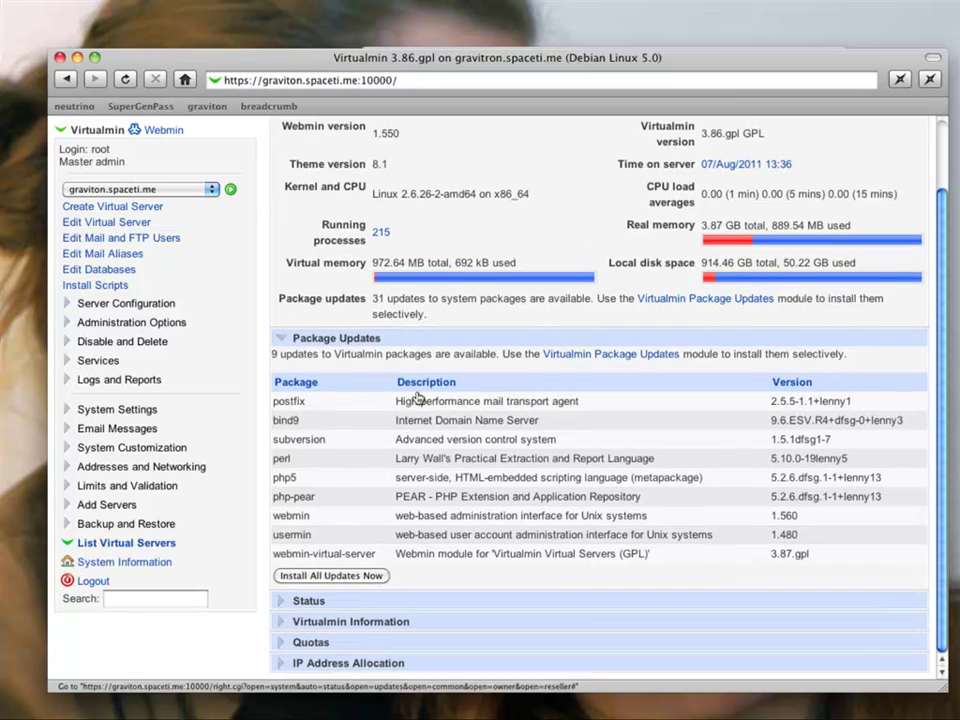
click(309, 600)
scroll(313, 600, down, 3)
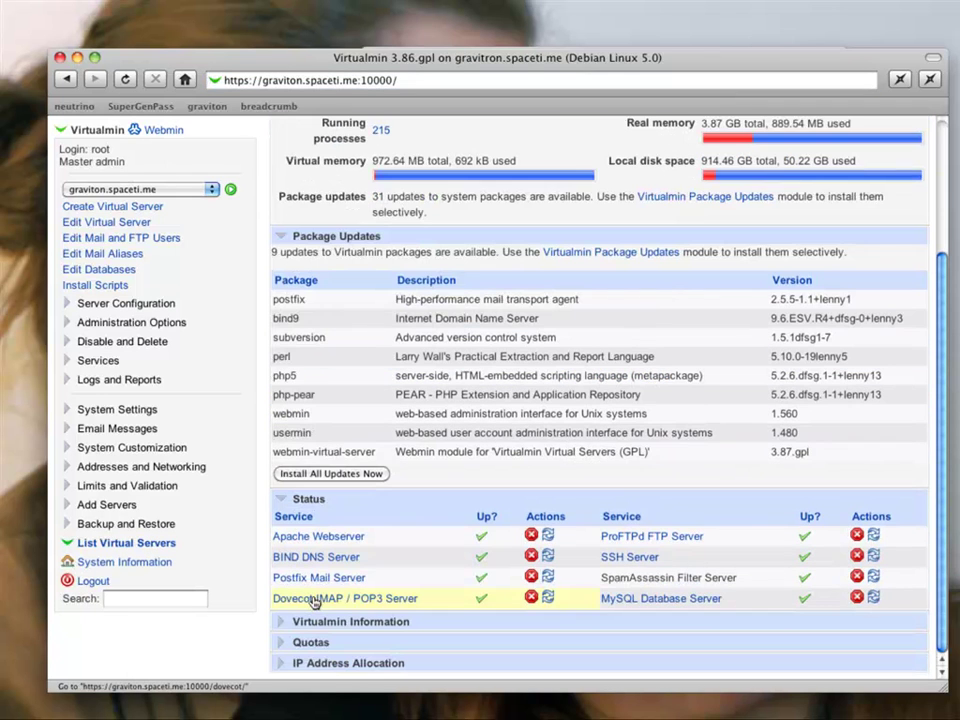
key(super+l)
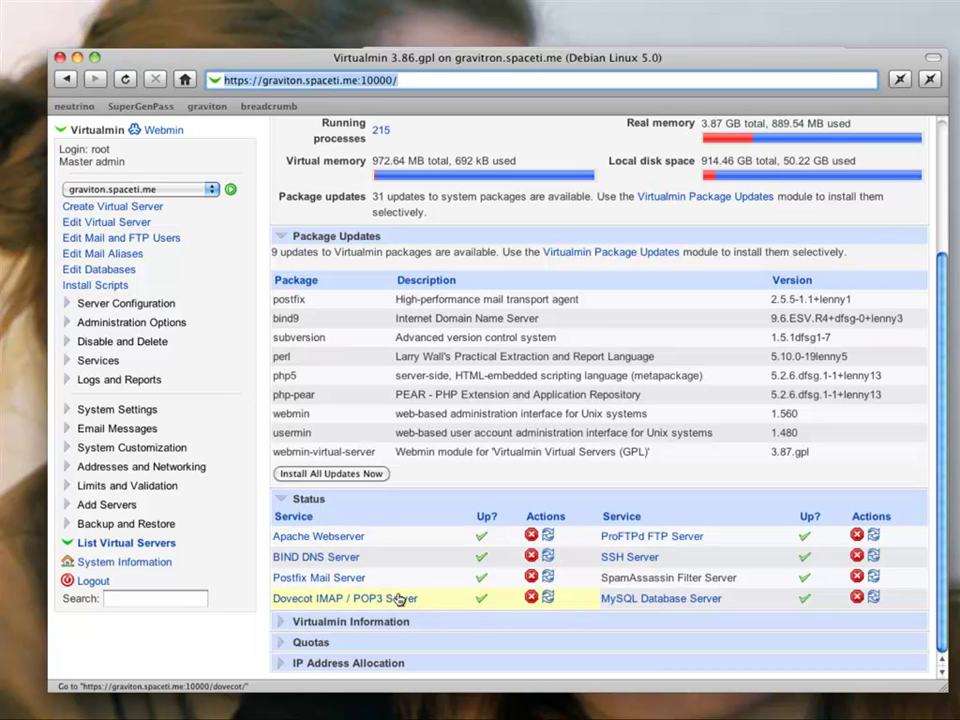
click(855, 537)
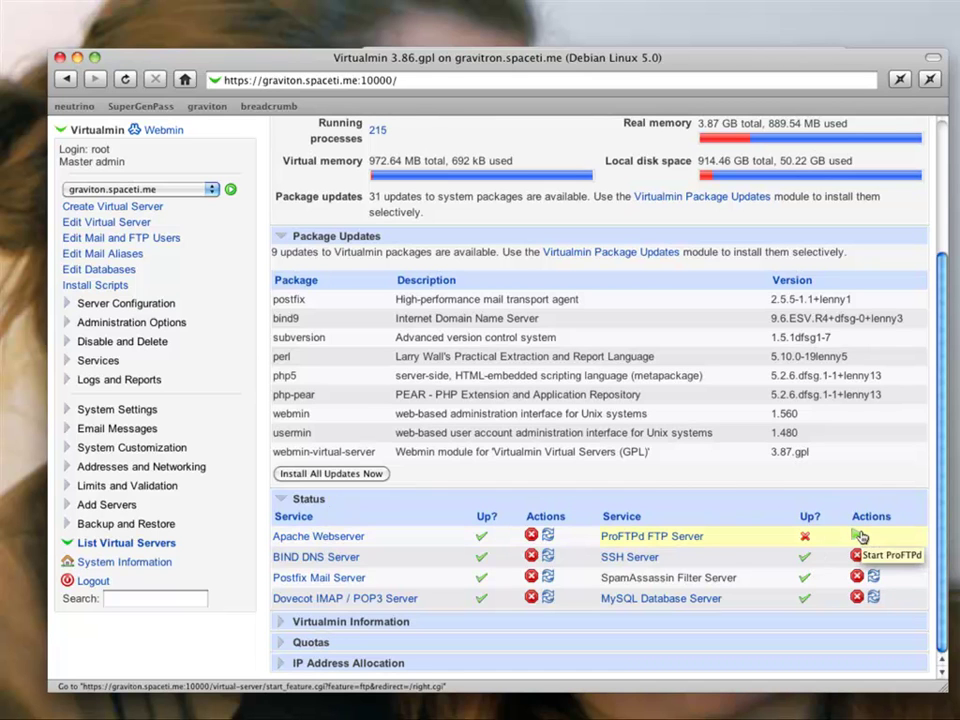
Expand Quotas showing larks.la at 1.94 GB (19%) and graviton.spaceti.me at 0%
click(311, 643)
scroll(453, 616, down, 2)
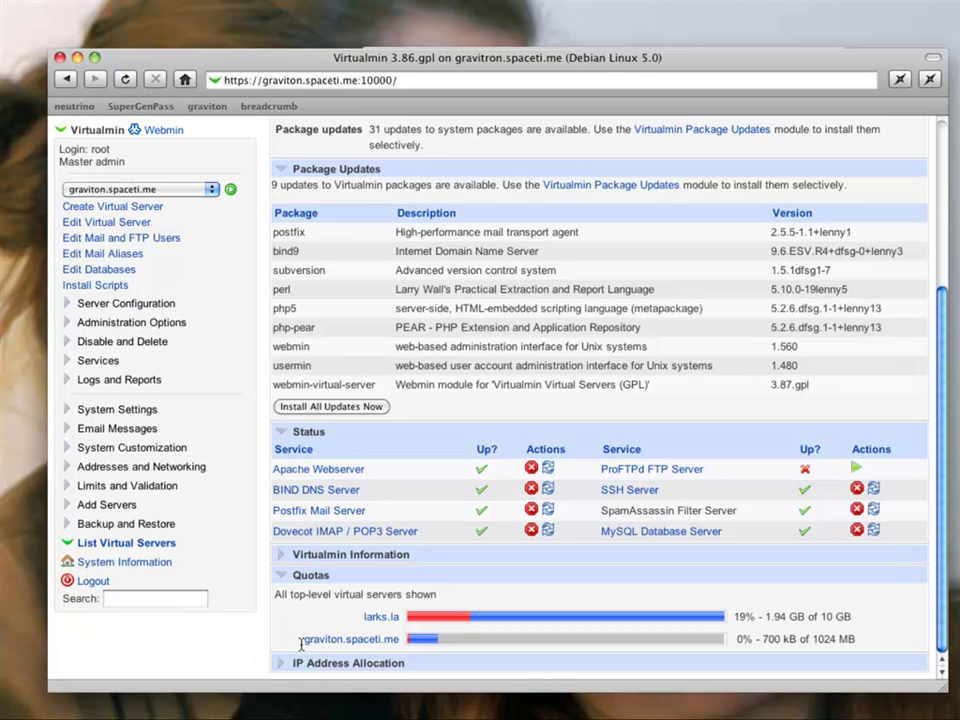
drag(300, 638, 395, 644)
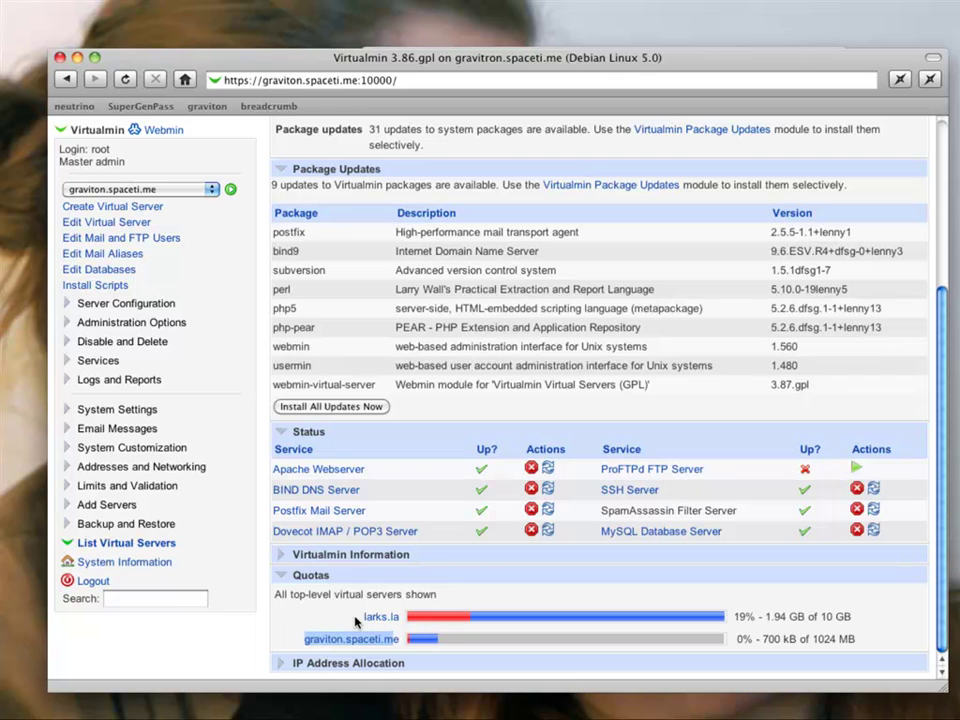
drag(764, 617, 850, 618)
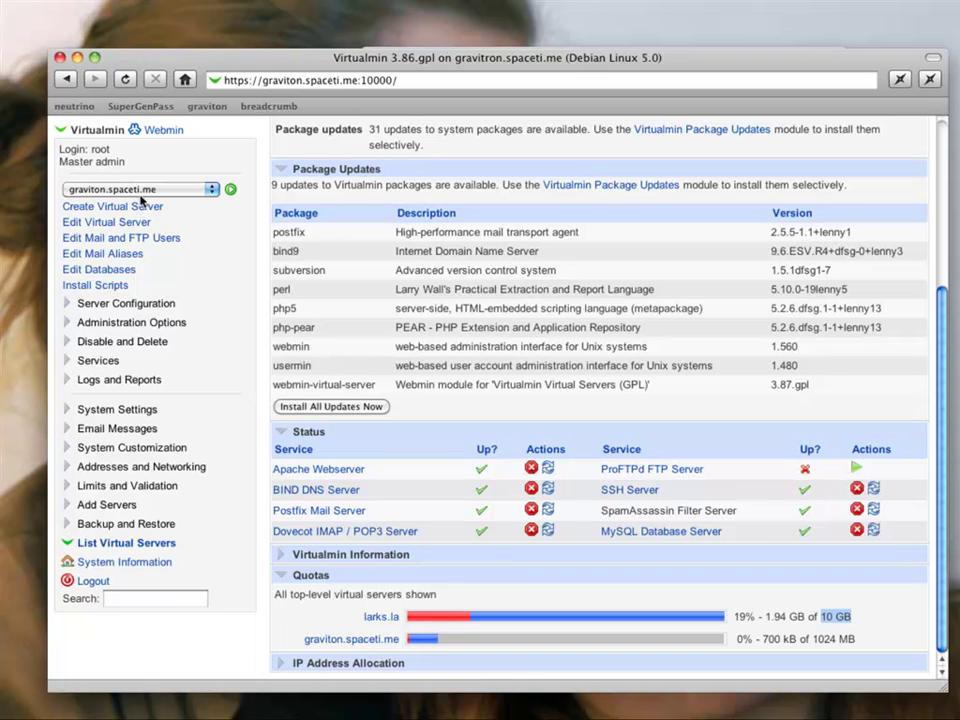
Select larks.la as the managed domain and open its Edit Virtual Server page
click(140, 189)
click(140, 205)
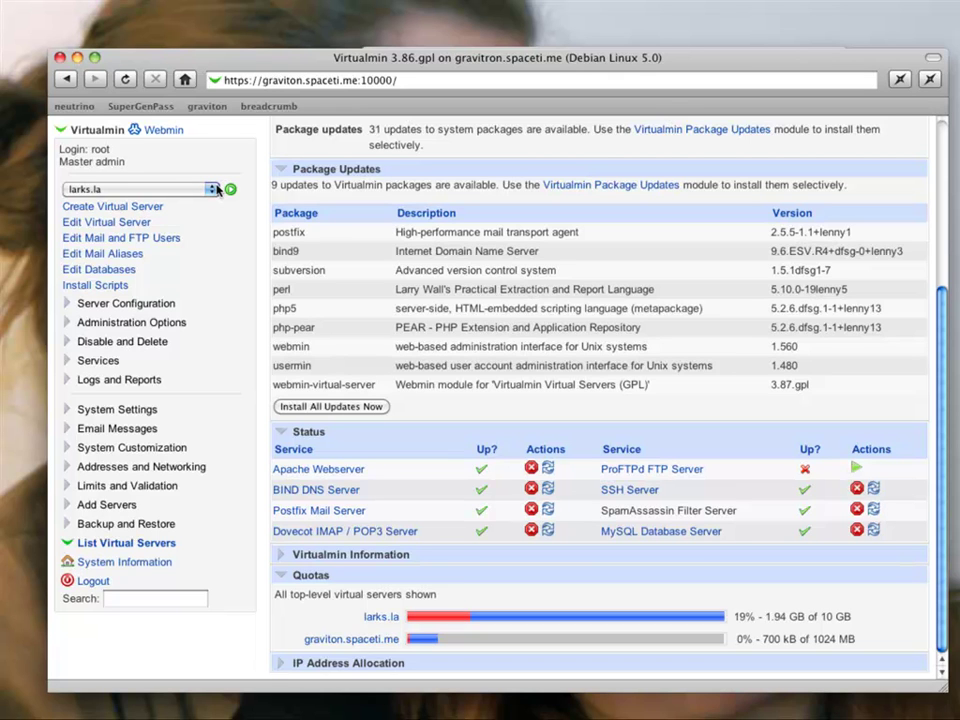
click(213, 189)
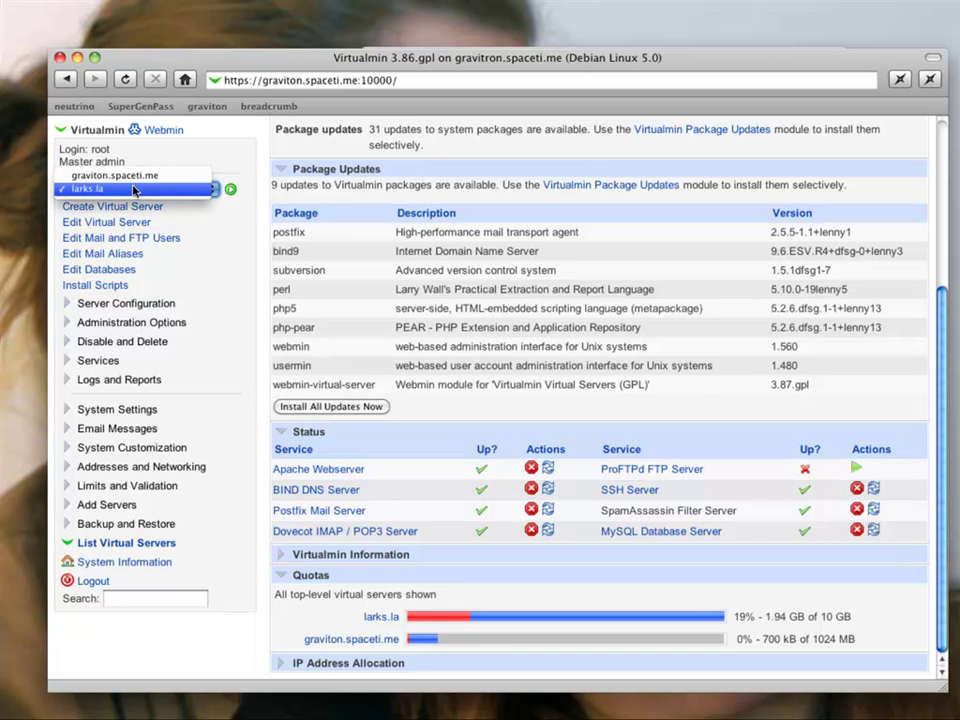
click(87, 188)
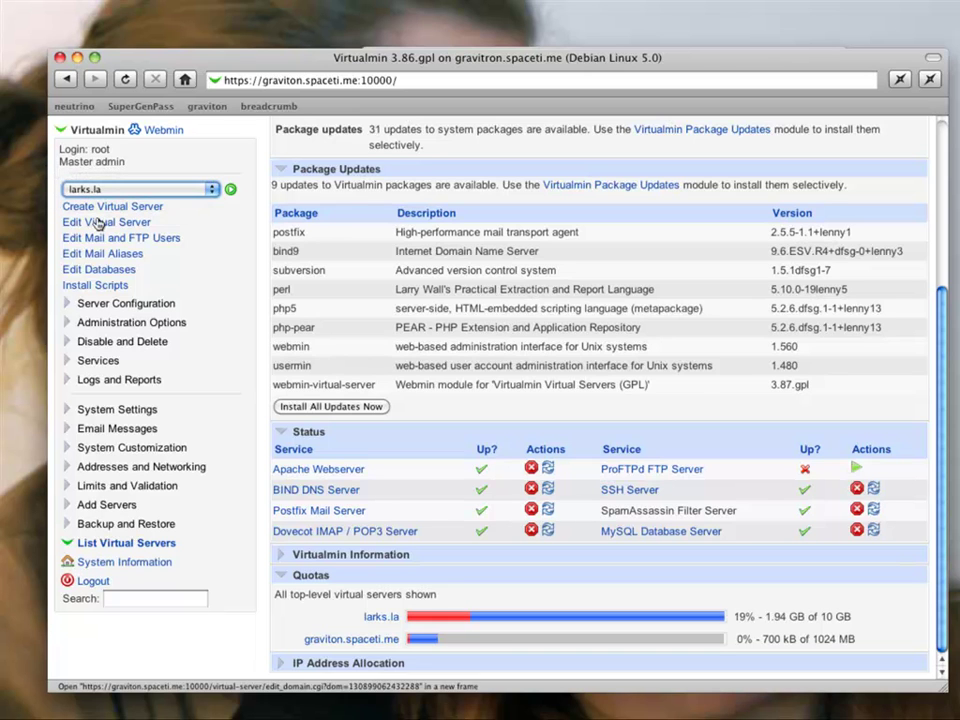
click(94, 221)
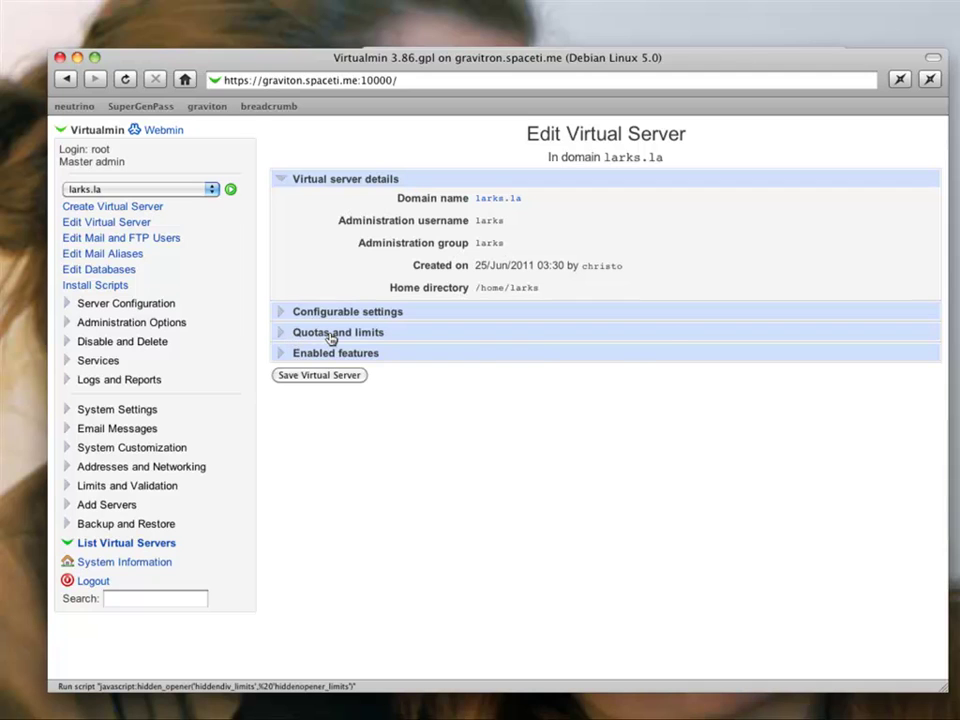
Set the total server and administrator quotas to Unlimited and save the virtual server
click(330, 334)
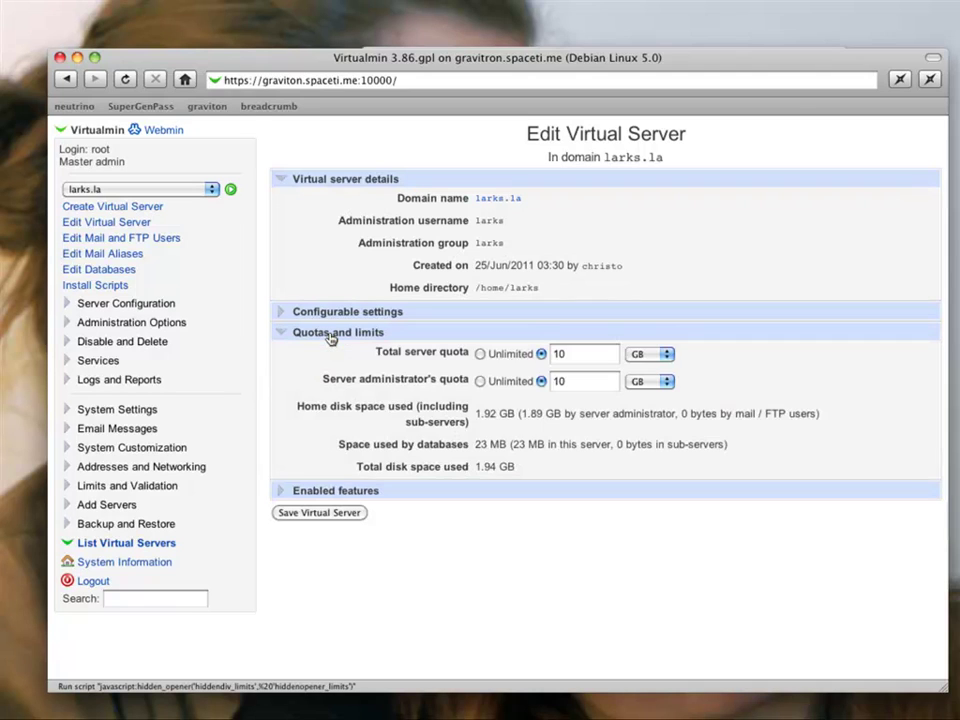
click(480, 354)
click(480, 381)
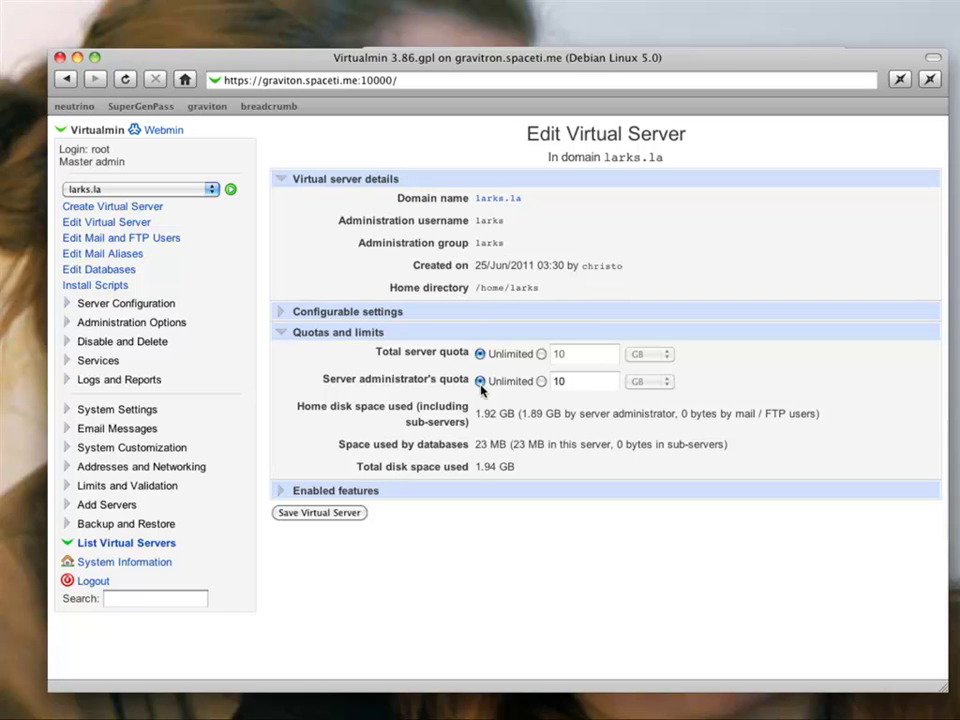
click(311, 512)
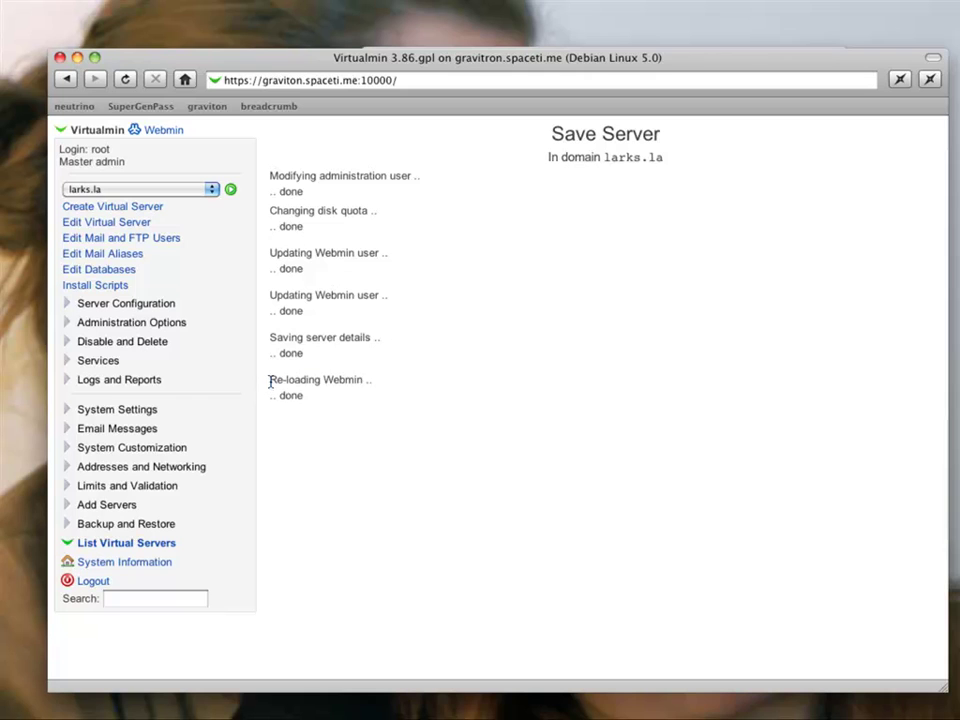
Highlight the Webmin reload line in the larks.la Save Server report
drag(269, 381, 392, 380)
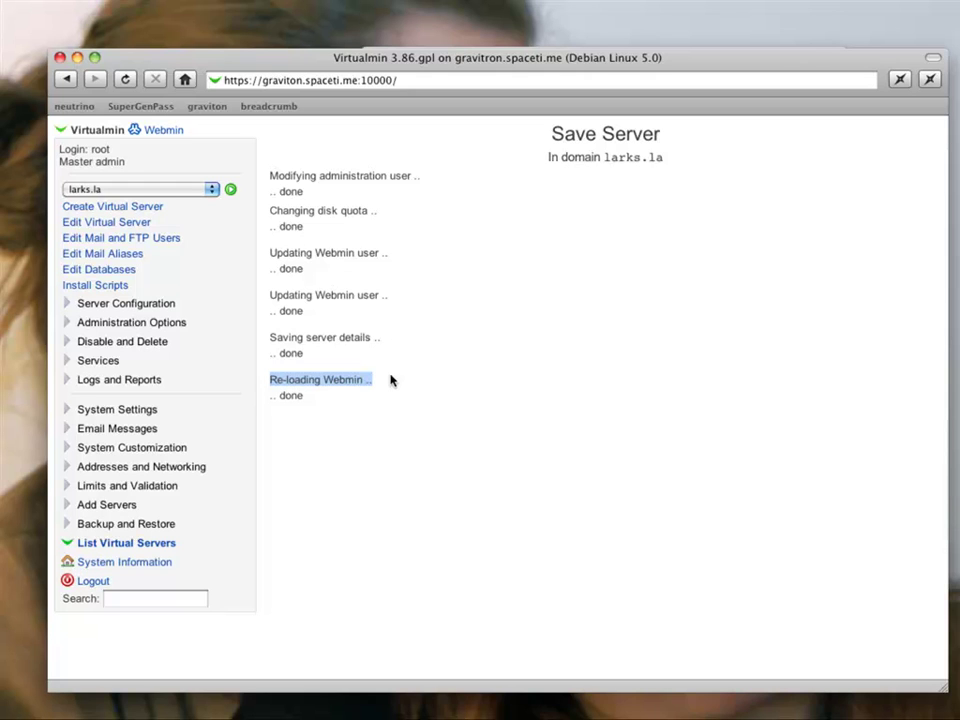
click(390, 379)
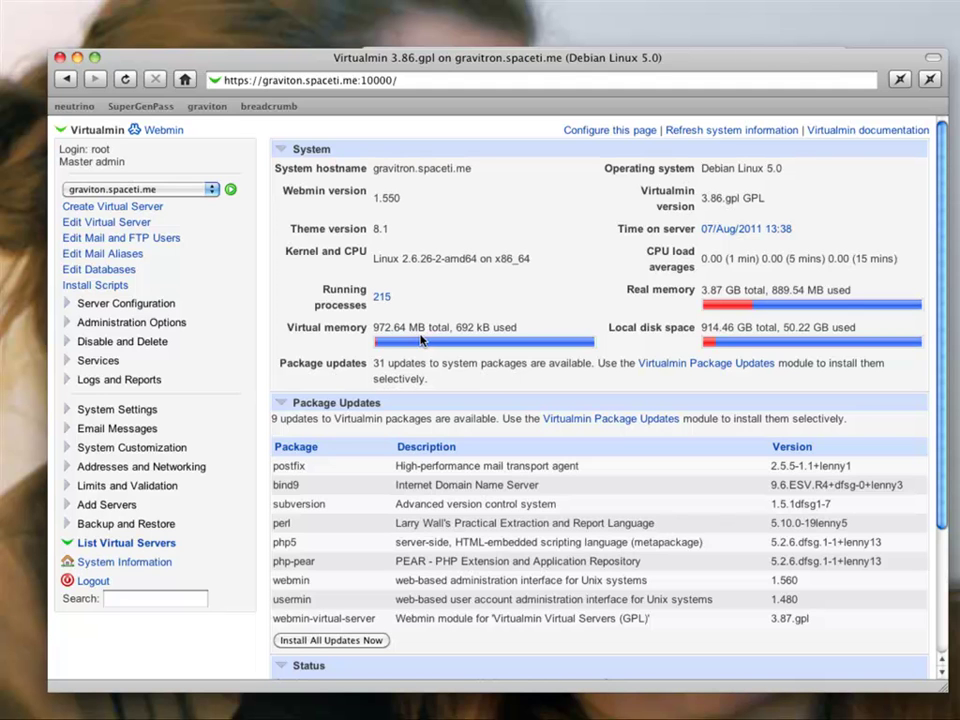
On the gravitron.spaceti.me window, expand Virtualmin Information and IP Address Allocation
key(super+Tab)
key(super+Tab)
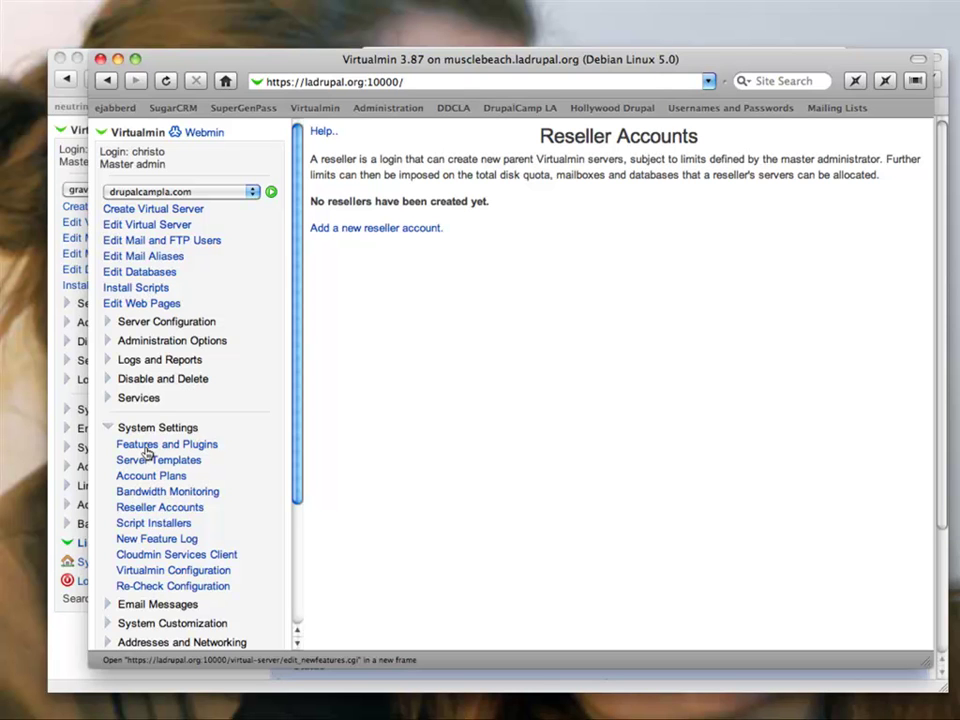
click(60, 450)
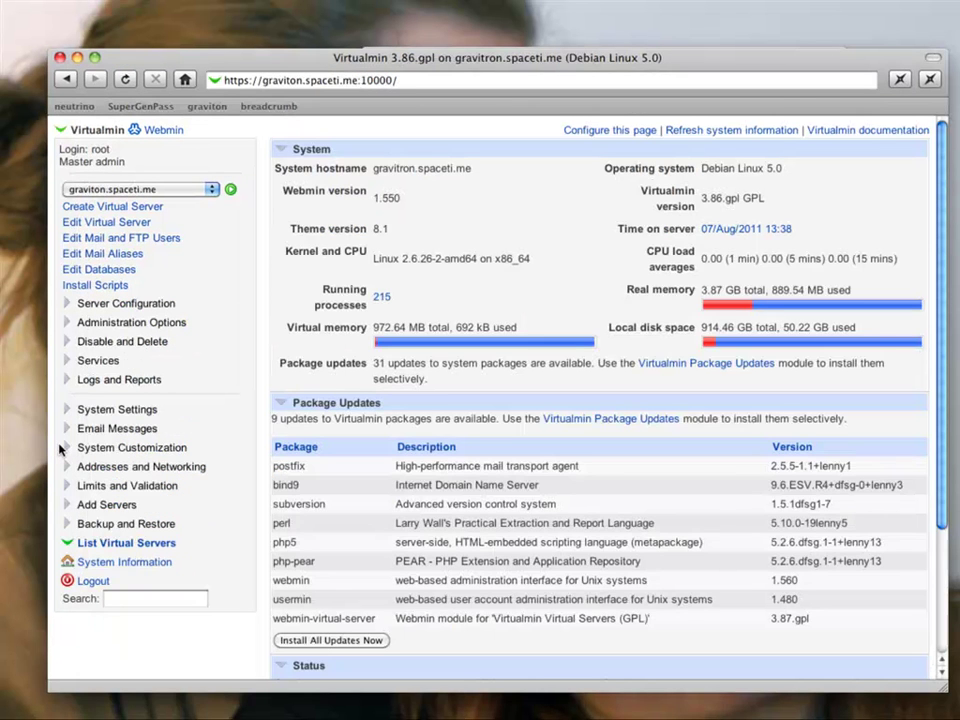
scroll(400, 525, down, 5)
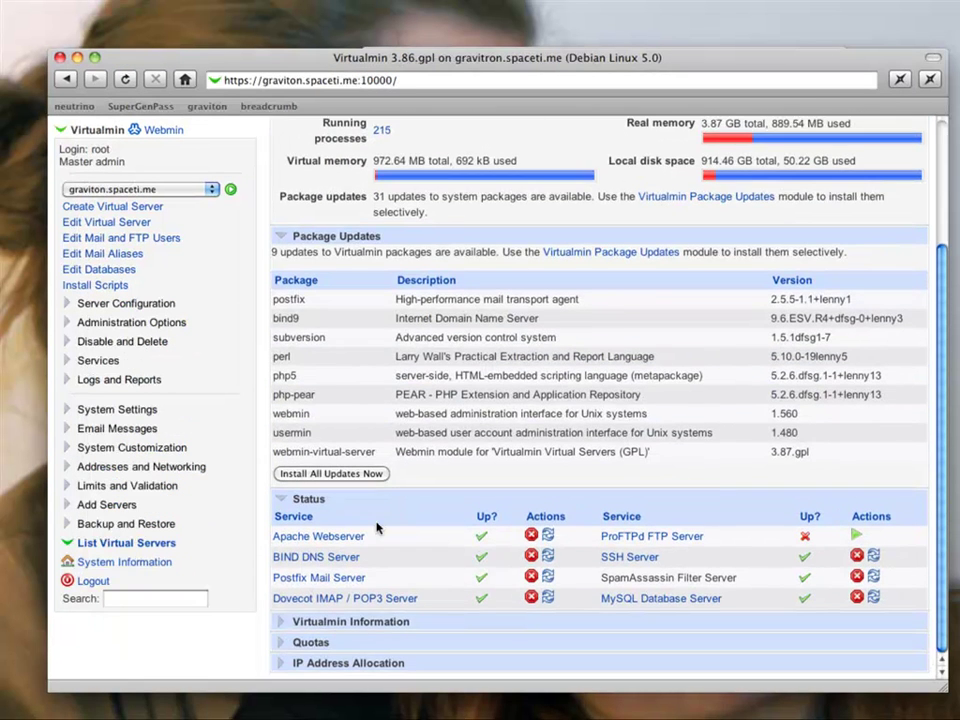
click(335, 621)
scroll(358, 619, down, 5)
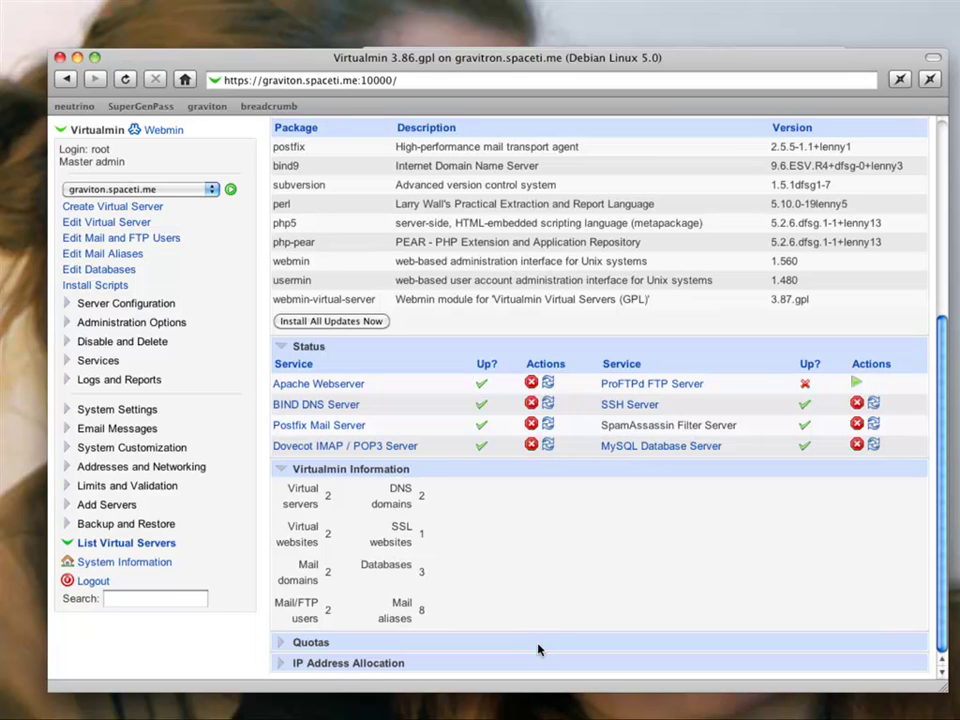
click(316, 664)
scroll(484, 558, down, 2)
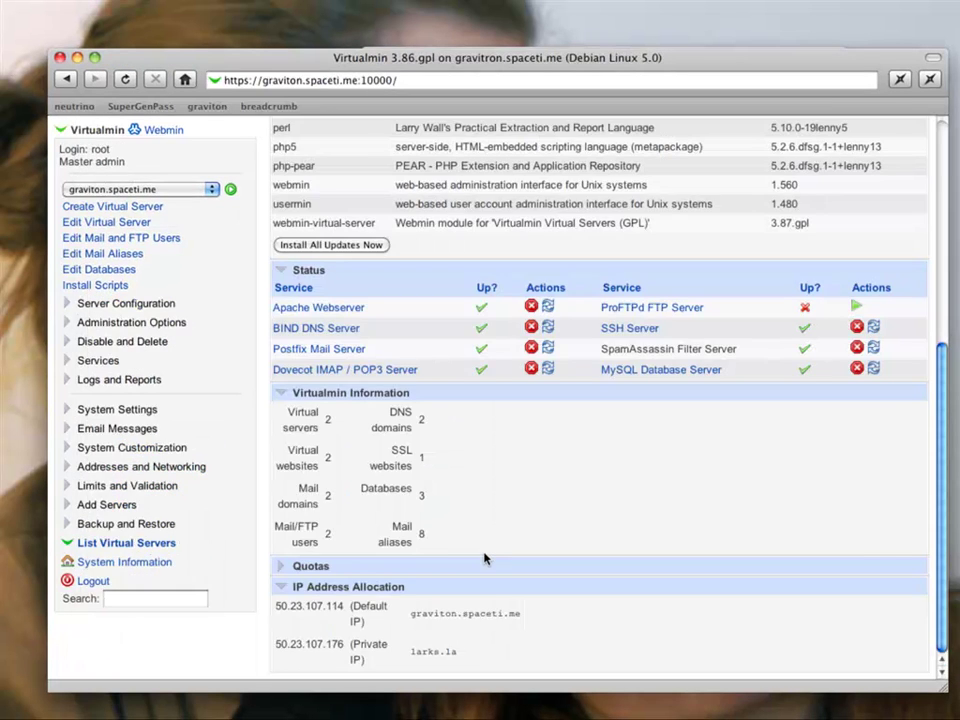
key(super+t)
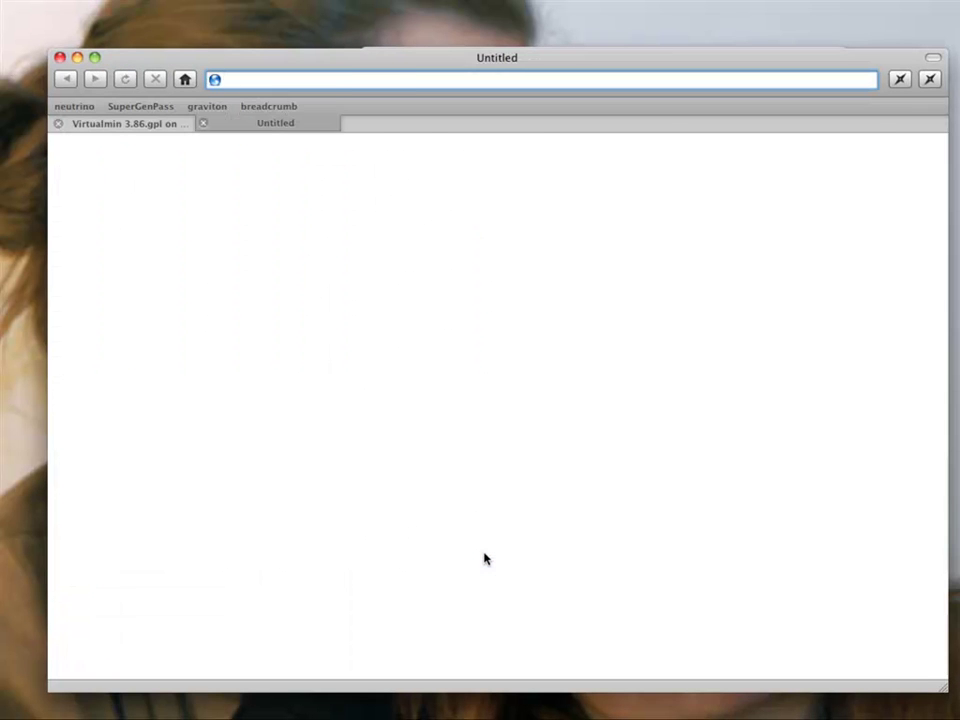
Load neutrino.spaceti.me:10000 and switch to its https address after the Bad Request error
text(neutrino.spaceti.me:10000)
key(Return)
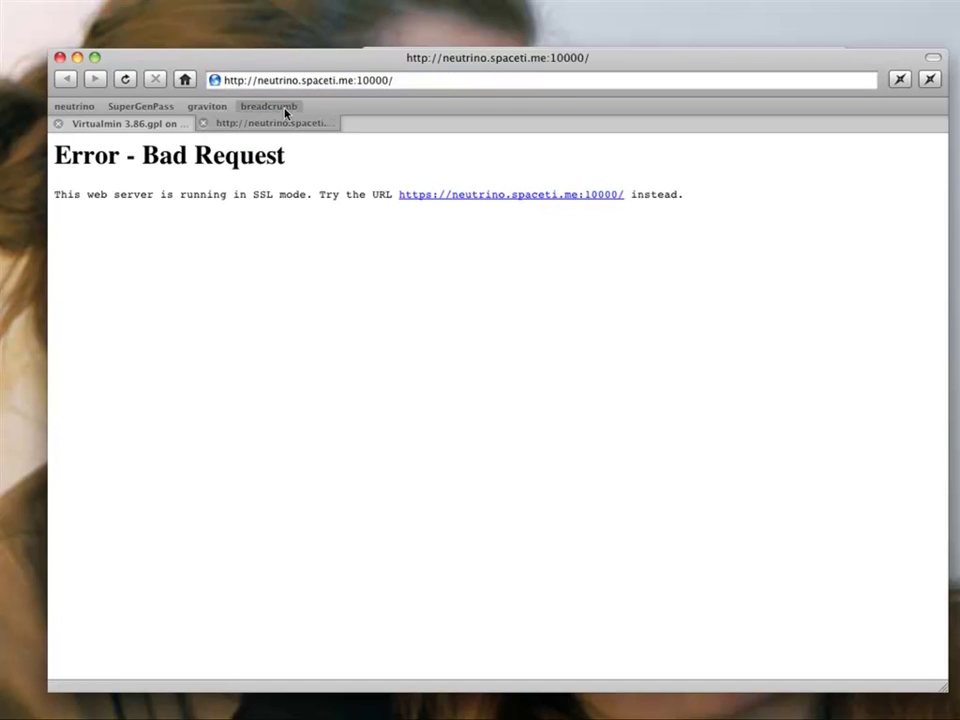
click(244, 80)
double_click(240, 80)
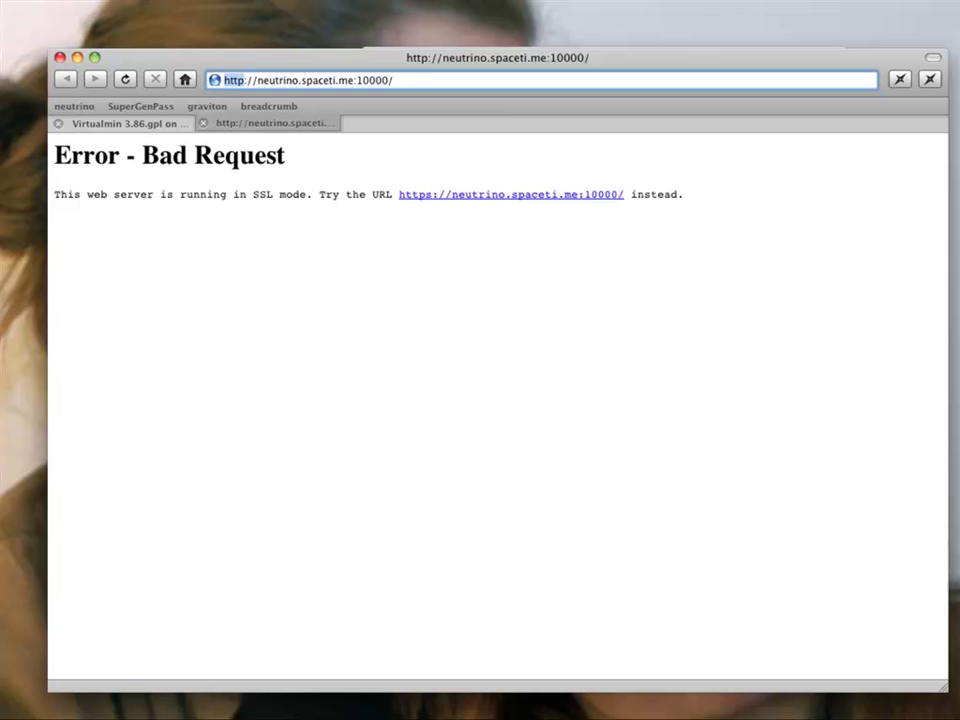
click(462, 196)
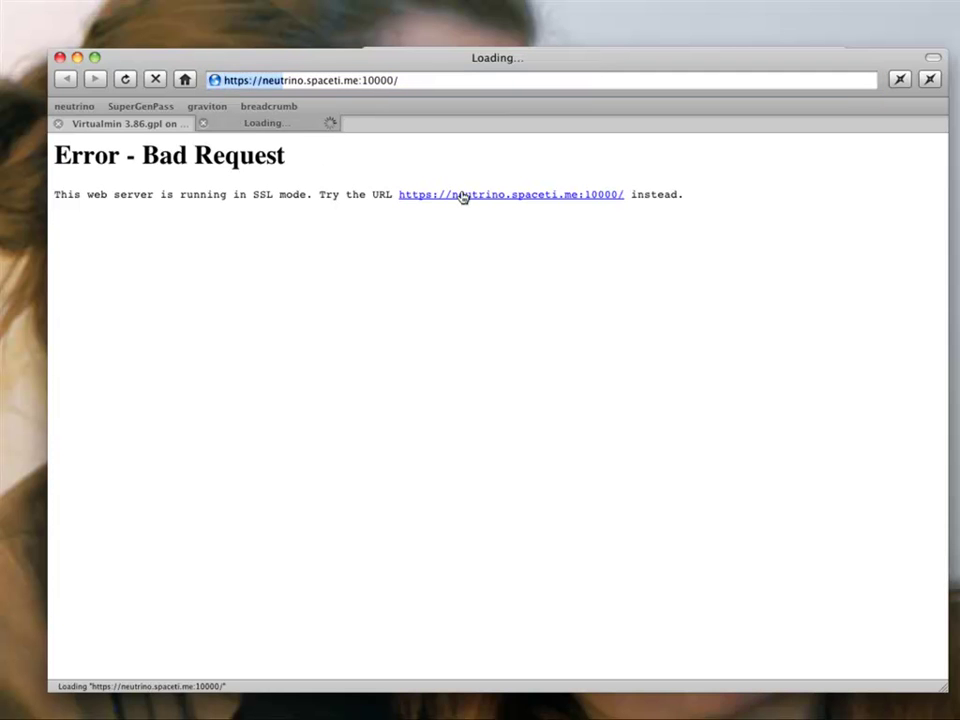
key(super+bracketleft)
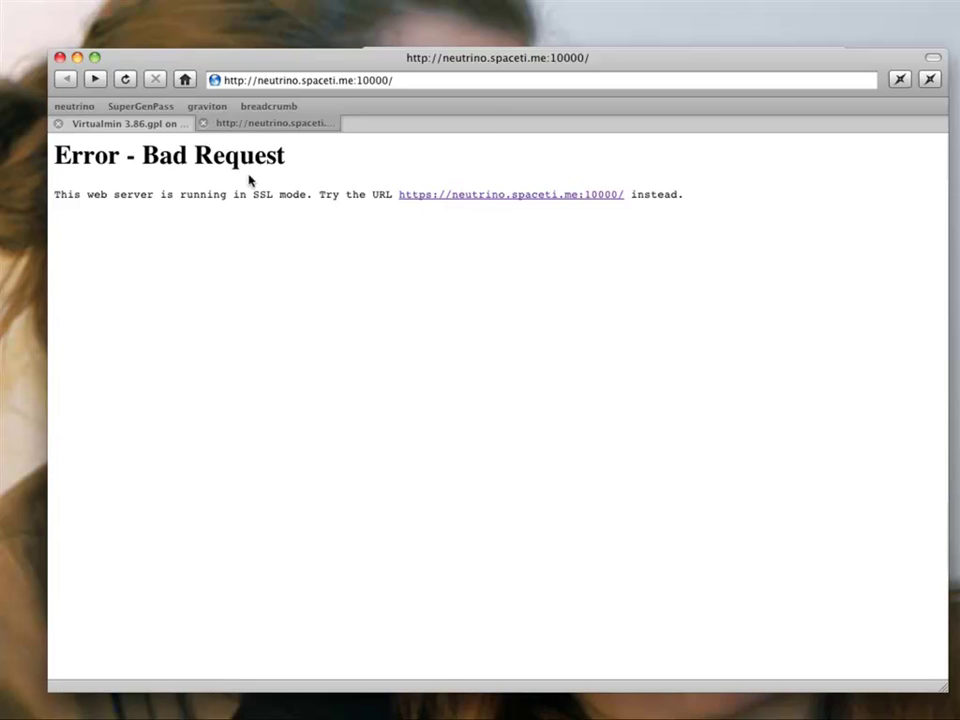
triple_click(277, 165)
click(349, 216)
click(441, 196)
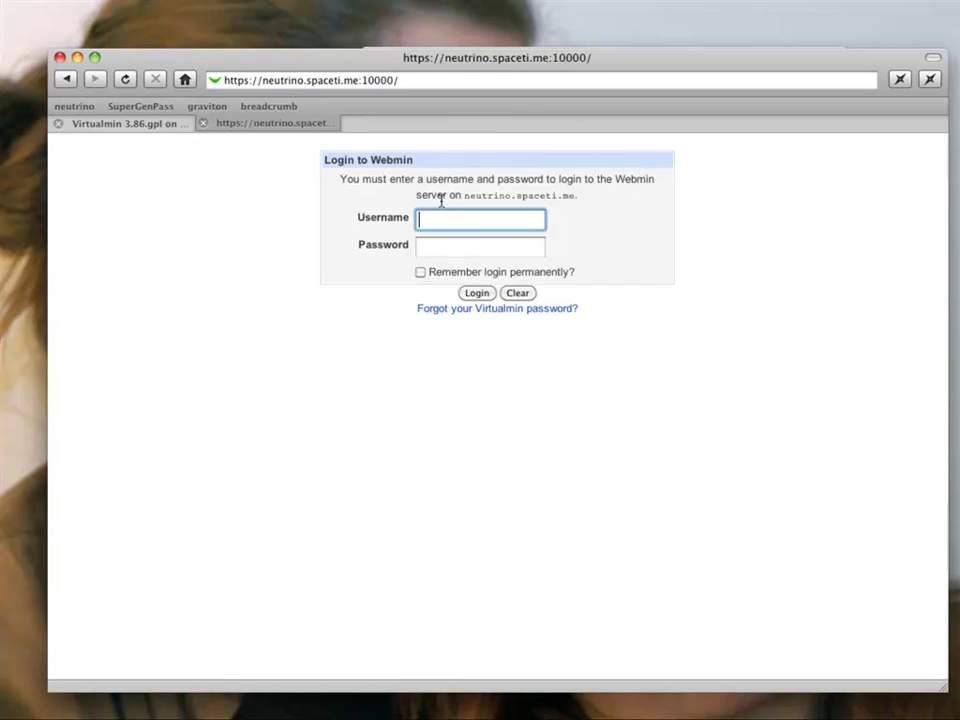
Log in to neutrino's Virtualmin with the account username and password
text(christo)
key(Tab)
text(********)
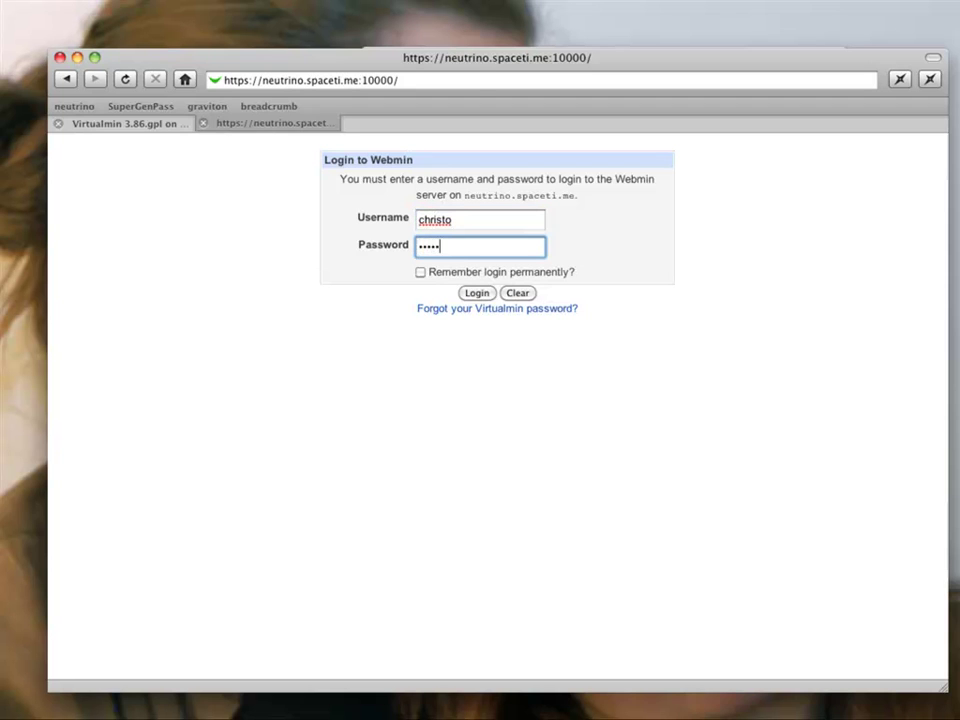
key(Return)
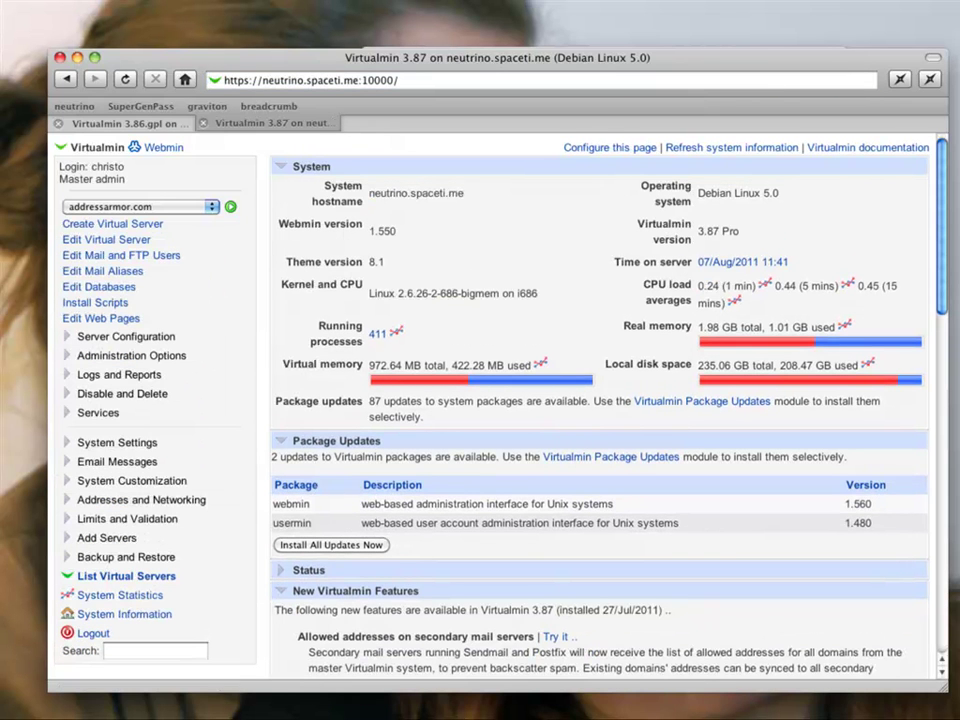
click(209, 207)
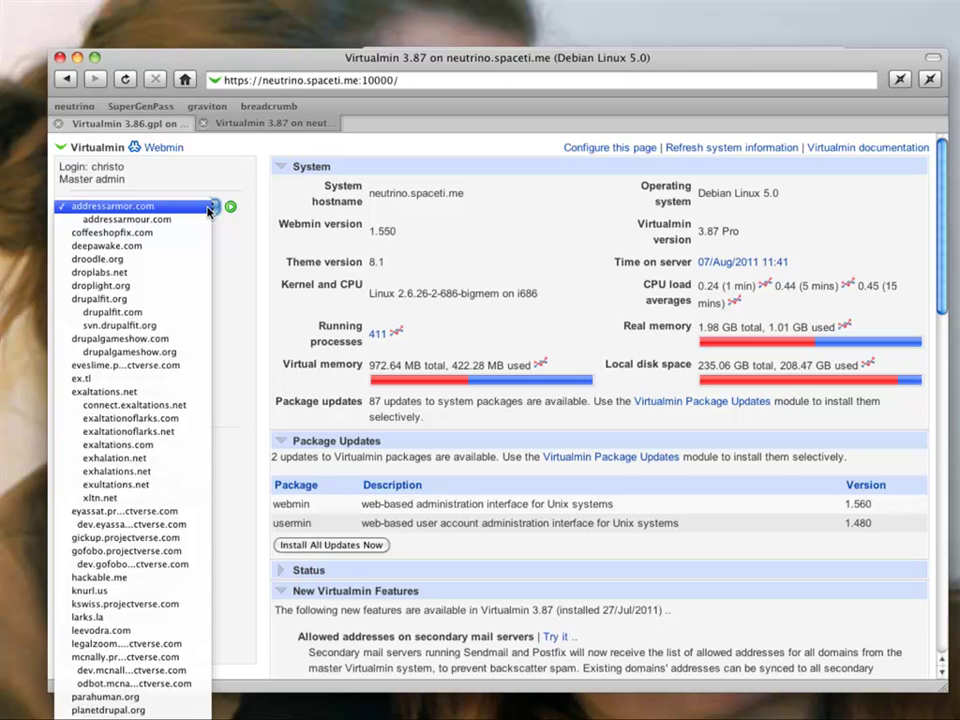
click(209, 208)
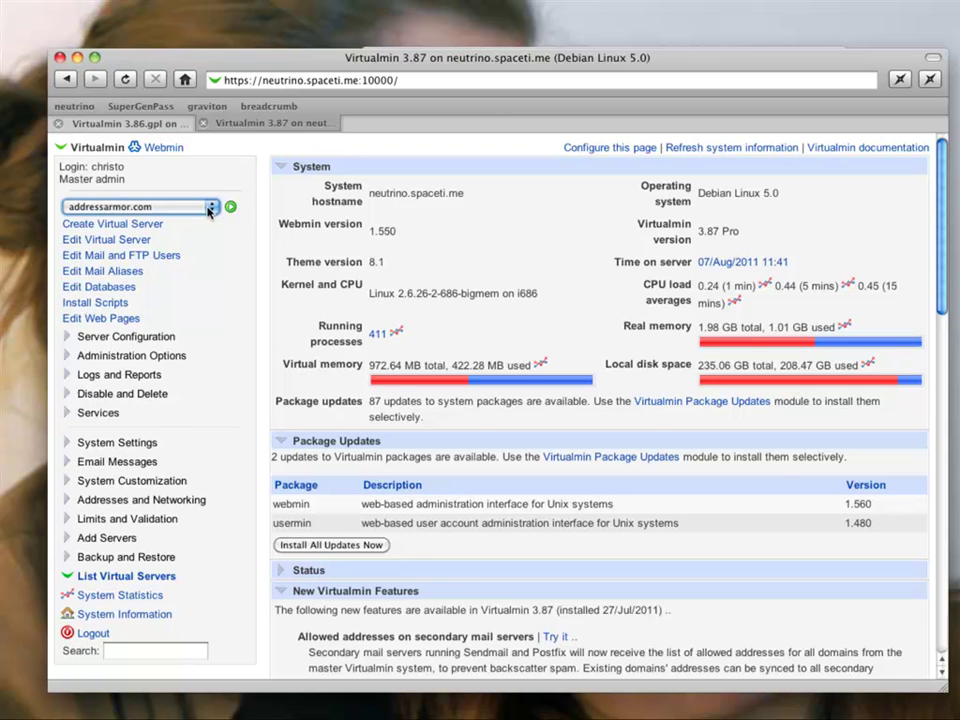
Back on the graviton tab, open Backup and Restore > Scheduled Backups, which is empty
click(140, 123)
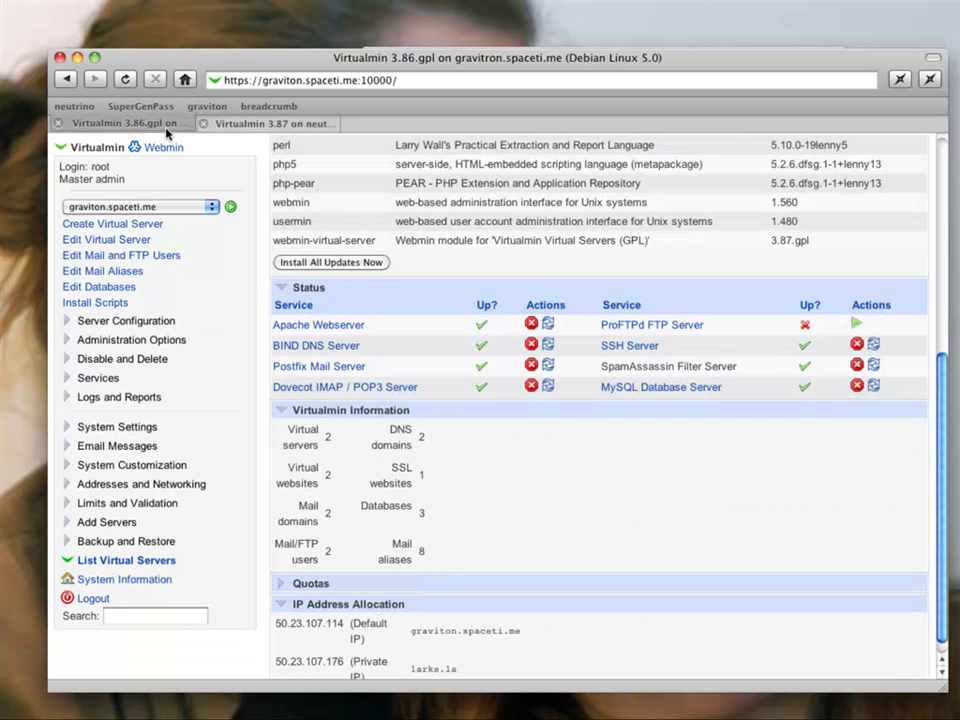
scroll(568, 279, up, 5)
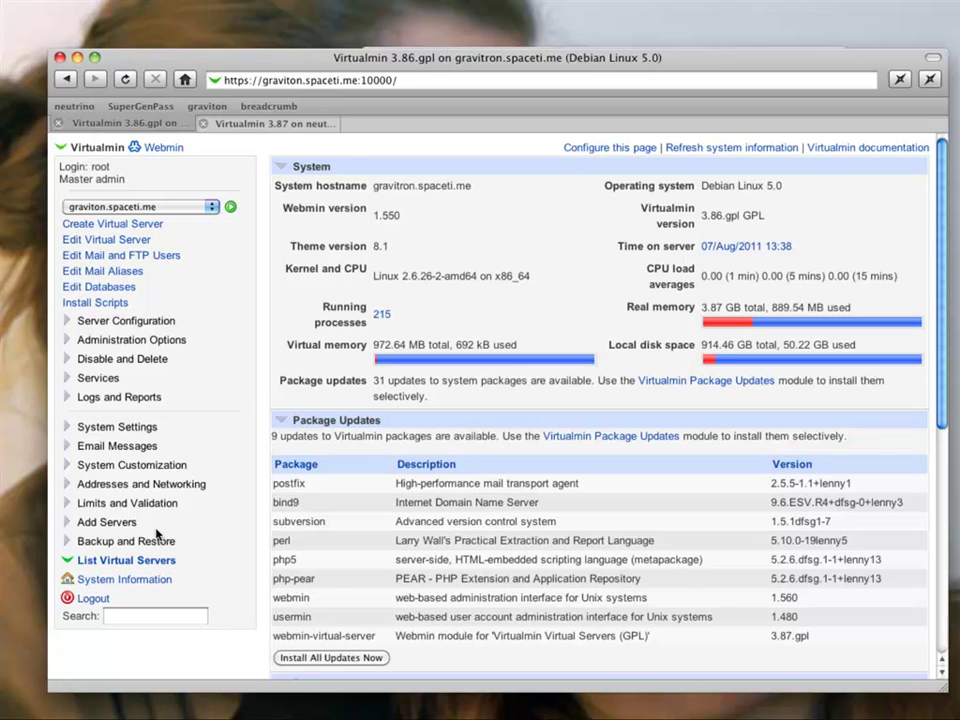
click(153, 541)
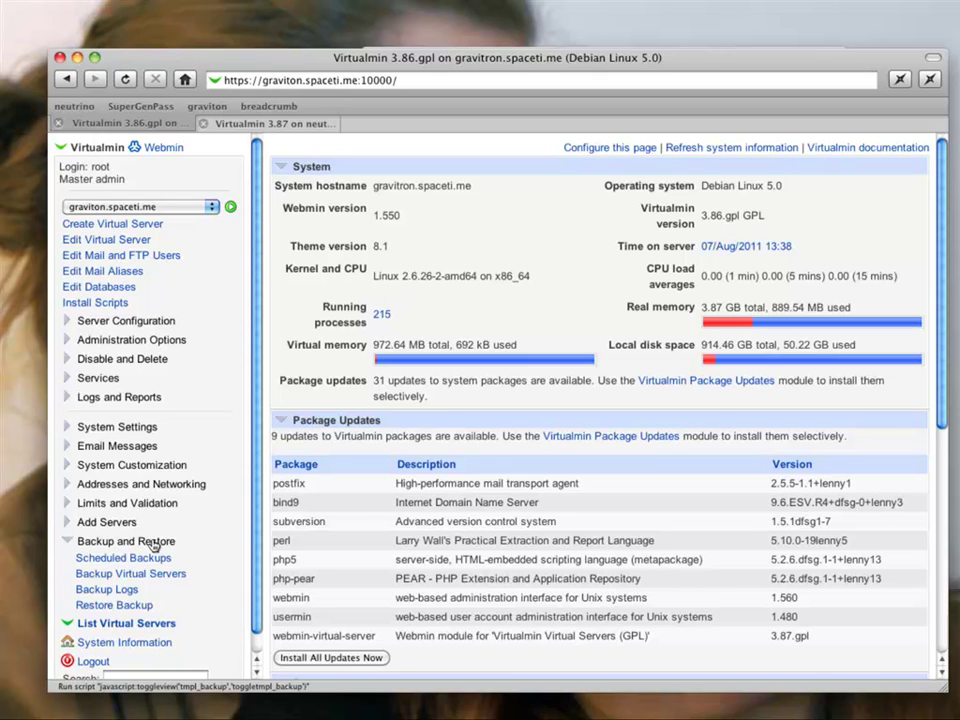
click(135, 557)
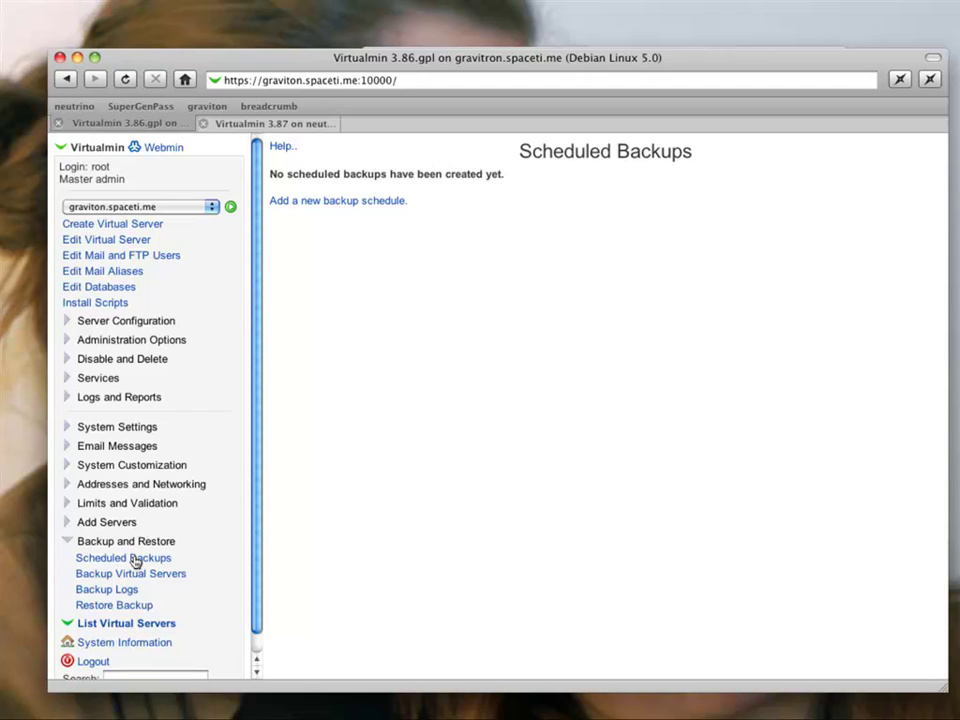
On musclebeach.ladrupal.org, open Scheduled Backups and the hourly mysql backup schedule
key(super+Tab)
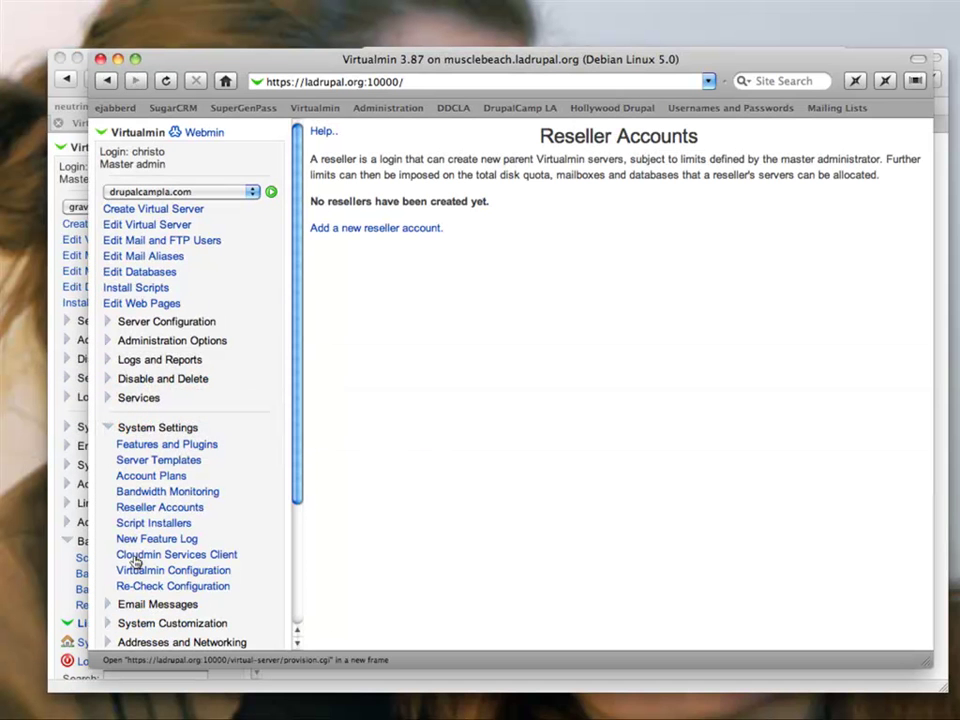
scroll(160, 604, down, 5)
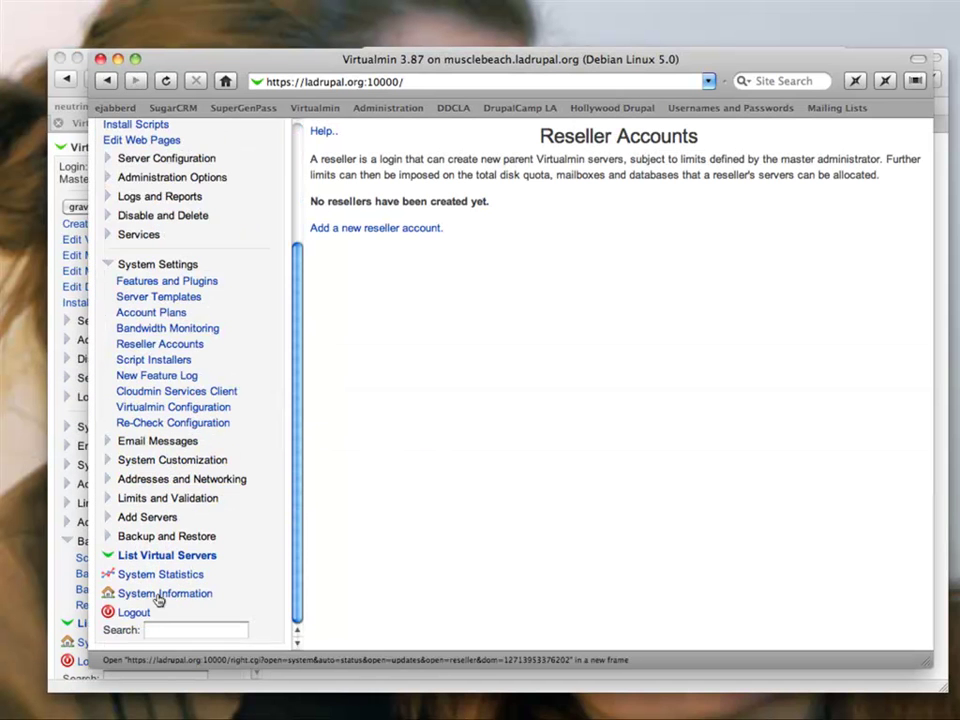
click(158, 542)
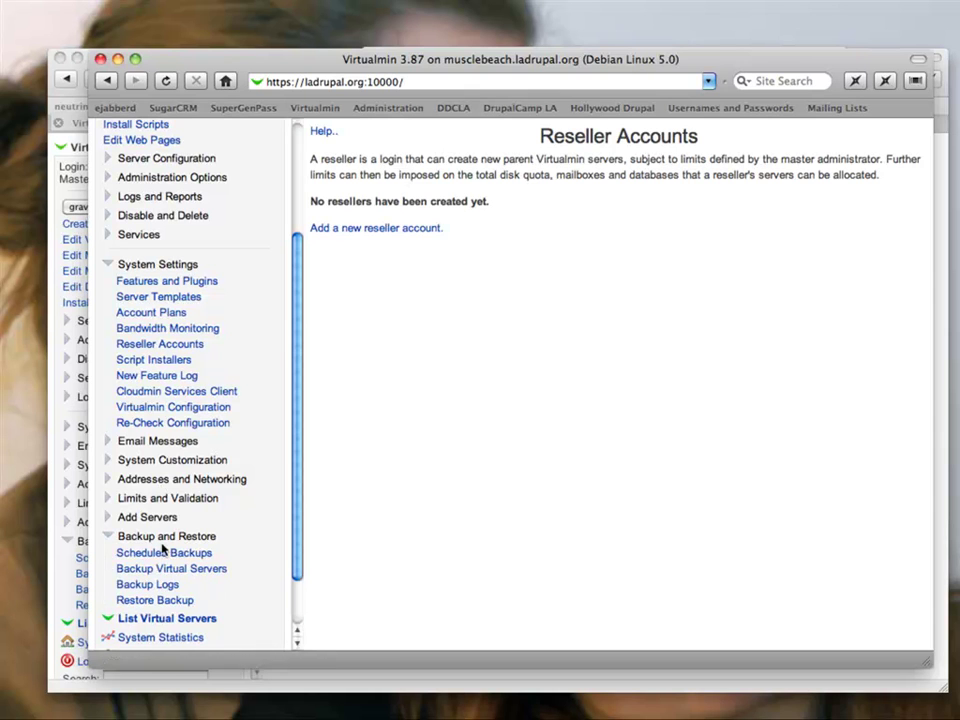
click(166, 553)
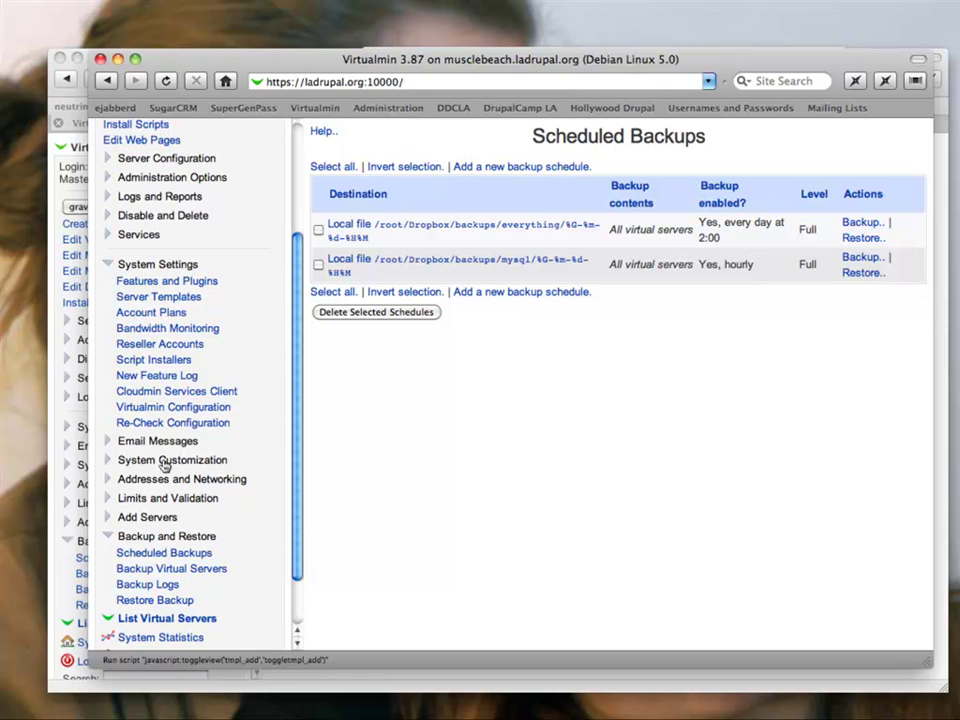
drag(257, 60, 222, 64)
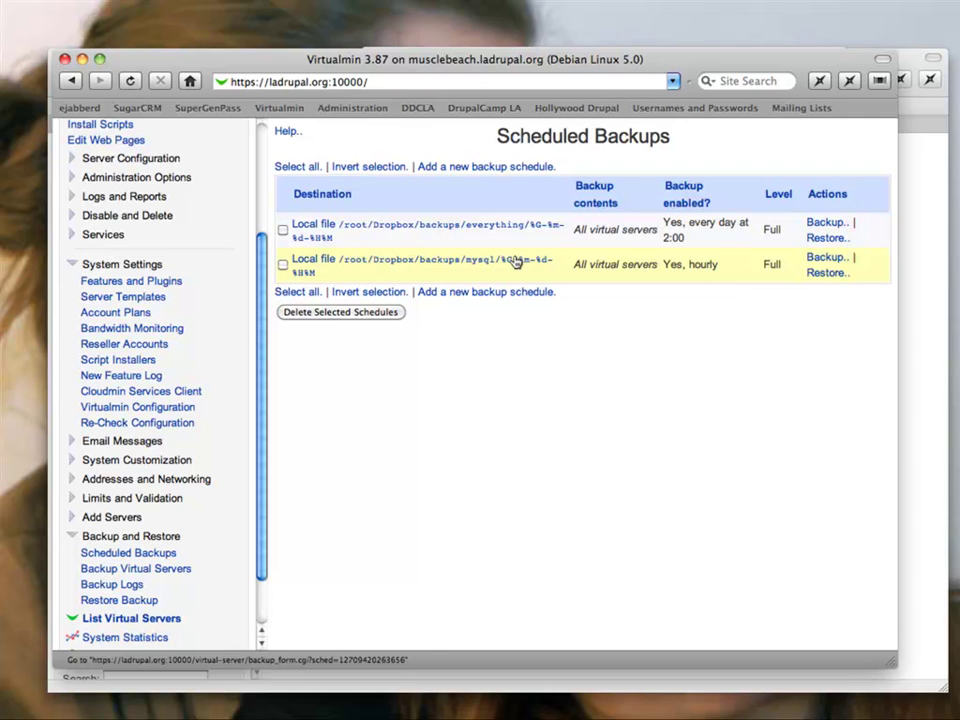
click(517, 262)
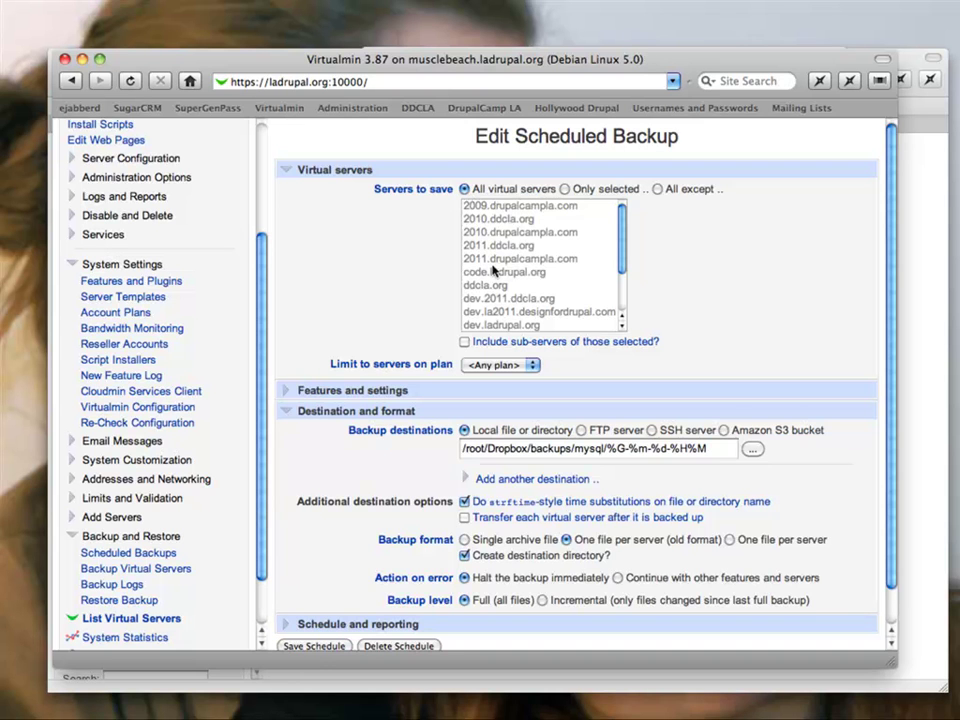
Expand Features and settings on the mysql schedule and review the excluded tmp entry
scroll(400, 340, down, 1)
click(352, 356)
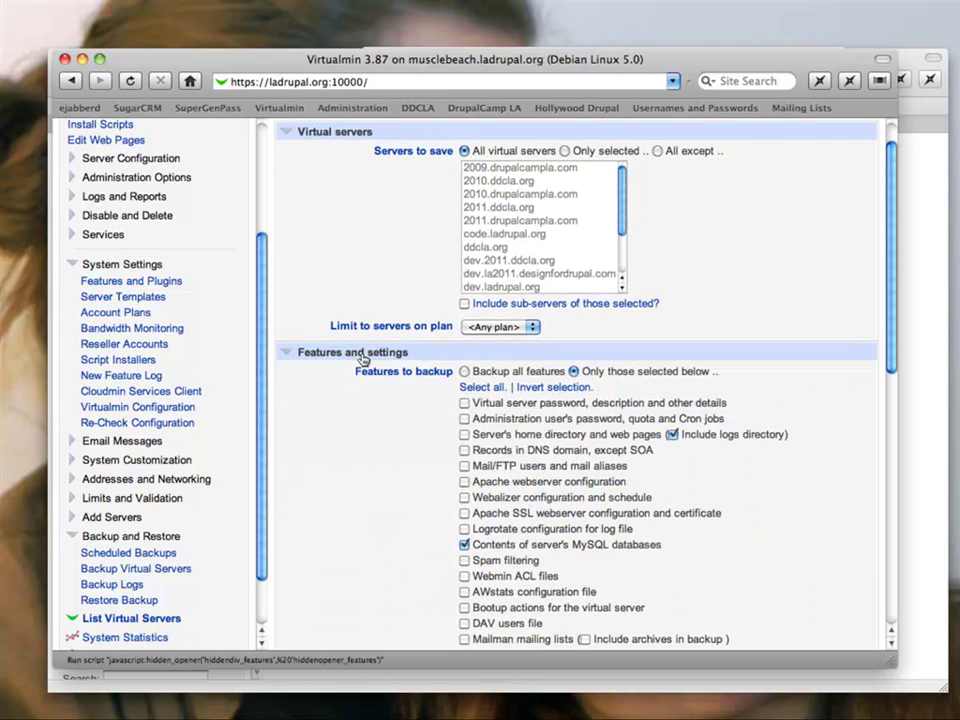
scroll(600, 370, down, 5)
scroll(600, 375, down, 2)
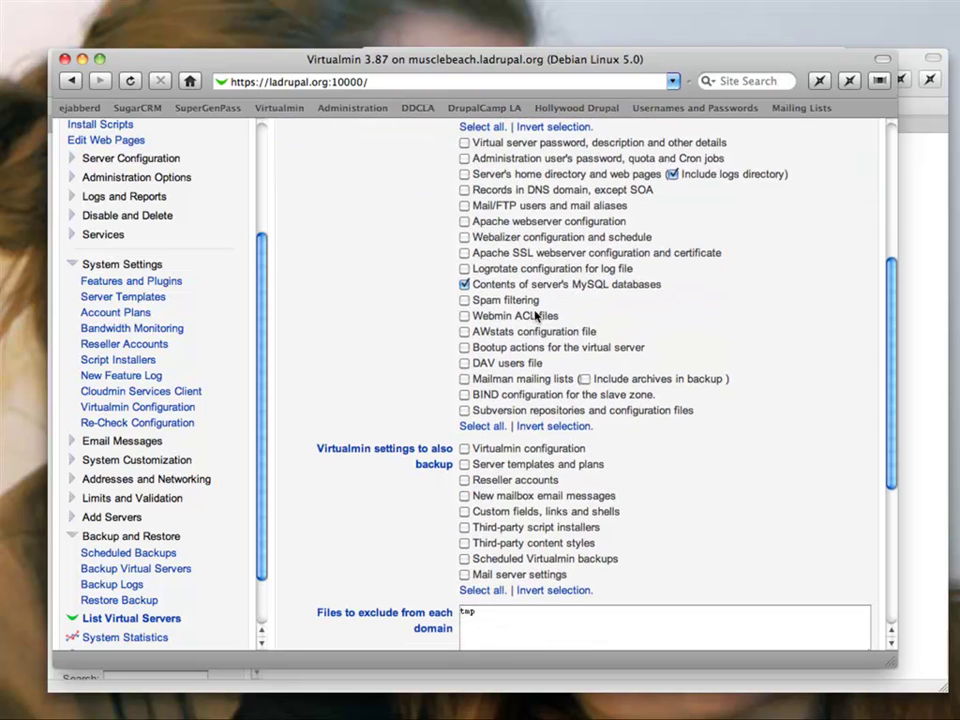
drag(467, 285, 660, 294)
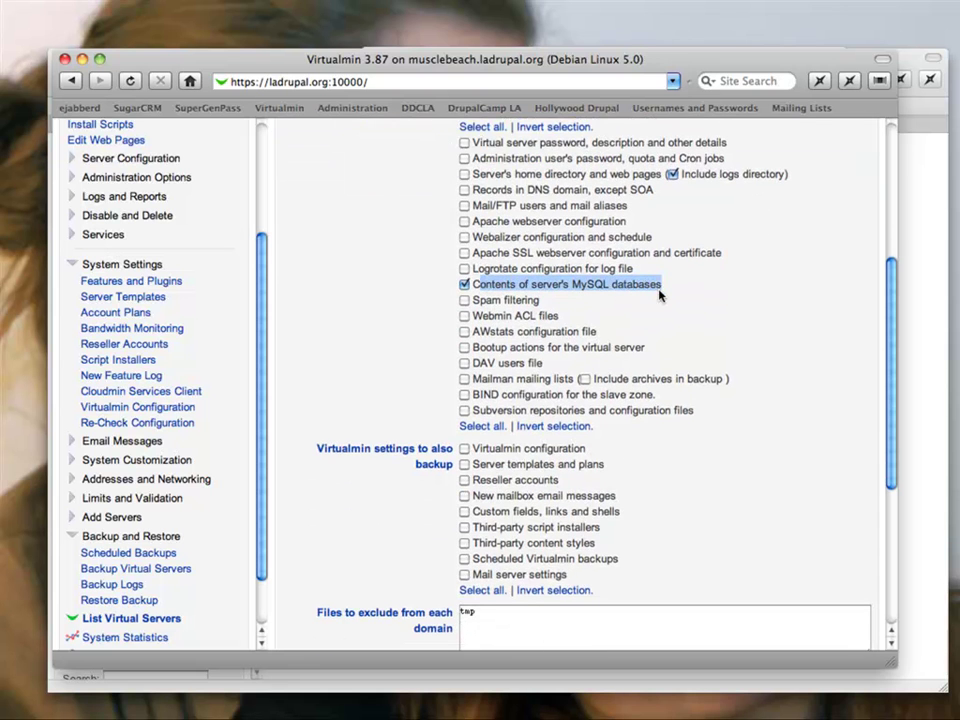
scroll(660, 294, down, 8)
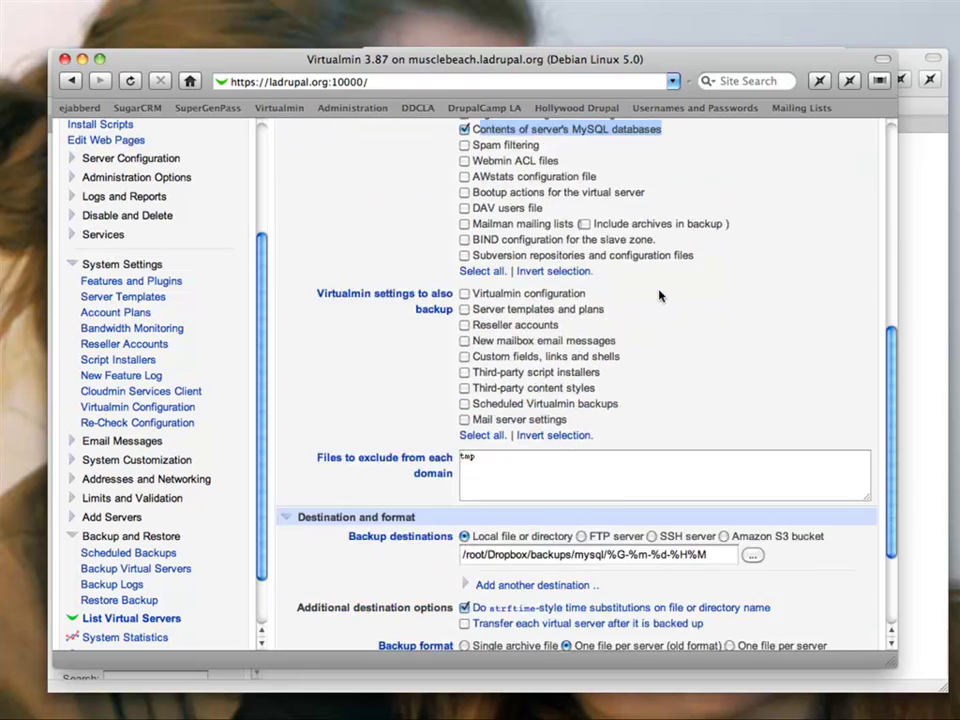
click(526, 338)
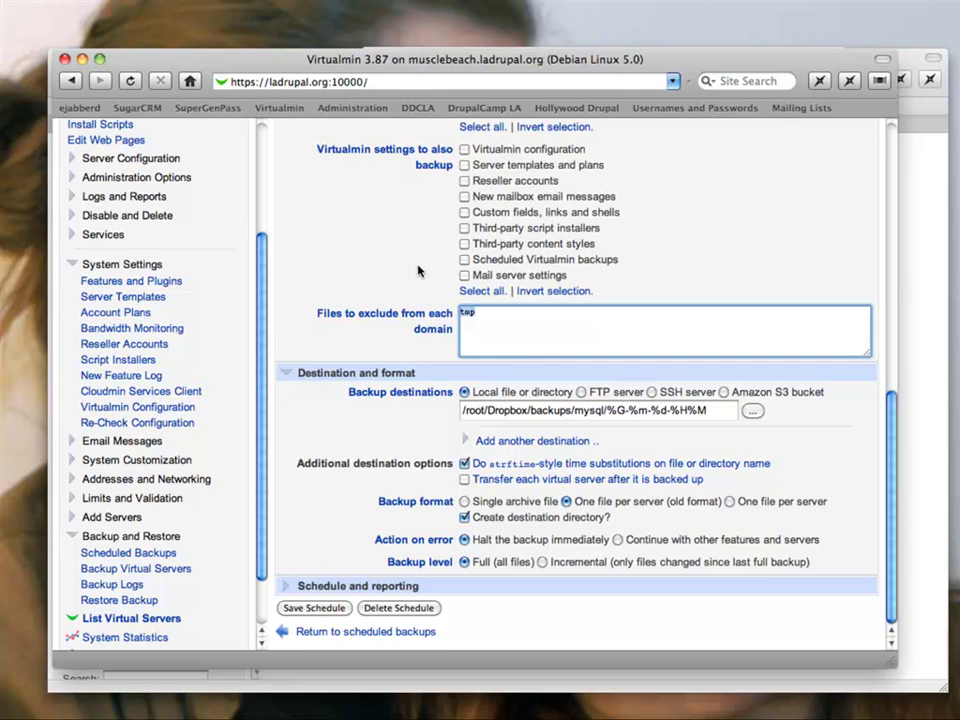
Examine the destination path /root/Dropbox/backups/mysql/%G-%m-%d-%H%M, including its Dropbox folder and date pattern
drag(462, 411, 746, 424)
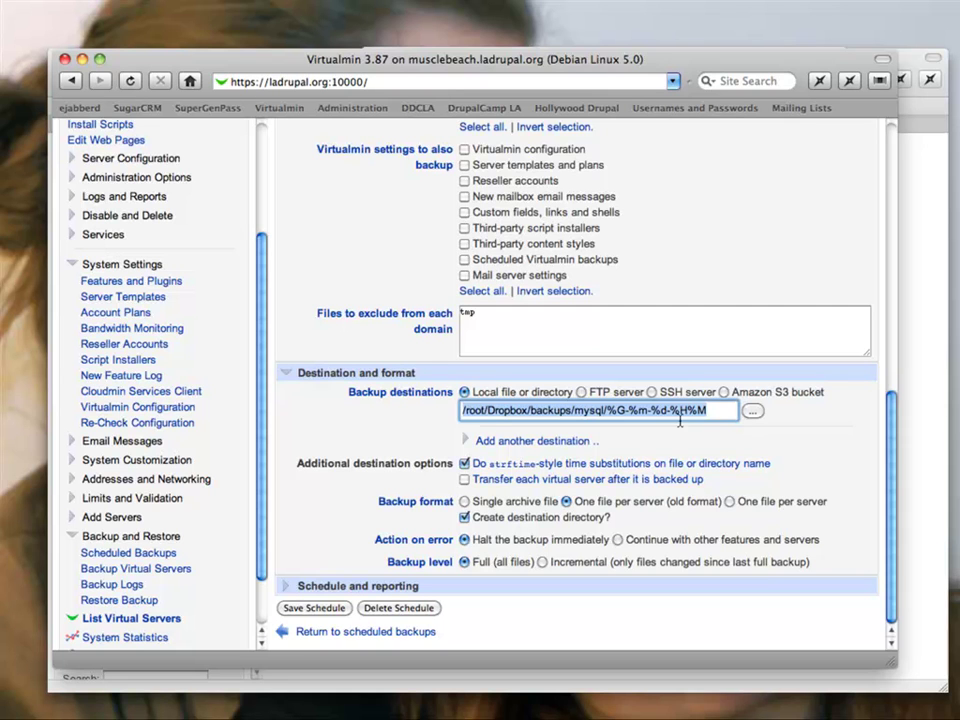
click(624, 416)
click(604, 416)
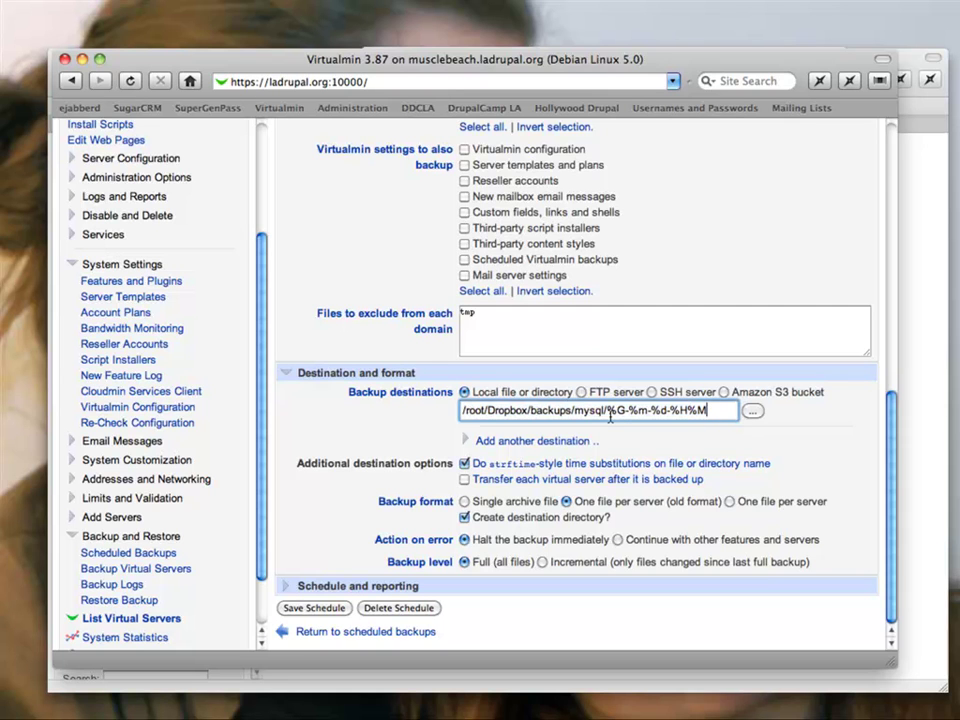
double_click(508, 418)
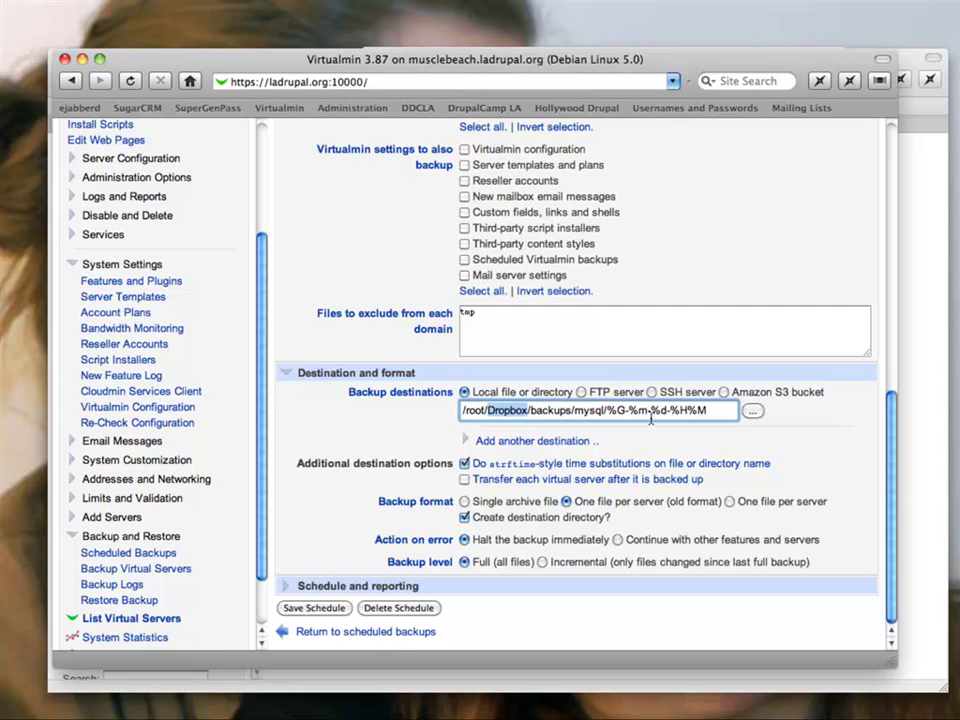
drag(607, 411, 713, 420)
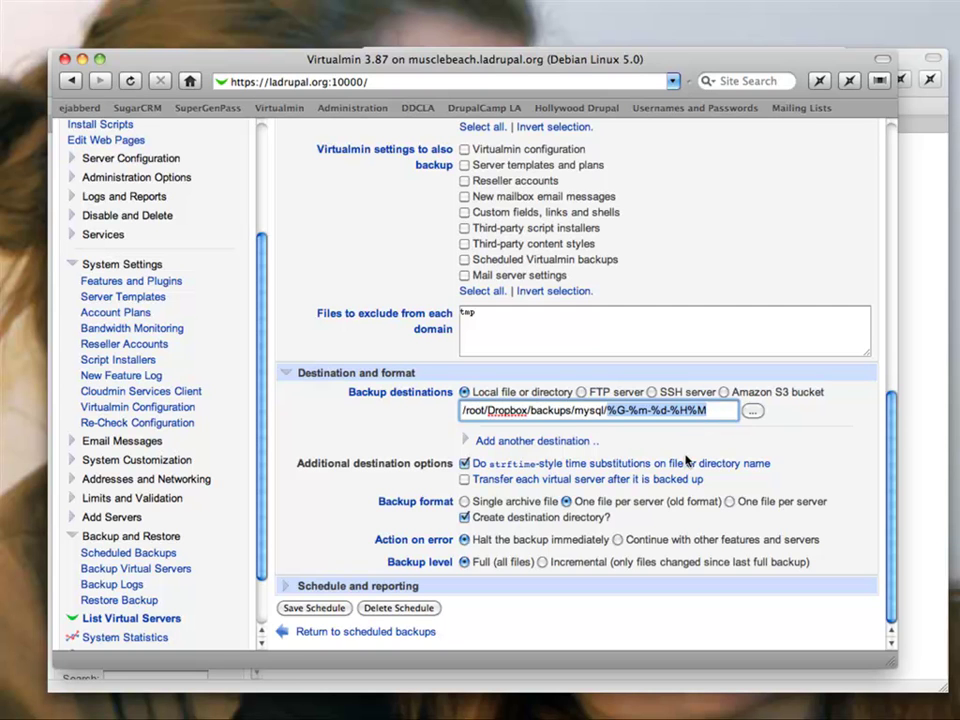
Review Schedule and reporting: e-mail only on failure, the report address, and the simple hourly schedule
click(392, 585)
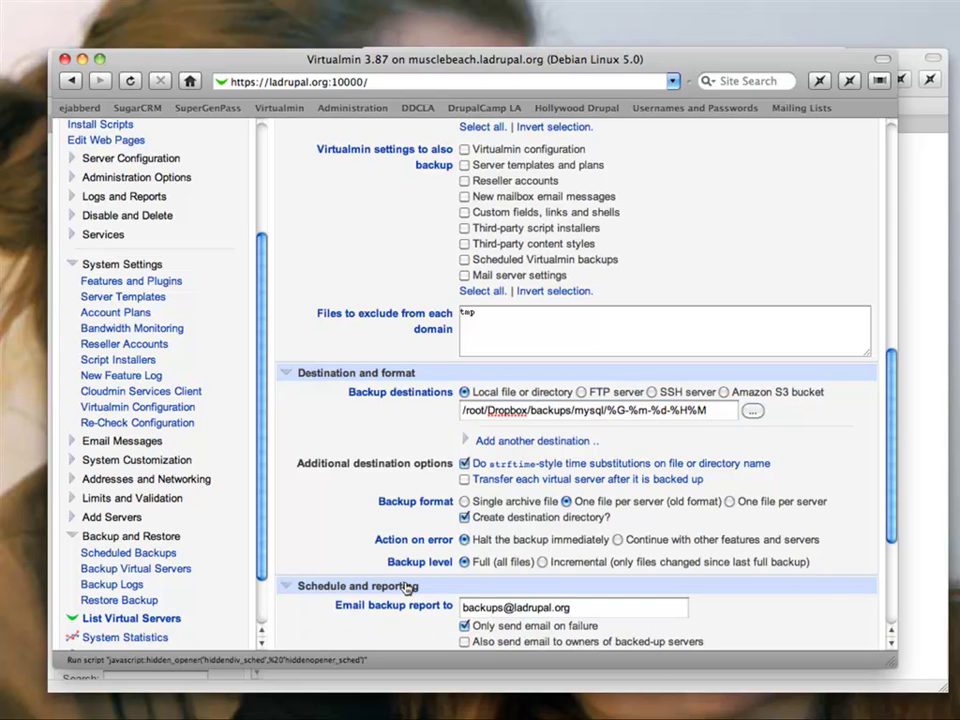
scroll(406, 588, down, 4)
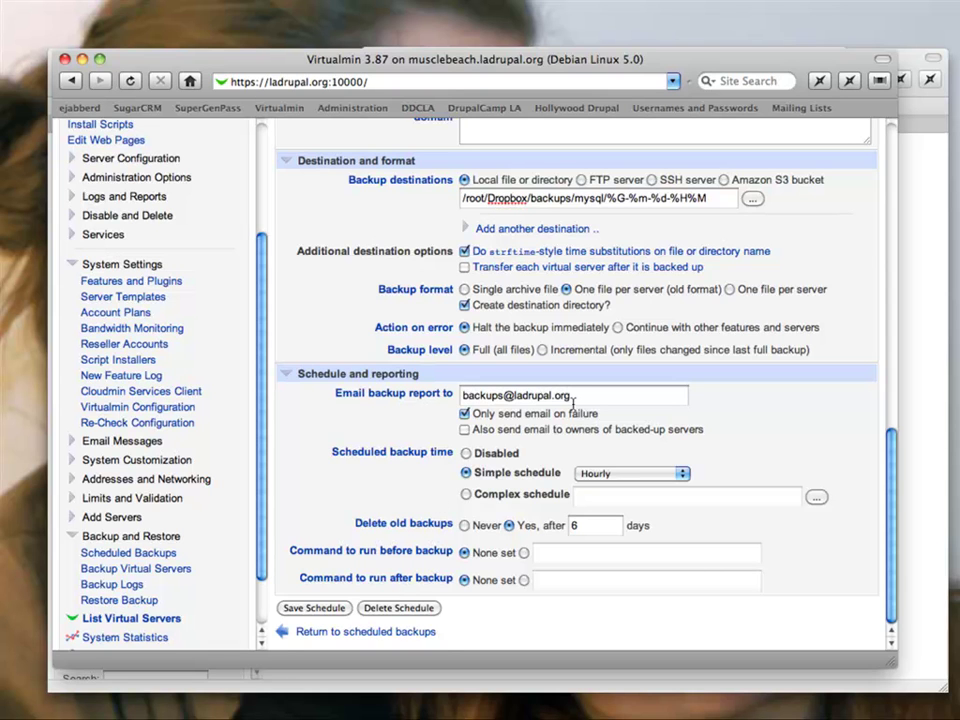
drag(599, 413, 476, 420)
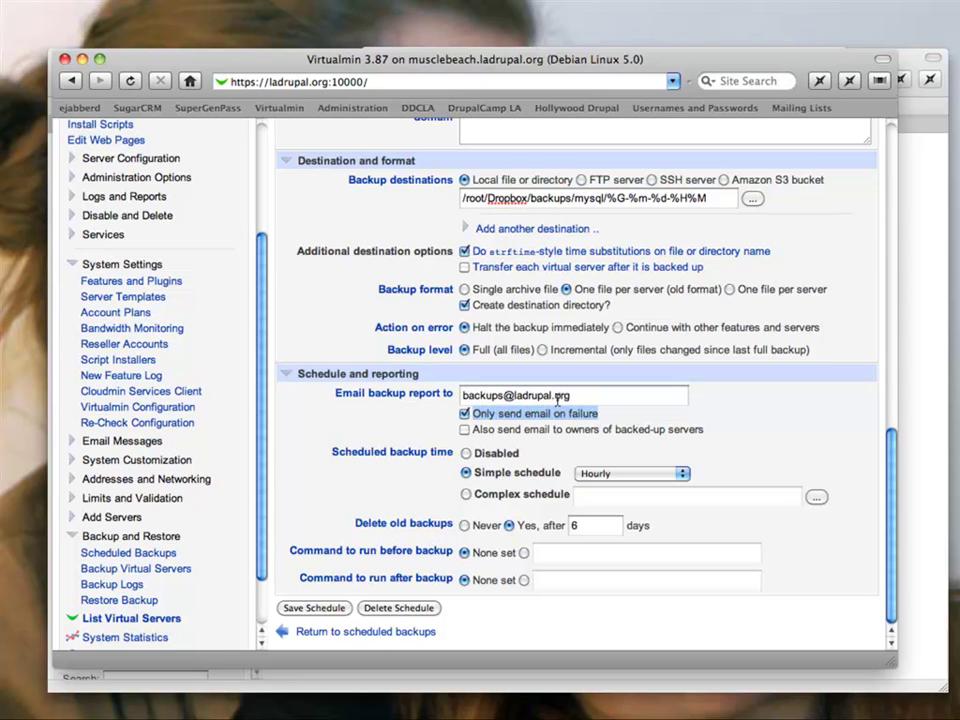
drag(587, 398, 455, 396)
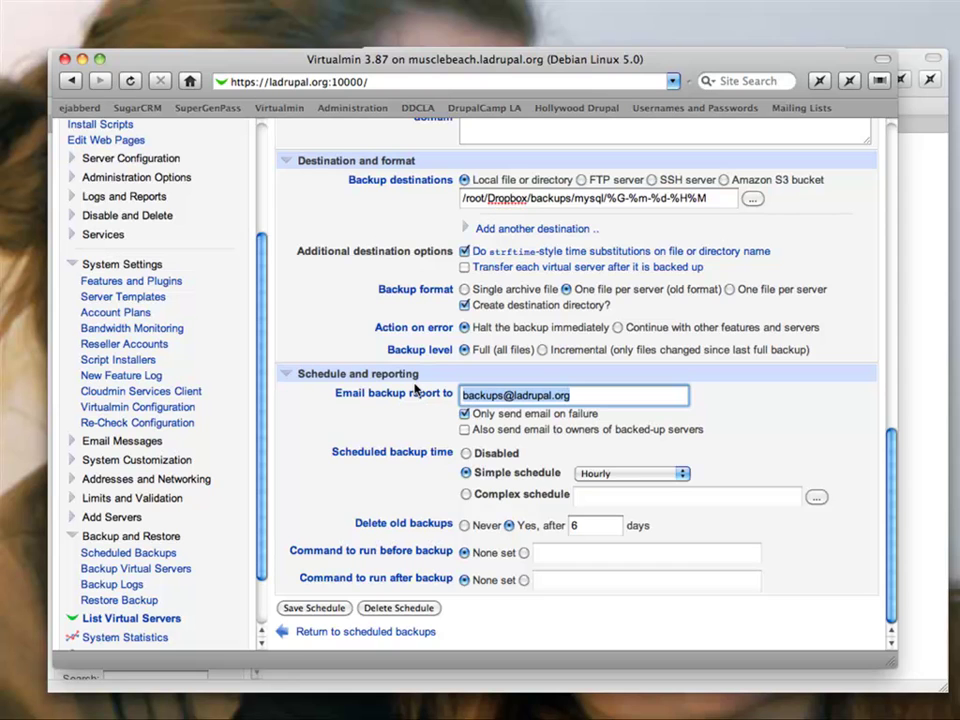
drag(492, 476, 558, 474)
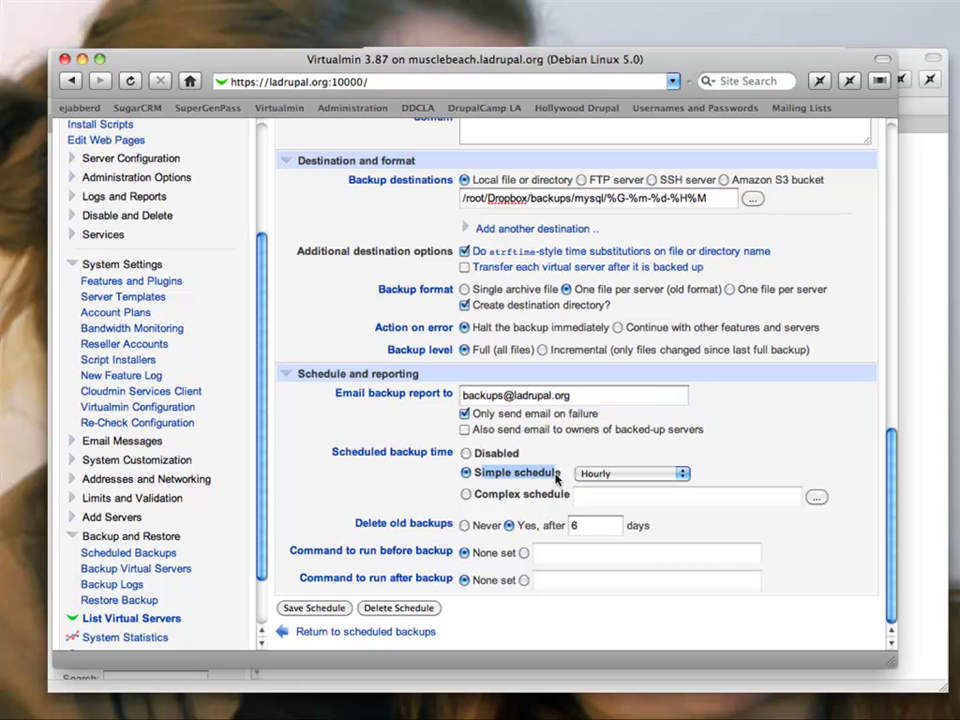
Change old-backup retention from 6 to 14 days and save the schedule
double_click(591, 525)
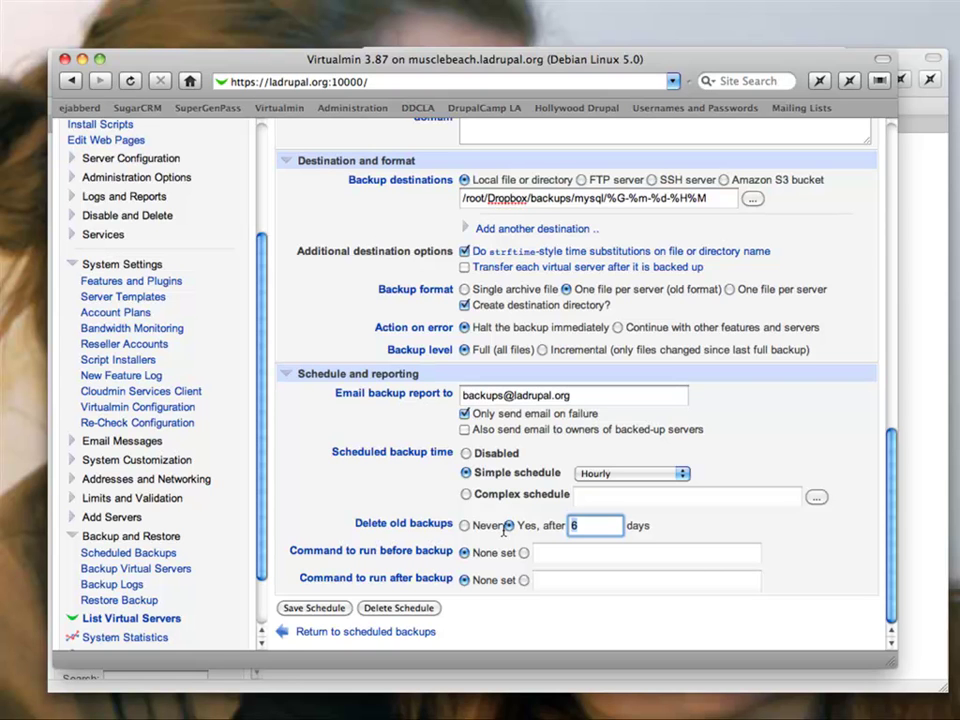
text(14)
click(318, 608)
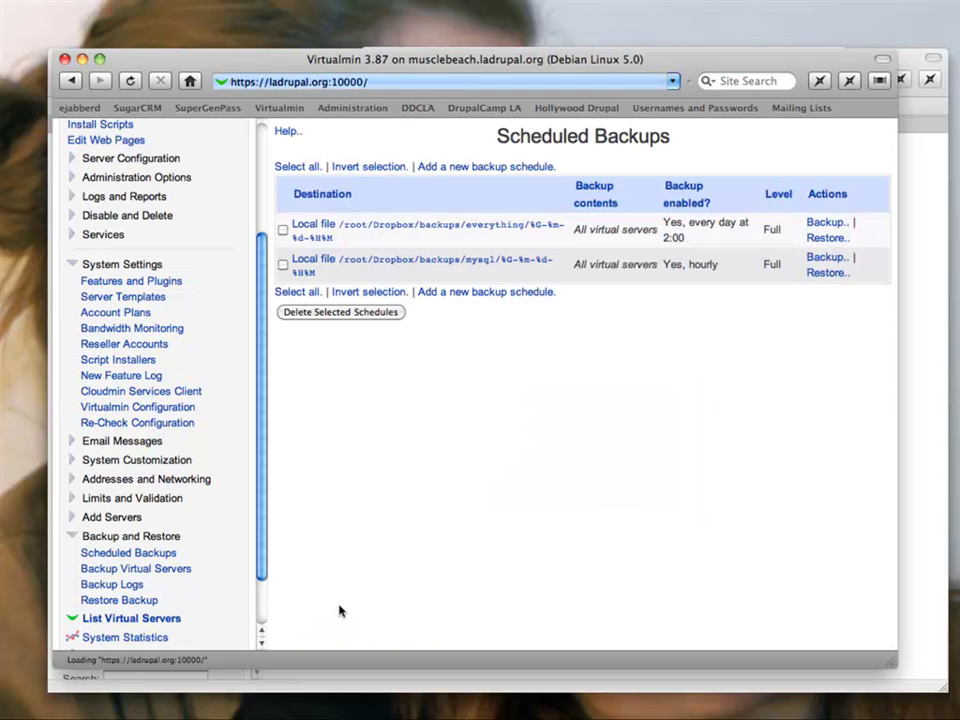
triple_click(310, 265)
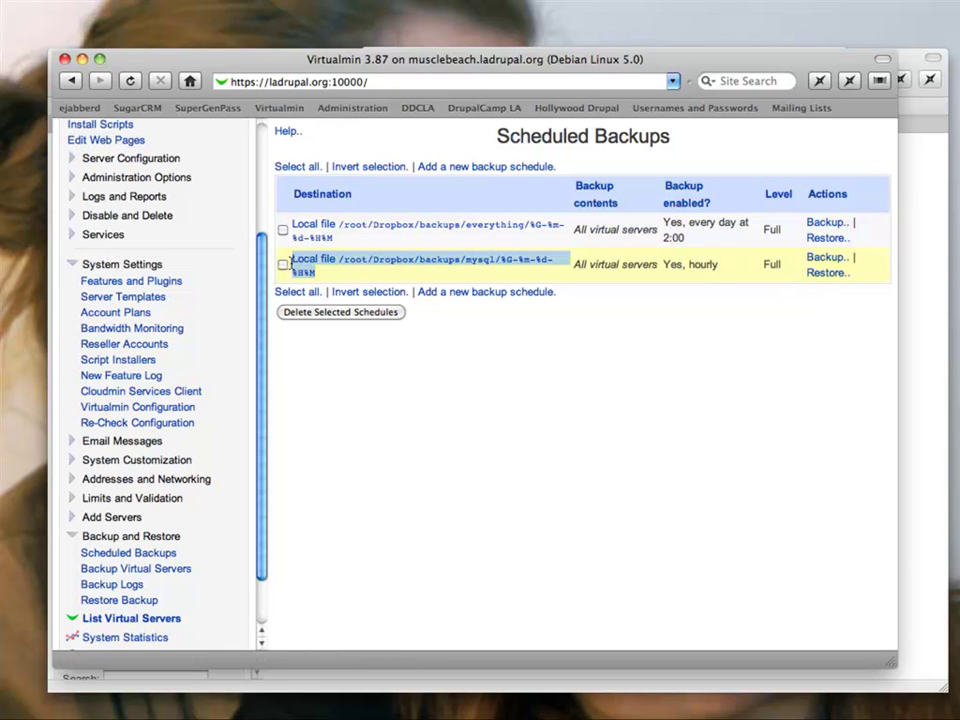
click(484, 272)
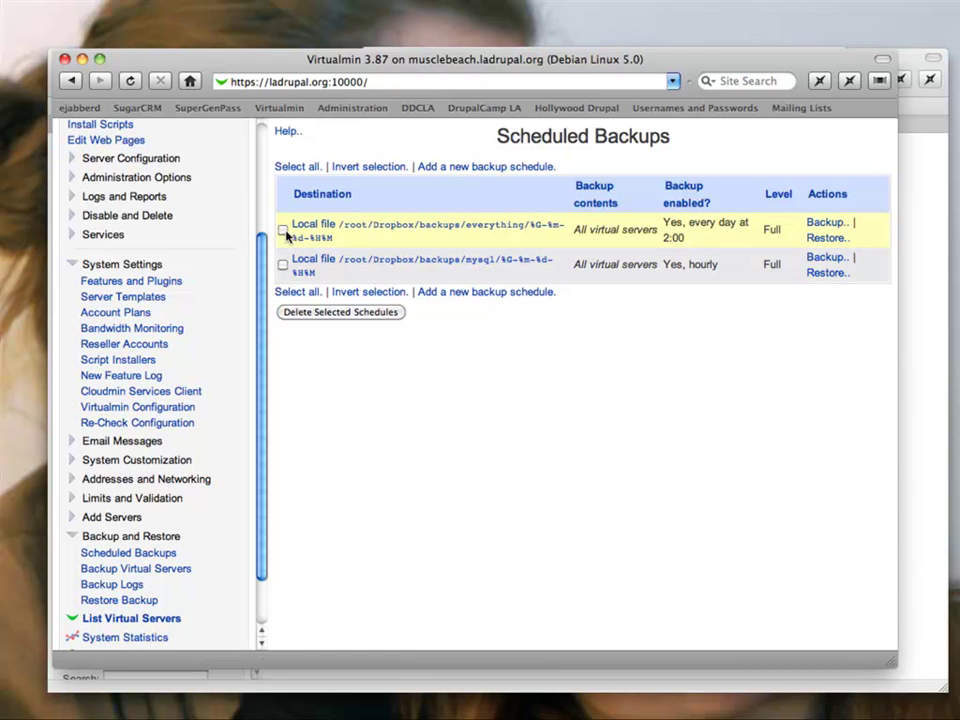
click(286, 234)
click(283, 265)
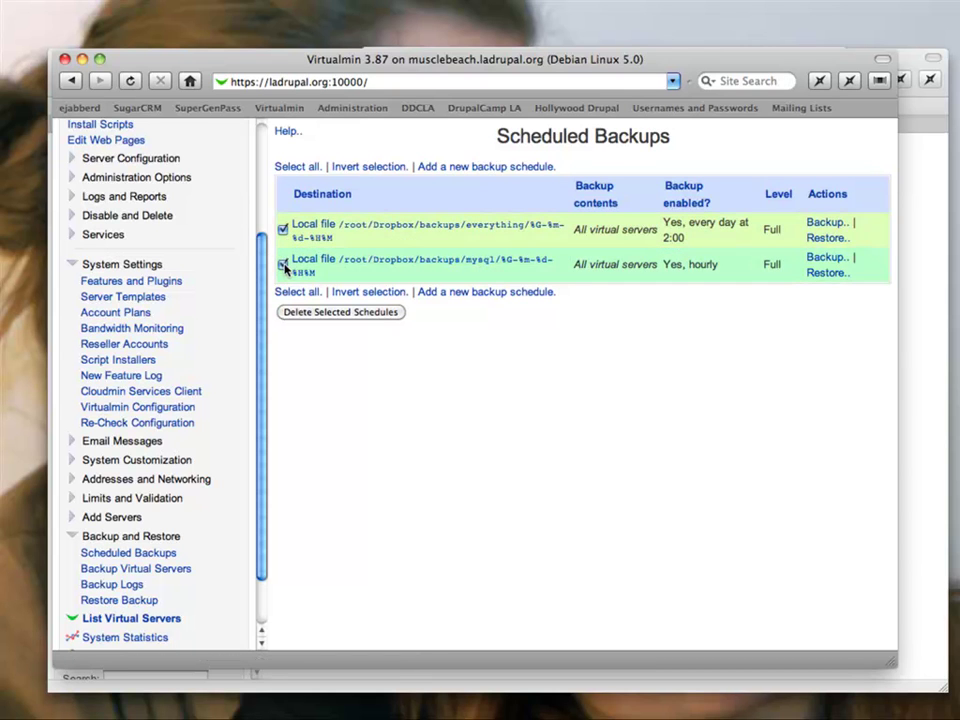
click(295, 312)
click(282, 265)
click(284, 230)
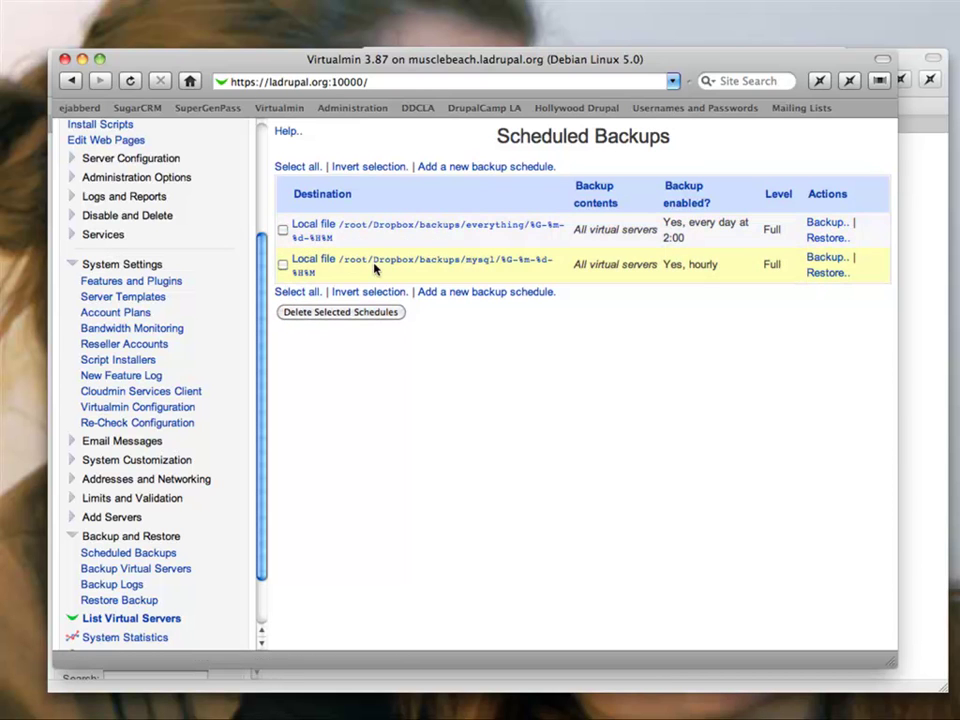
click(374, 260)
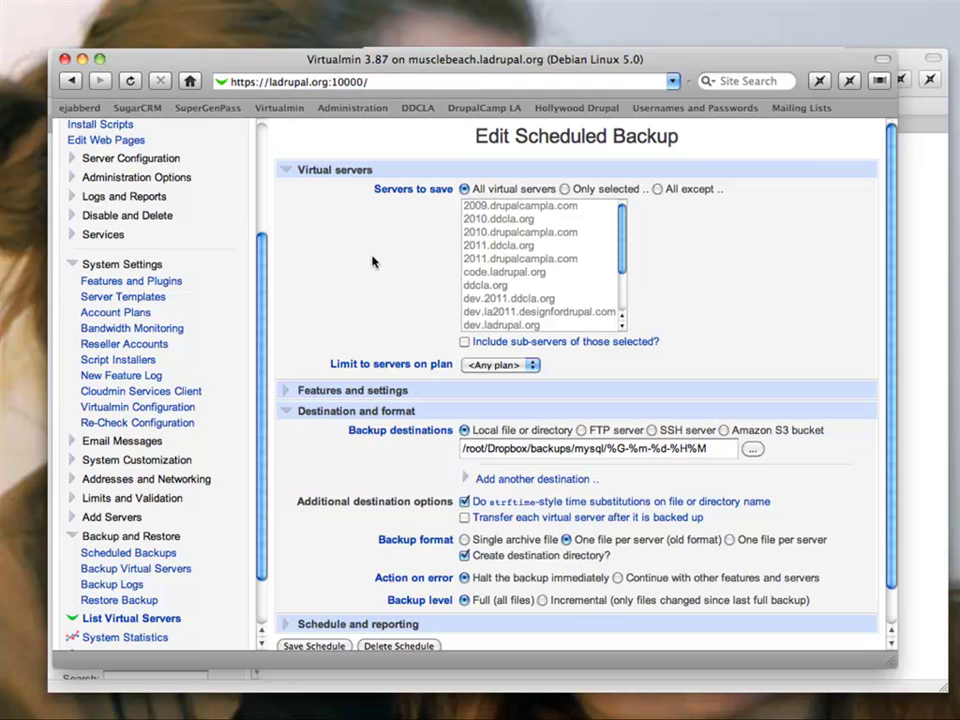
click(128, 552)
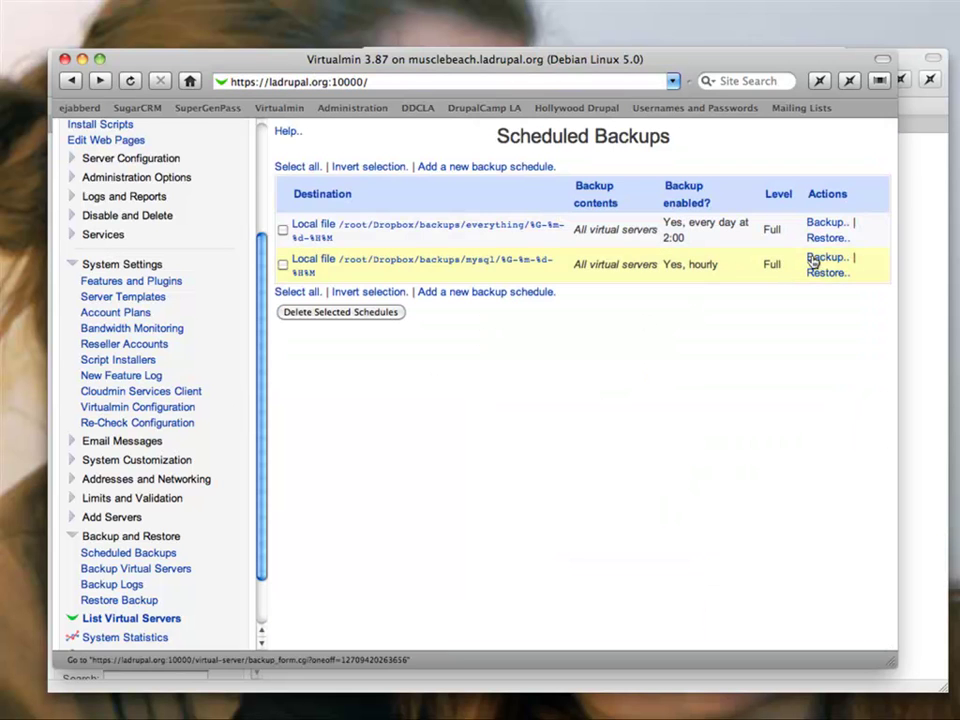
Start an immediate Backup Now run of the mysql schedule
click(824, 257)
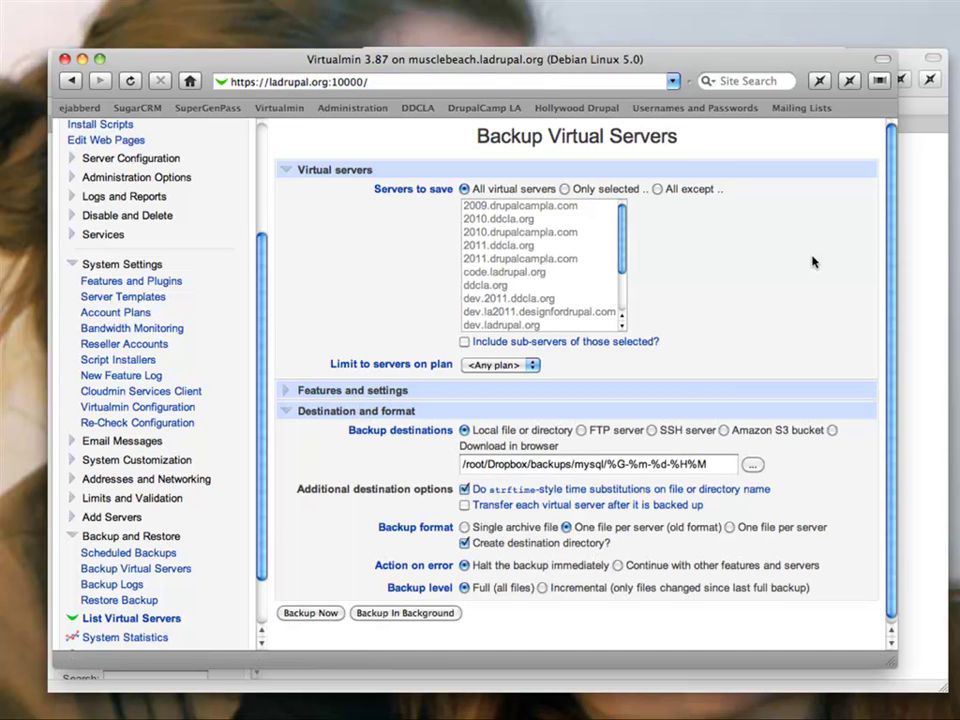
scroll(813, 262, down, 1)
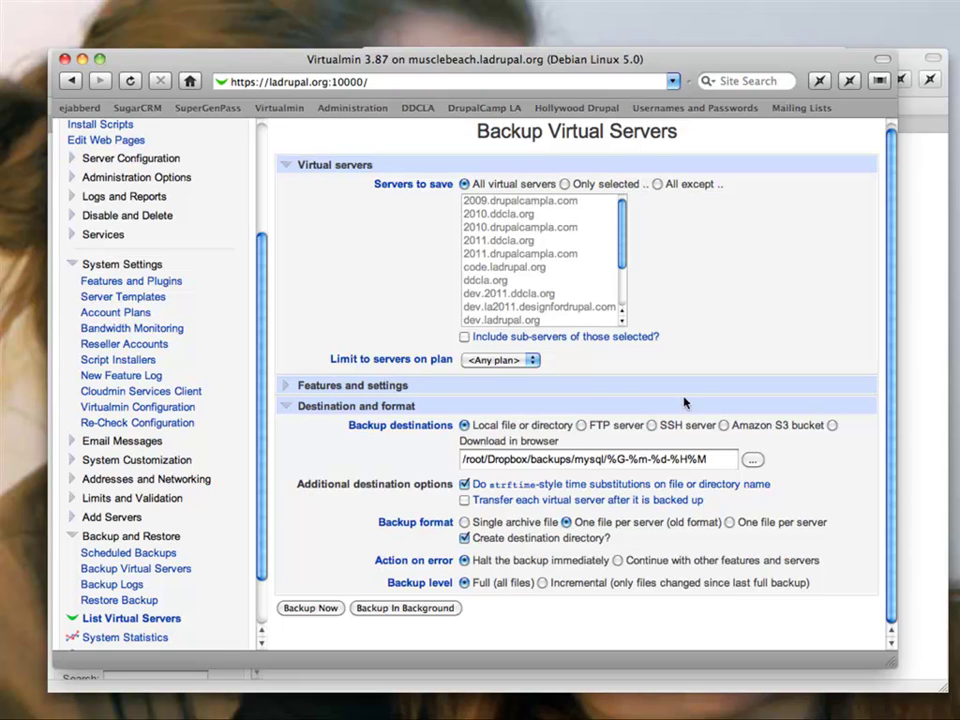
click(324, 612)
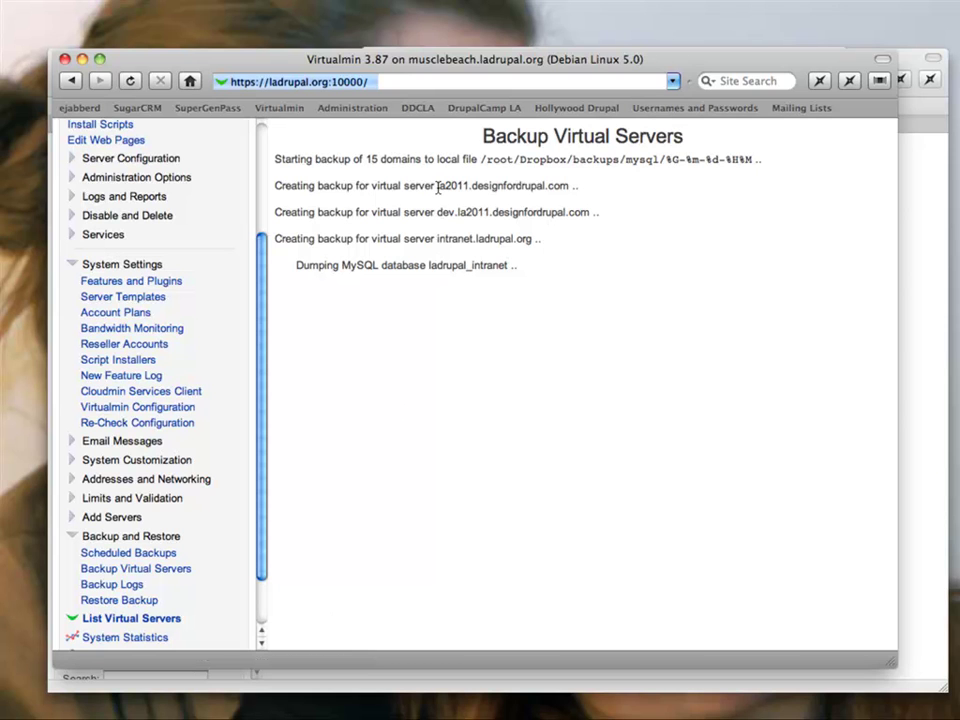
Follow the backup through each domain to its final 100.24 MB total
drag(437, 186, 569, 190)
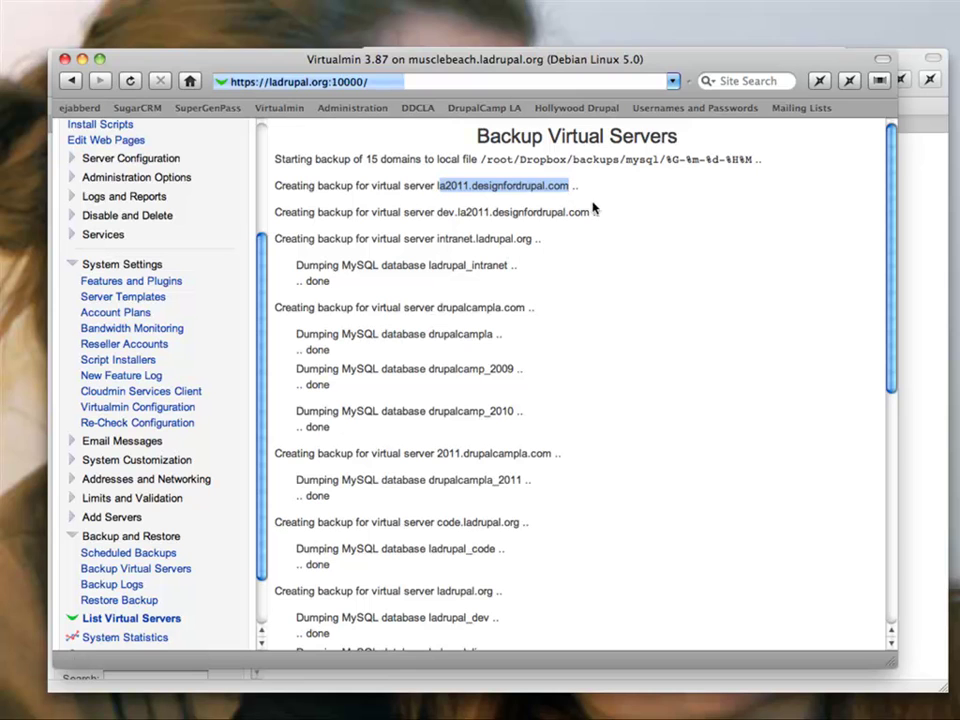
drag(590, 212, 435, 185)
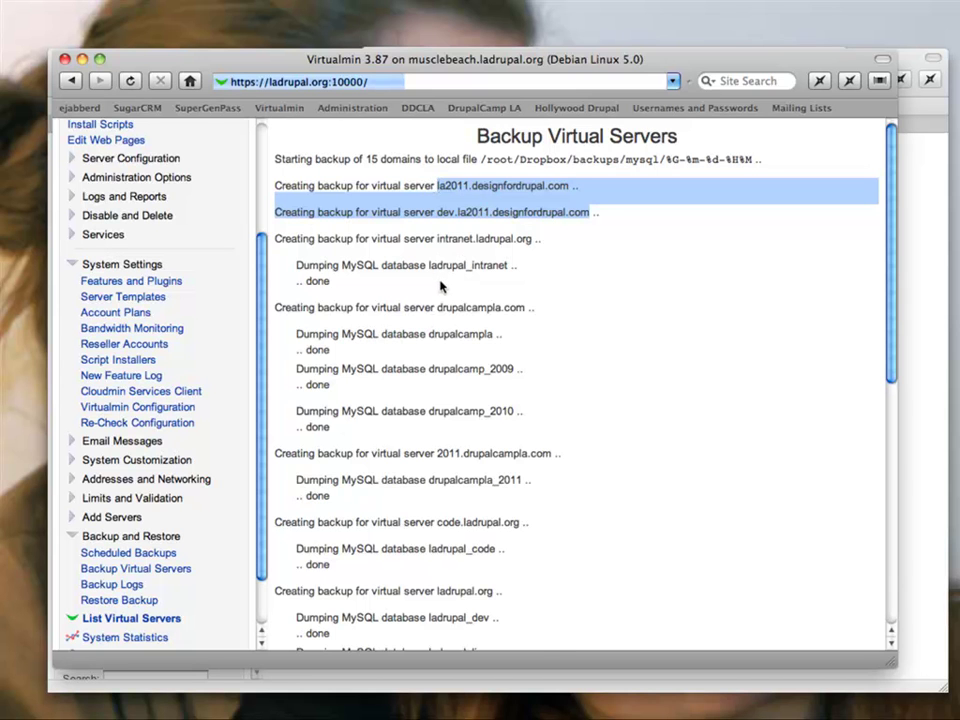
scroll(440, 284, down, 10)
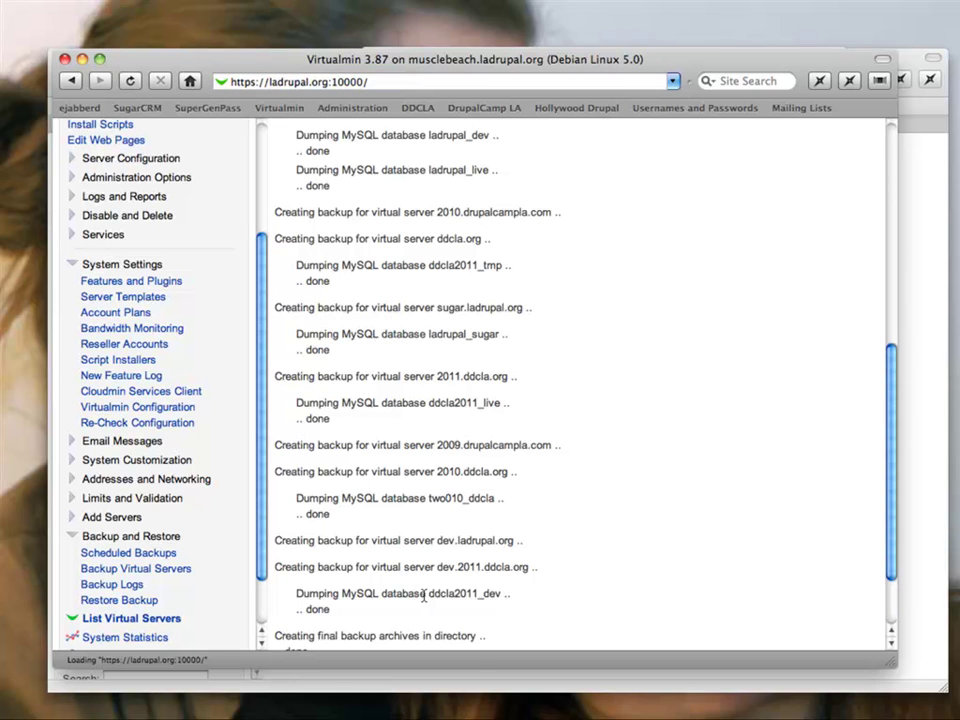
scroll(418, 599, down, 3)
drag(449, 605, 557, 609)
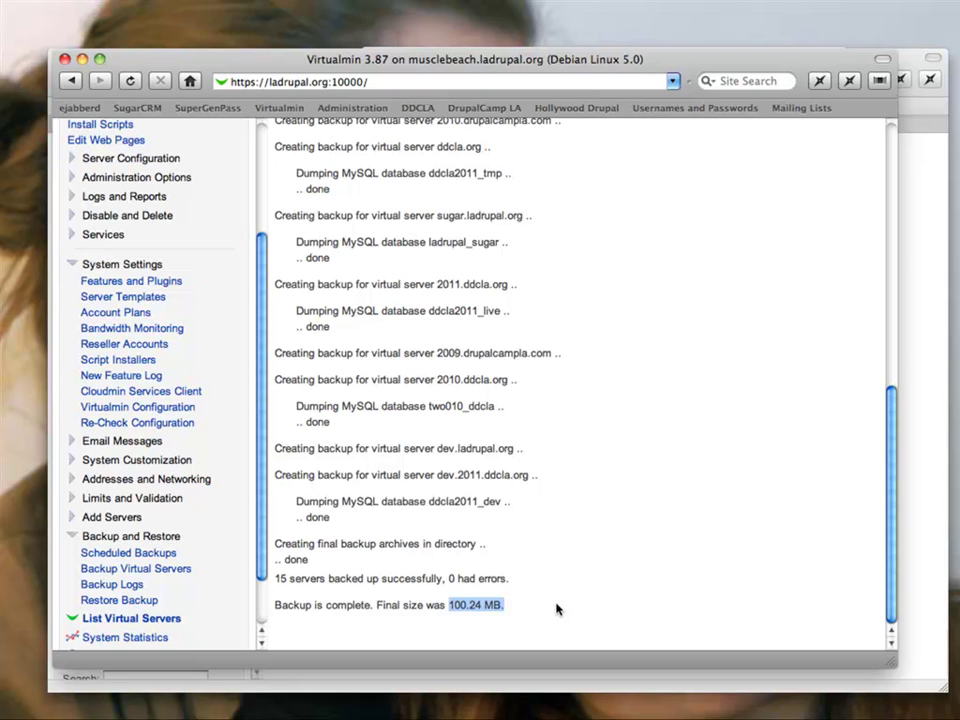
click(557, 608)
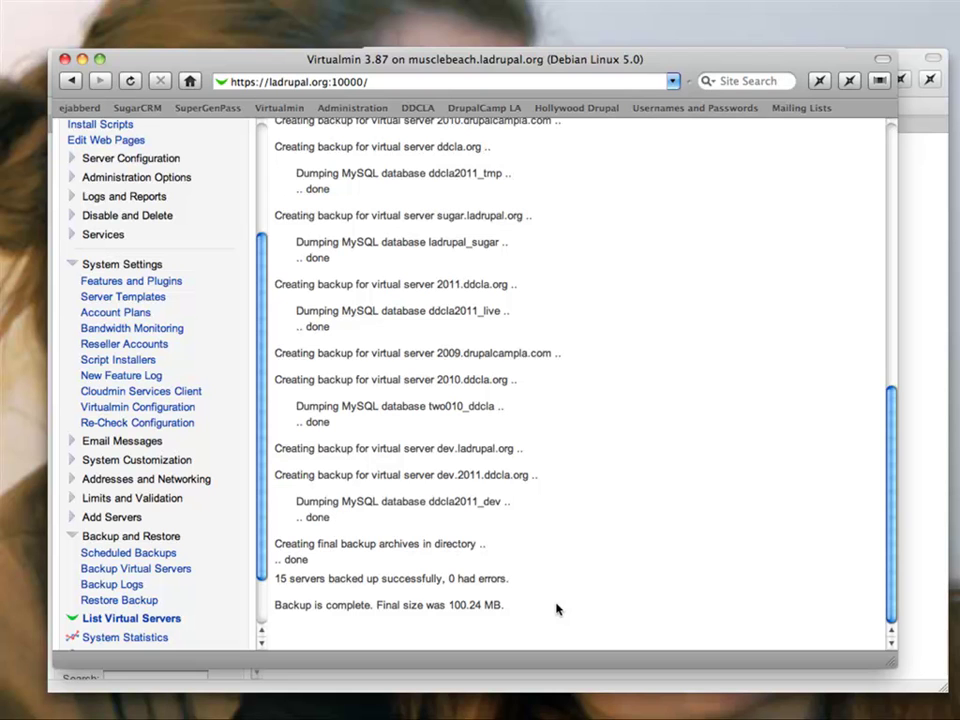
click(120, 556)
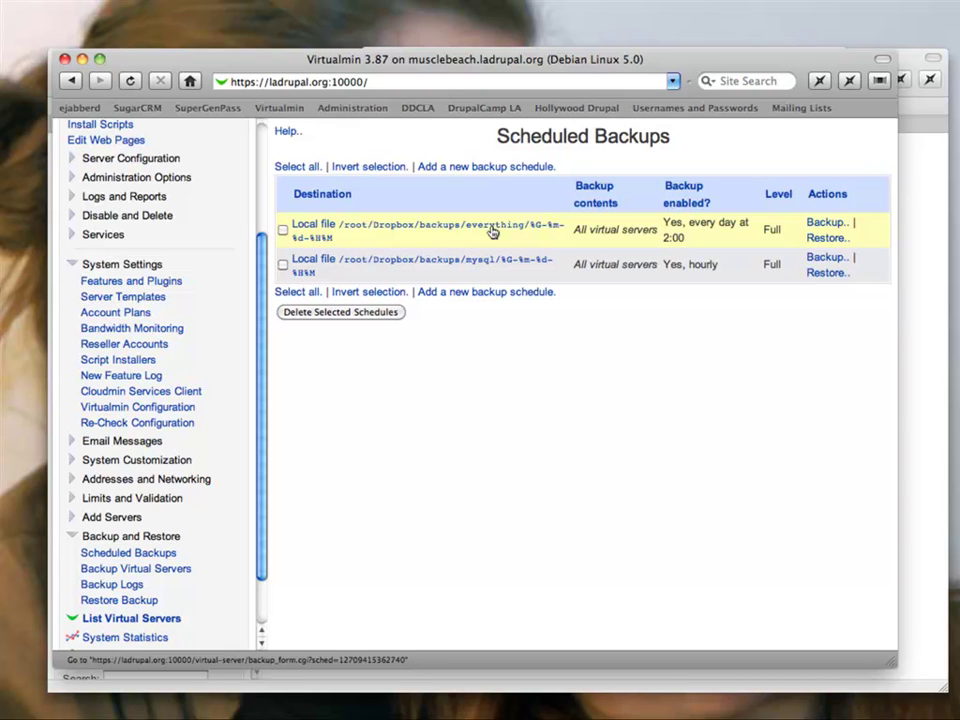
drag(688, 239, 663, 238)
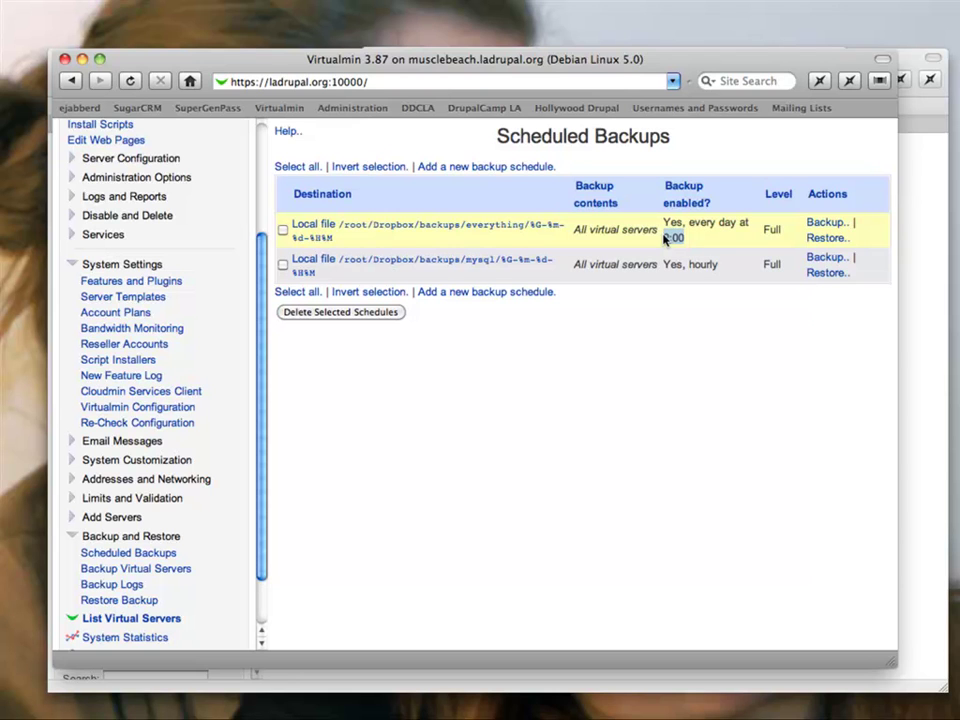
click(822, 223)
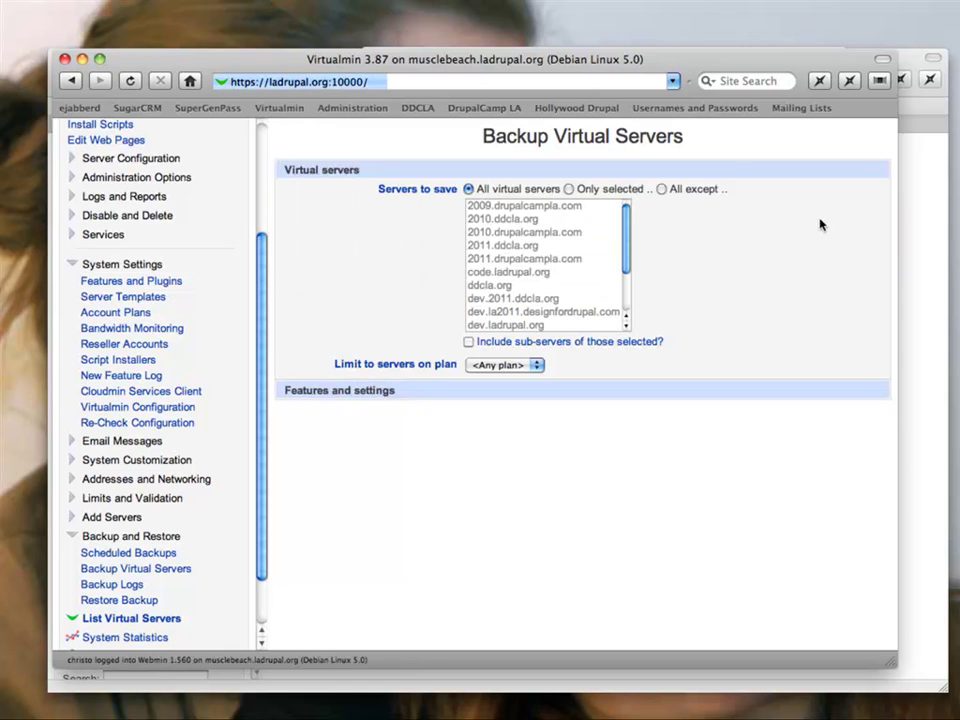
scroll(820, 224, down, 1)
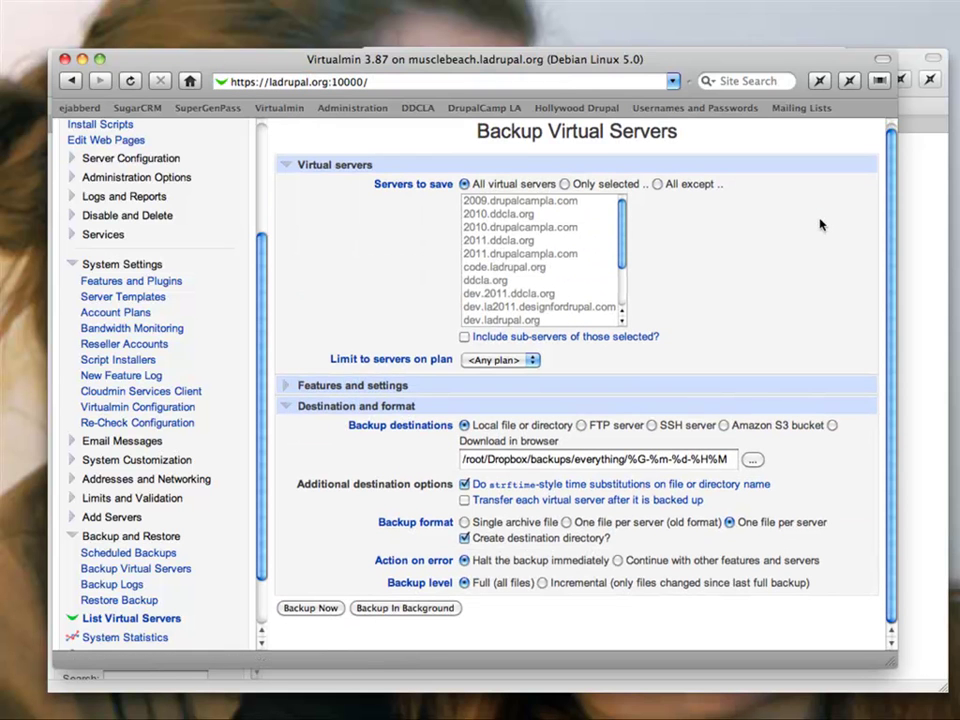
key(BackSpace)
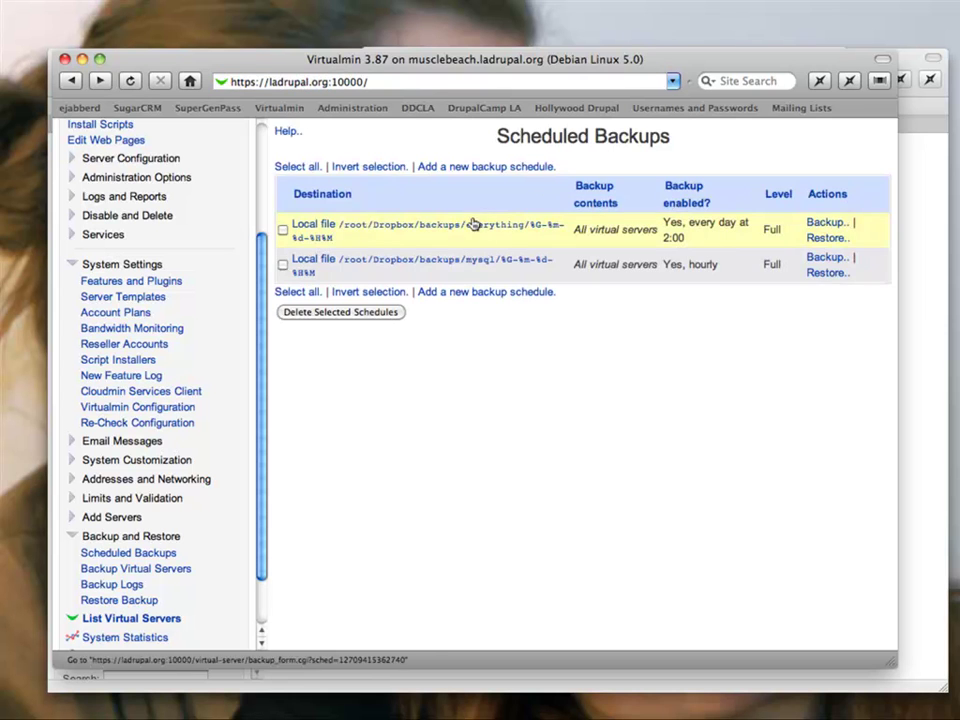
Limit the daily schedule to ddcla.org, ladrupal.org and code.ladrupal.org, including their sub-servers
click(474, 224)
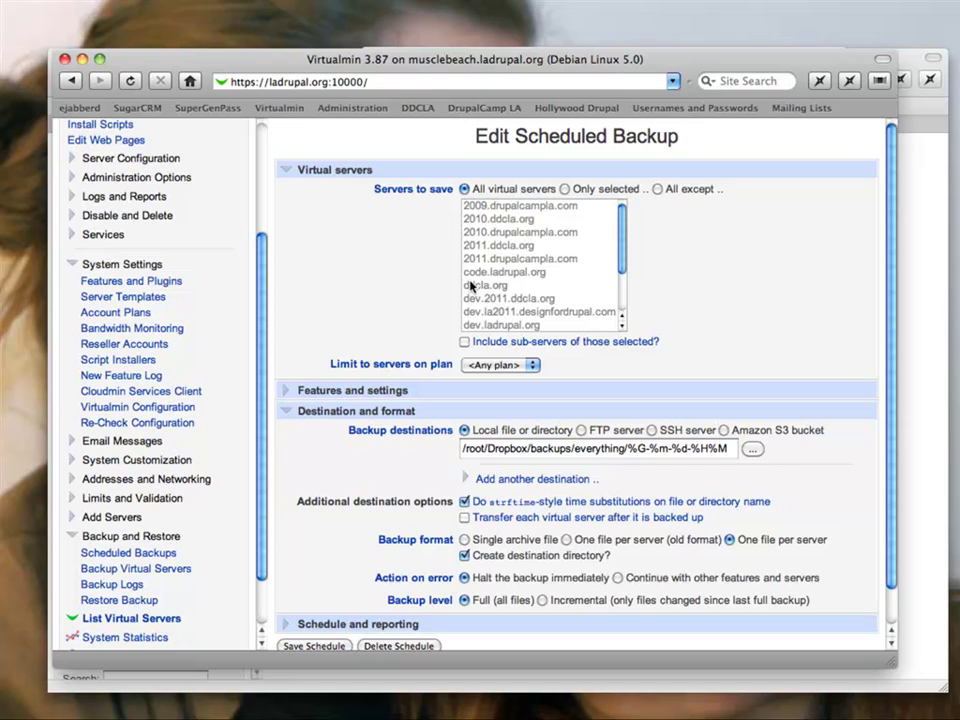
click(565, 189)
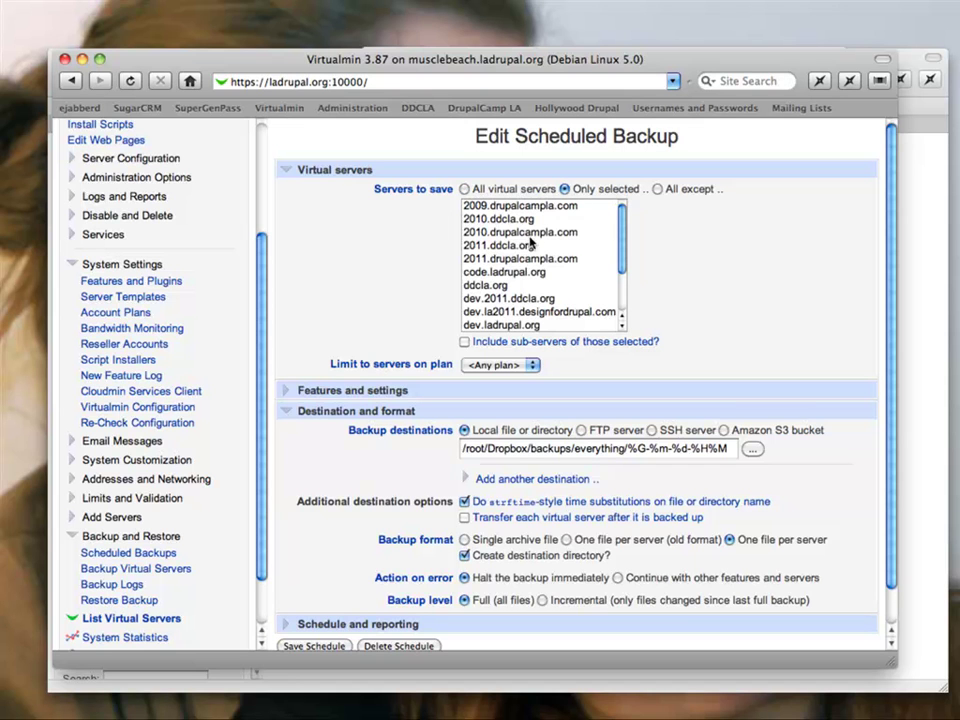
click(490, 287)
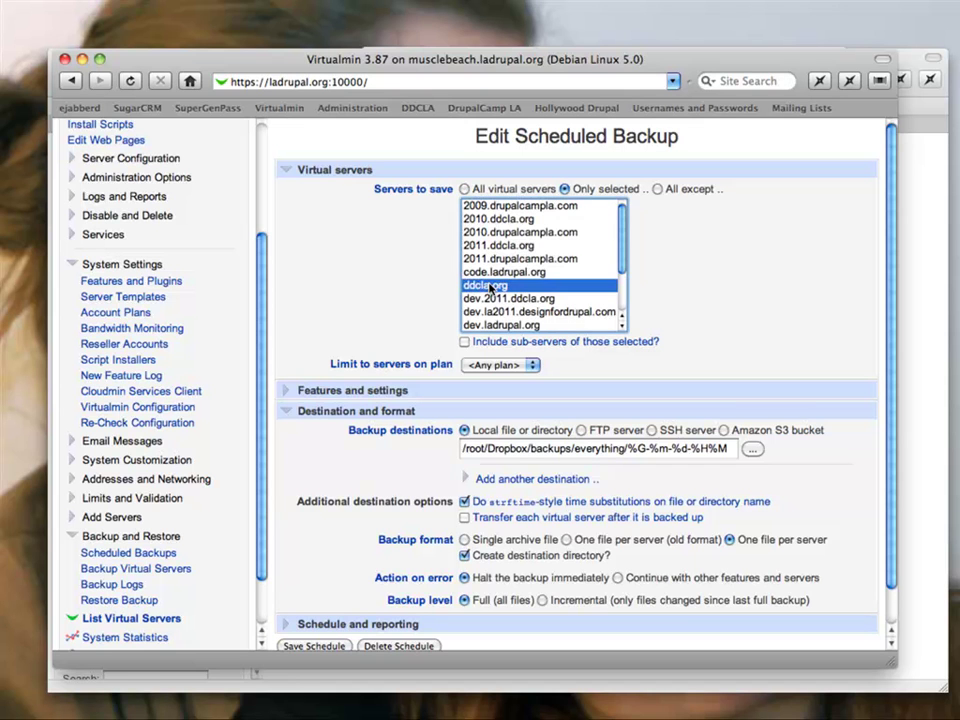
scroll(495, 290, down, 3)
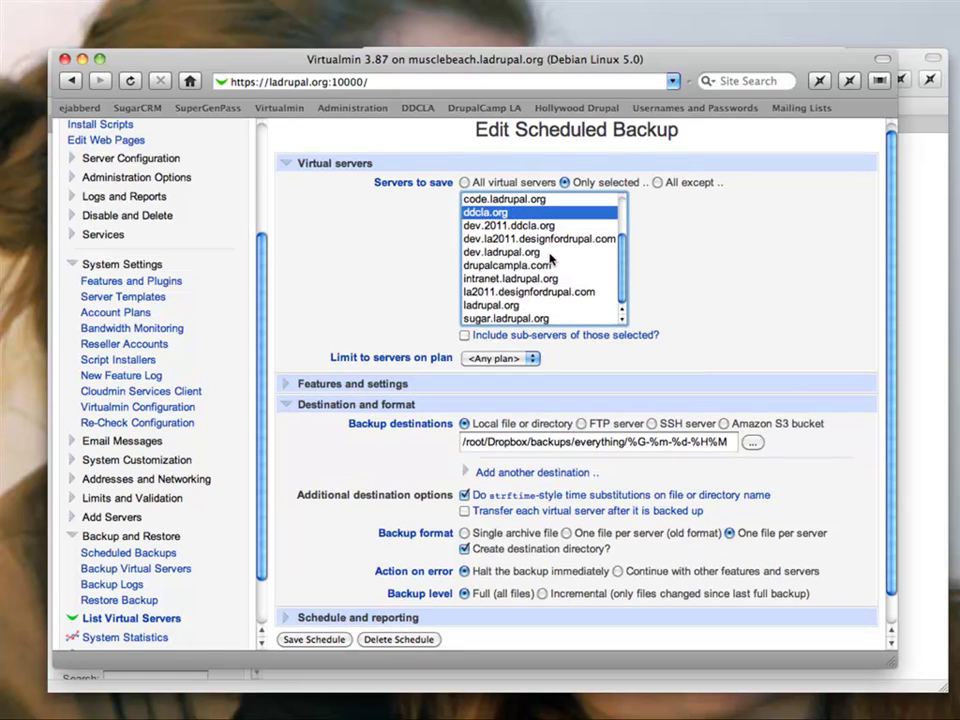
super+click(497, 305)
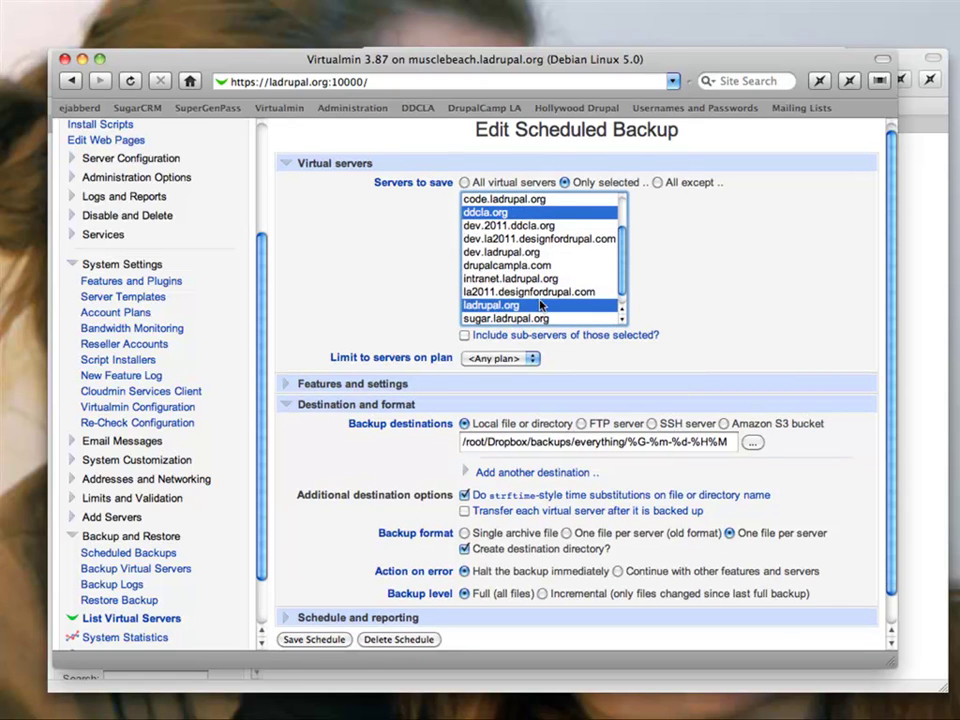
scroll(497, 305, up, 3)
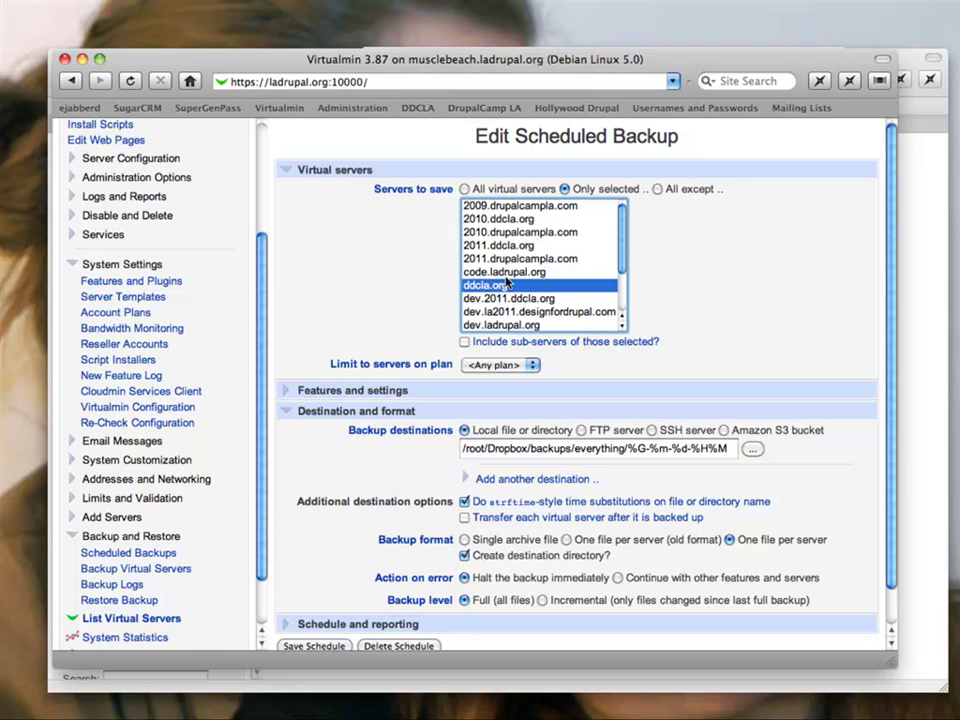
super+click(496, 276)
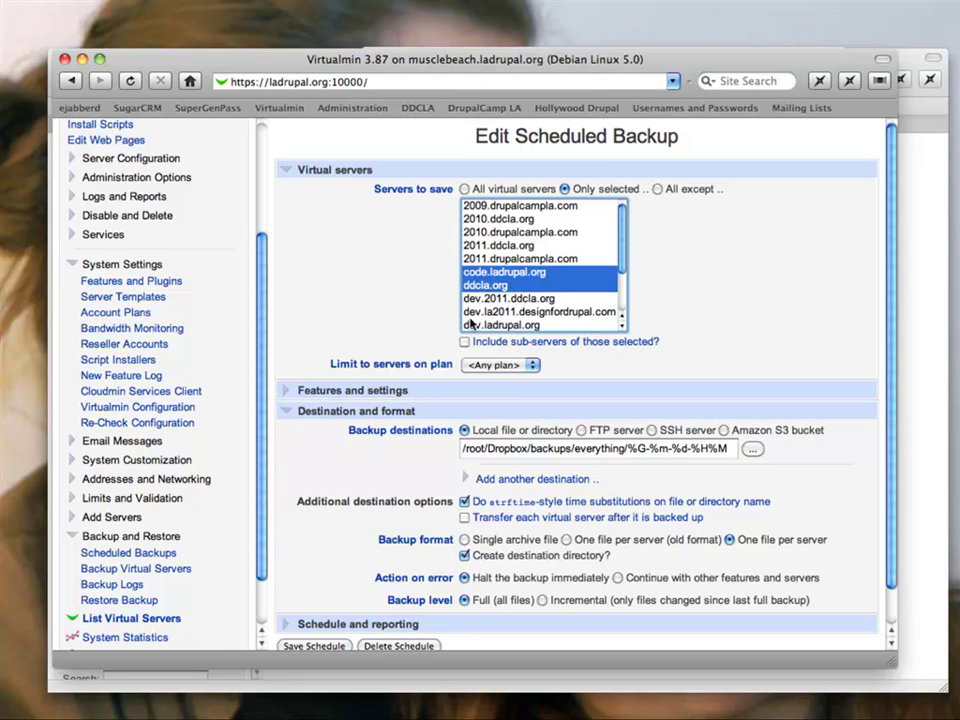
click(464, 342)
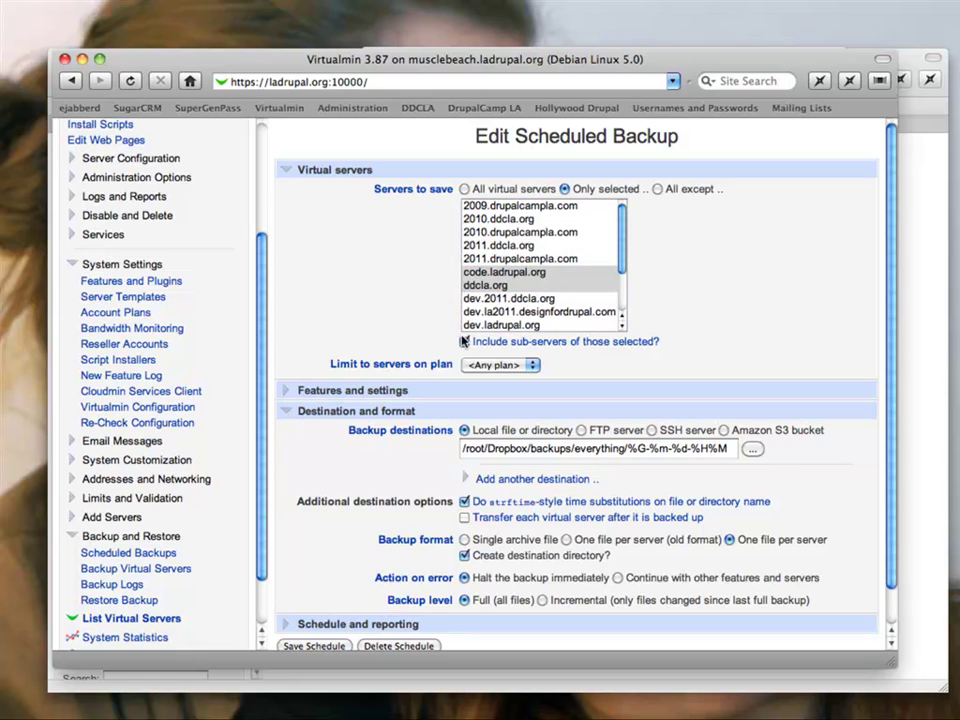
scroll(510, 262, down, 2)
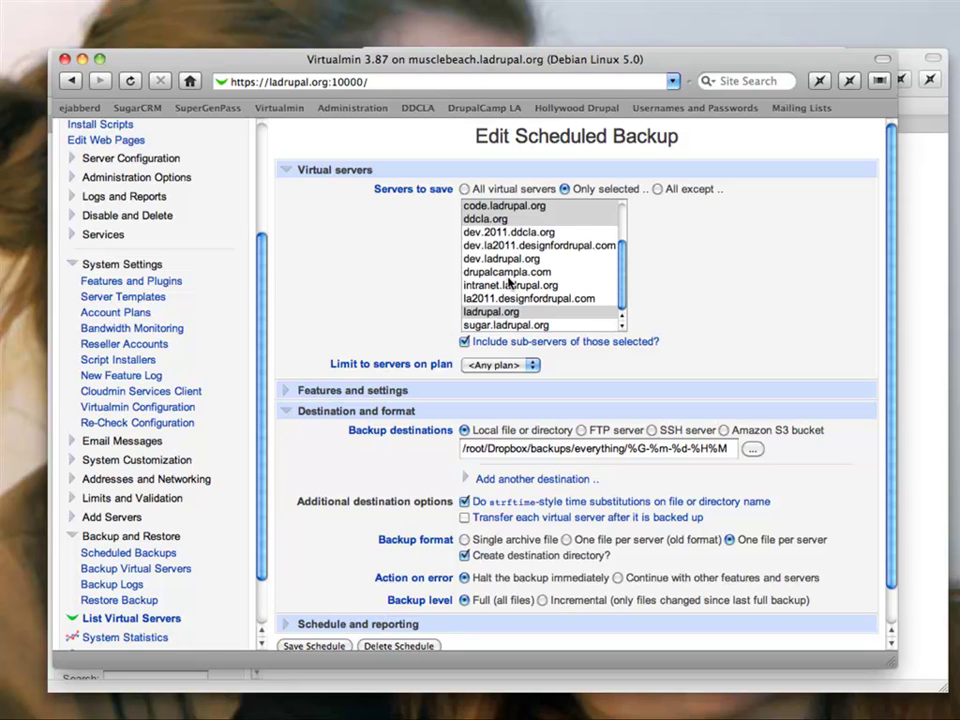
scroll(507, 270, up, 3)
scroll(508, 283, down, 2)
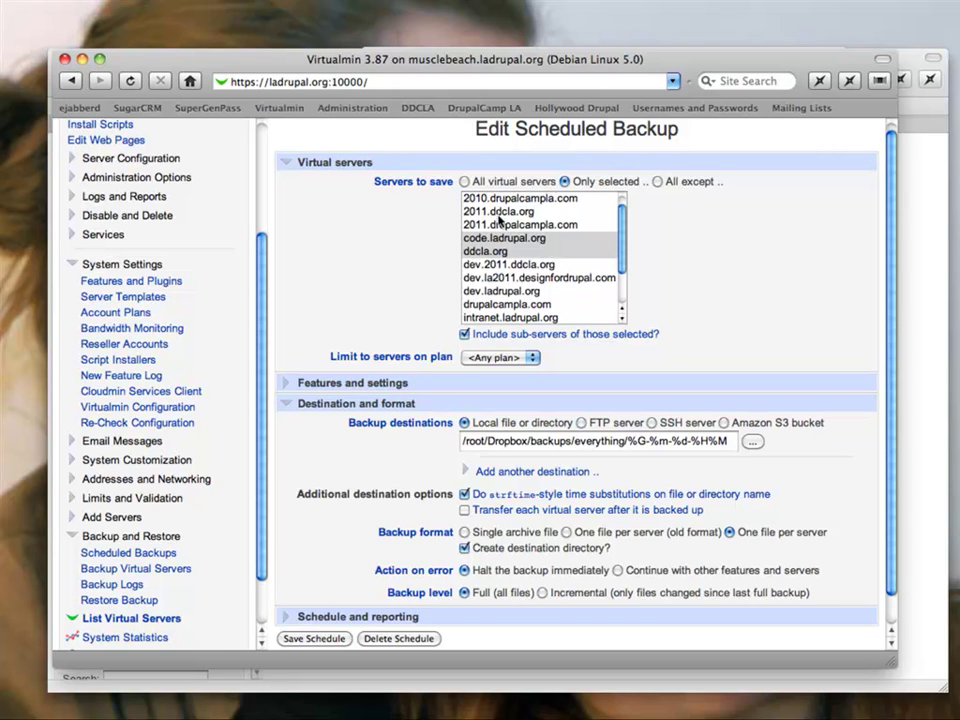
scroll(500, 220, down, 3)
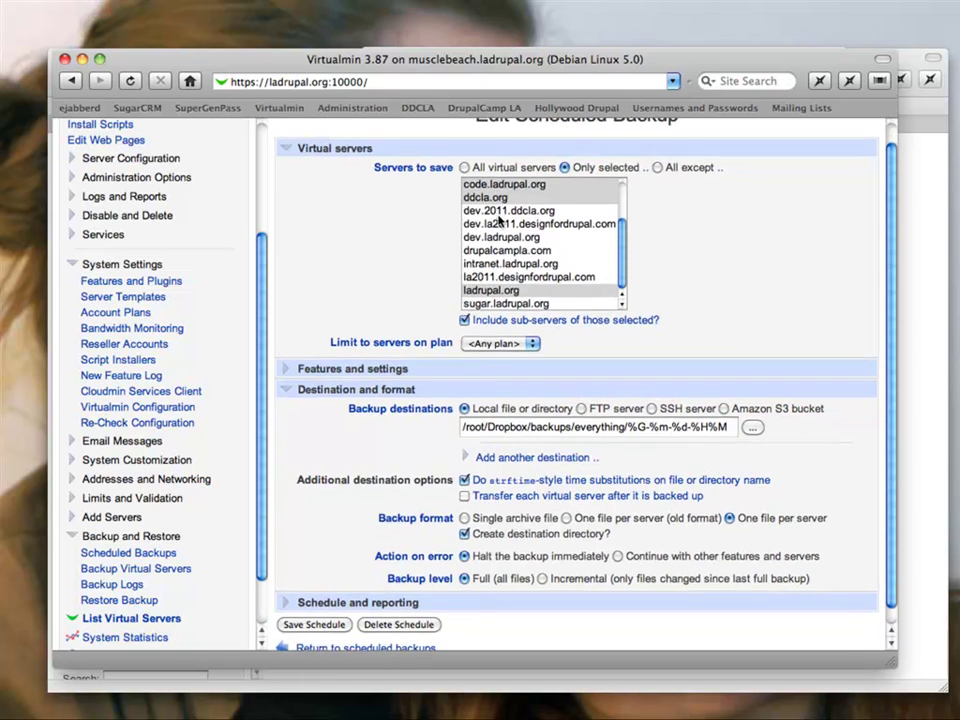
scroll(500, 219, up, 3)
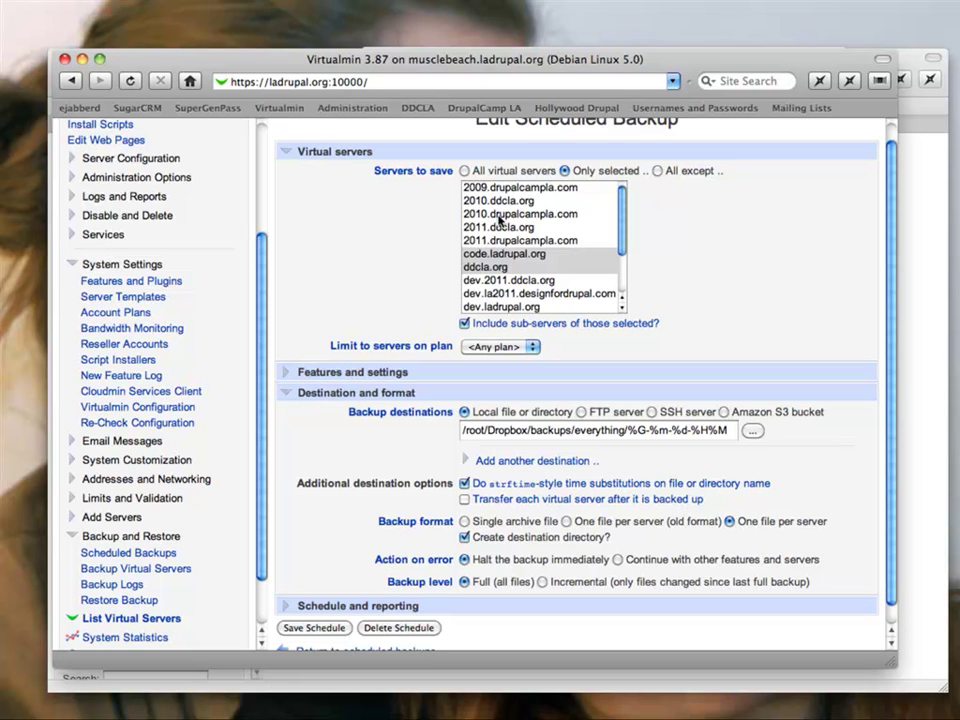
Reload System Information with Status expanded, then view graviton's dashboard down to Package Updates
key(super+r)
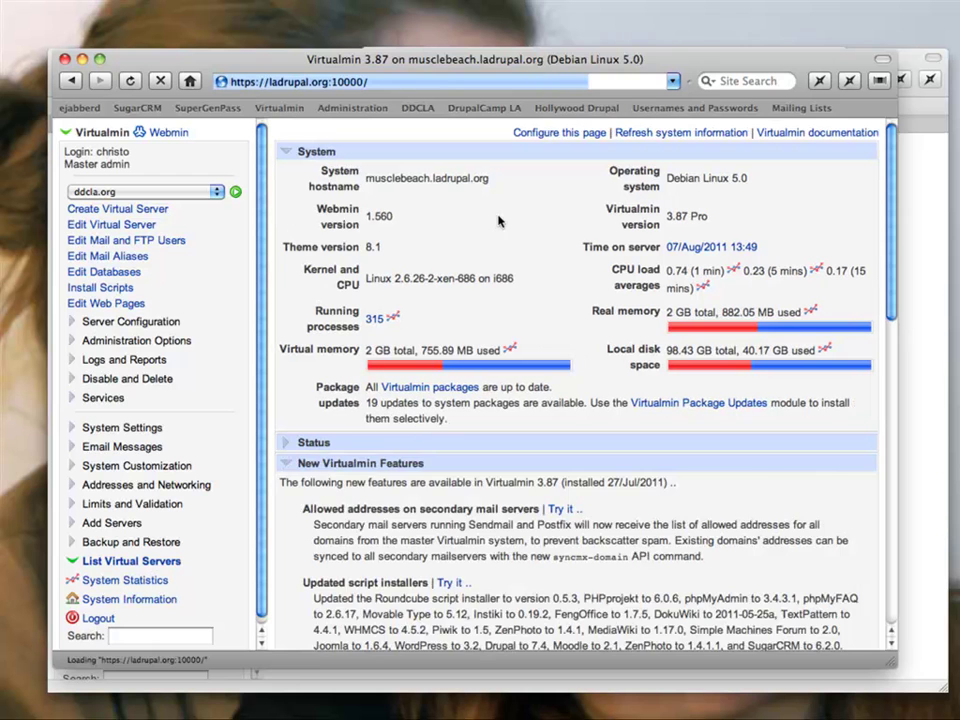
click(325, 443)
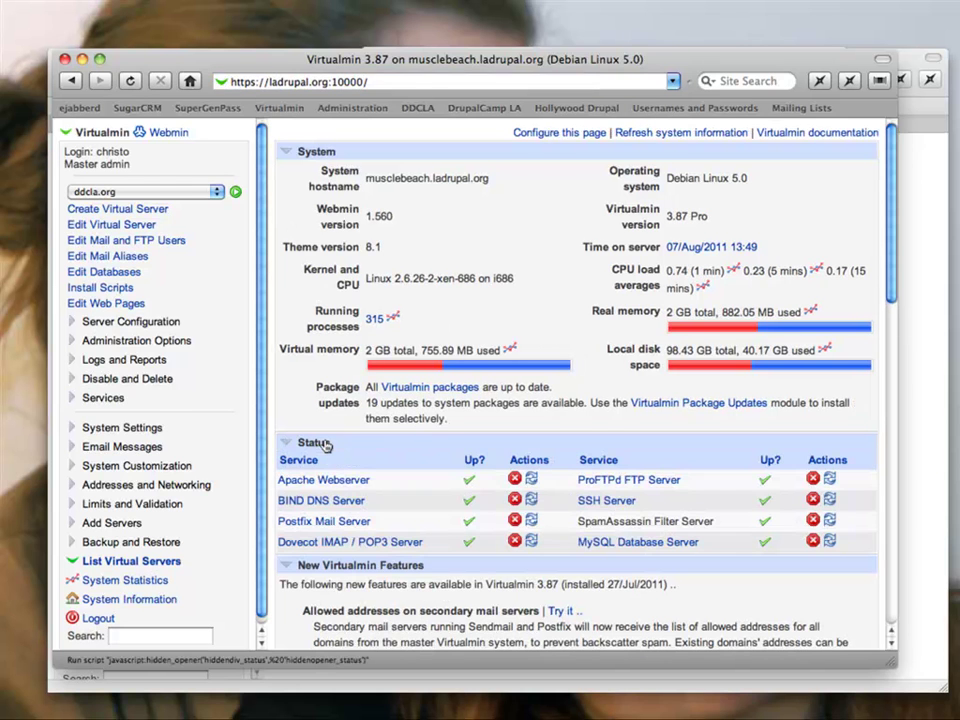
key(super+grave)
key(super+r)
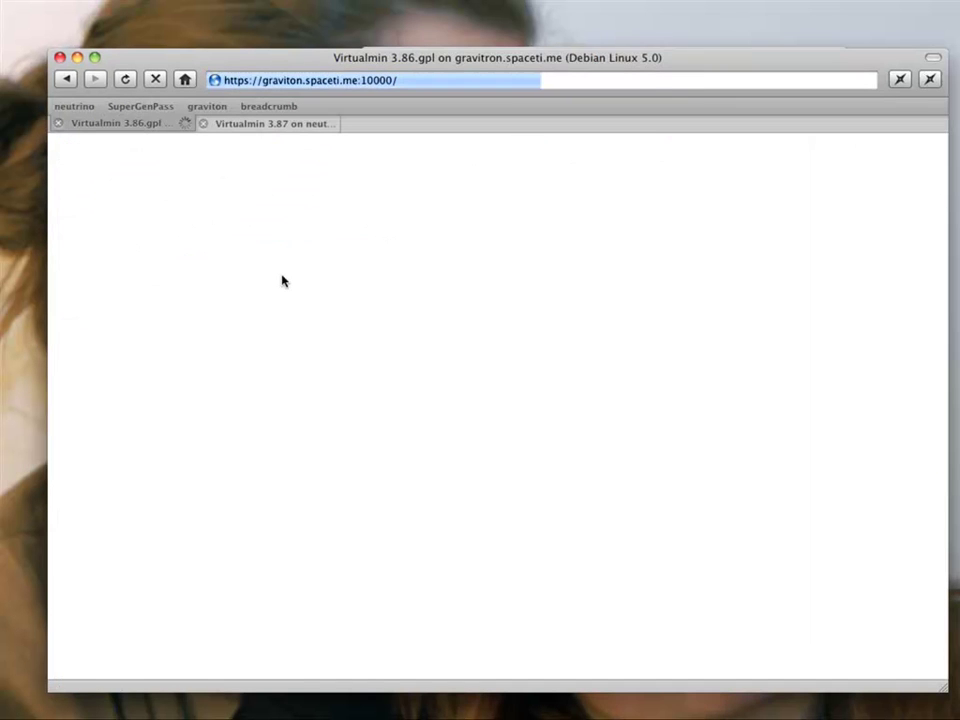
scroll(311, 445, down, 3)
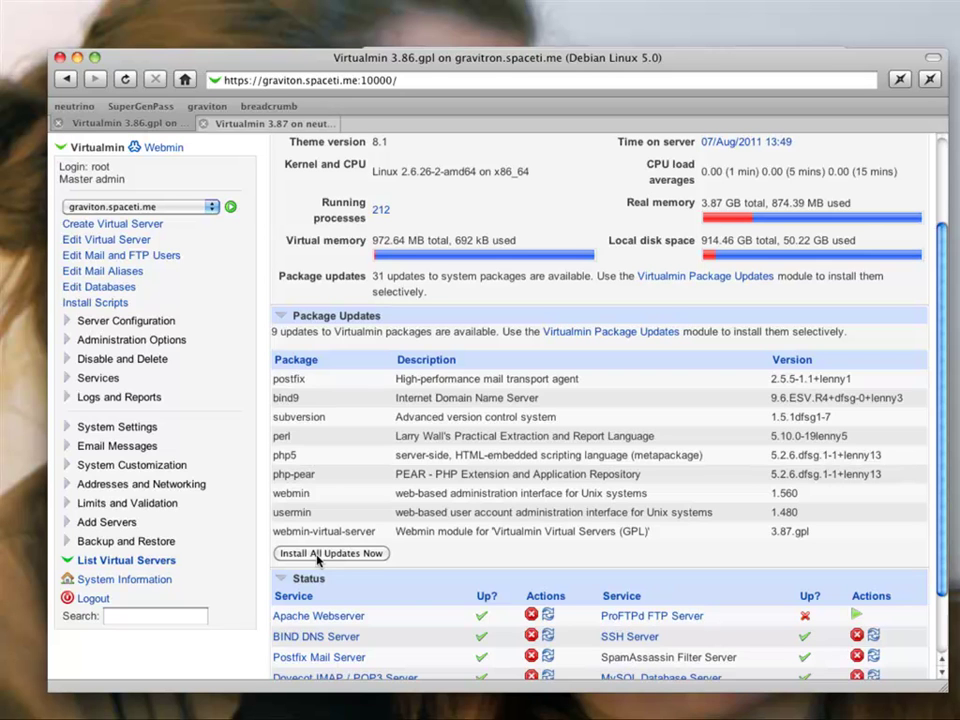
key(super+Tab)
key(super+Tab)
key(super+Tab)
key(super+shift+Tab)
key(super+shift+Tab)
key(super+grave)
Switch to the neutrino Virtualmin tab and mark the usermin 1.480 package update
click(300, 123)
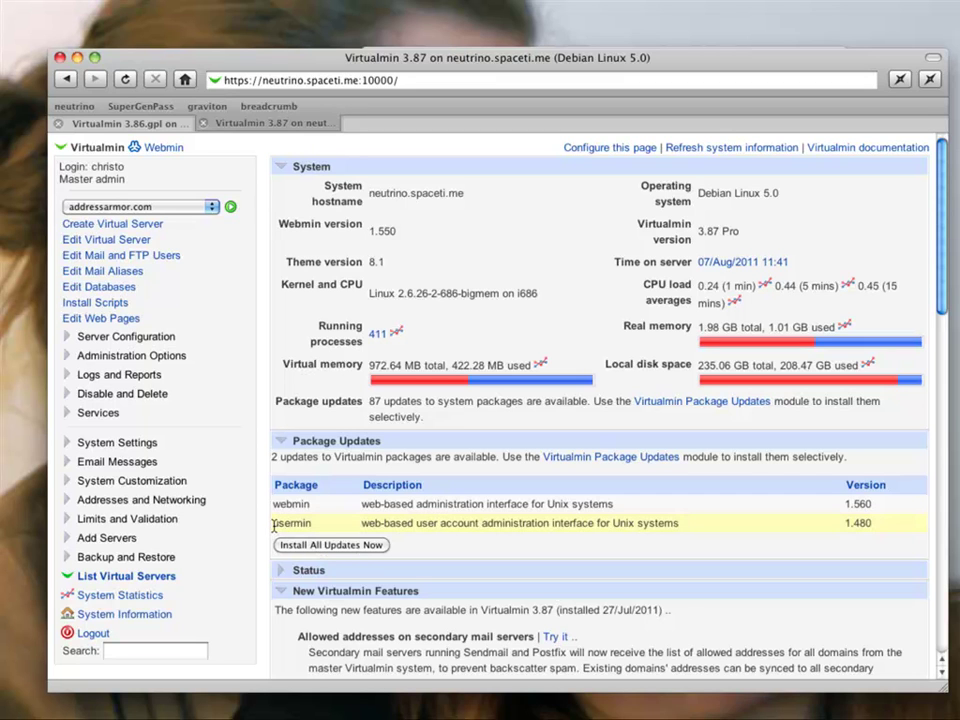
drag(274, 523, 321, 527)
Go back to the musclebeach Virtualmin and select ladrupal.org as the current domain
click(135, 206)
click(128, 212)
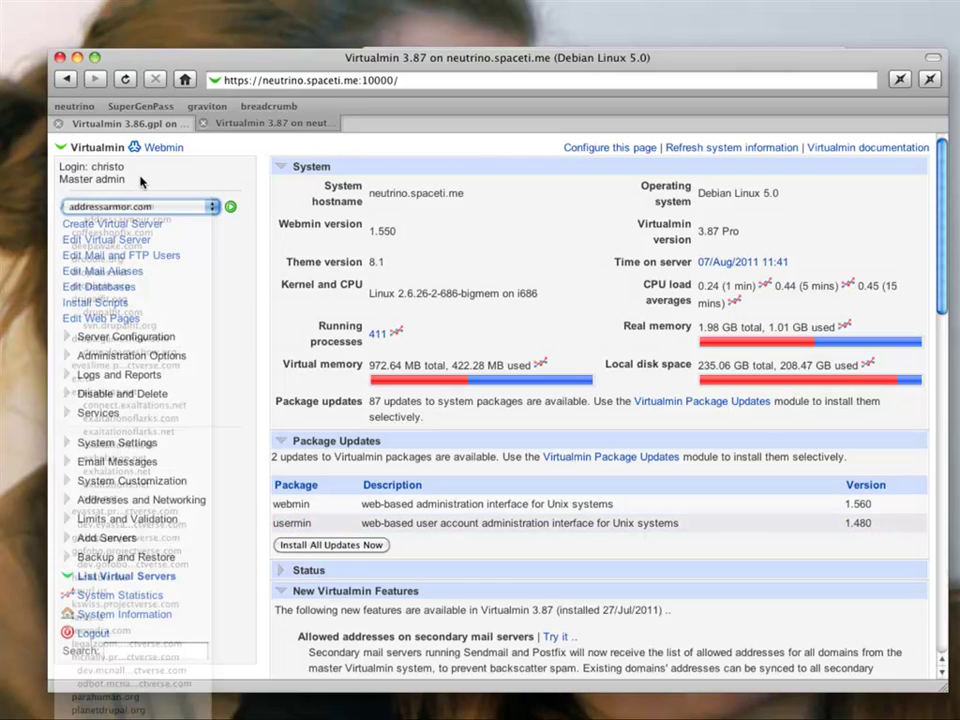
click(128, 121)
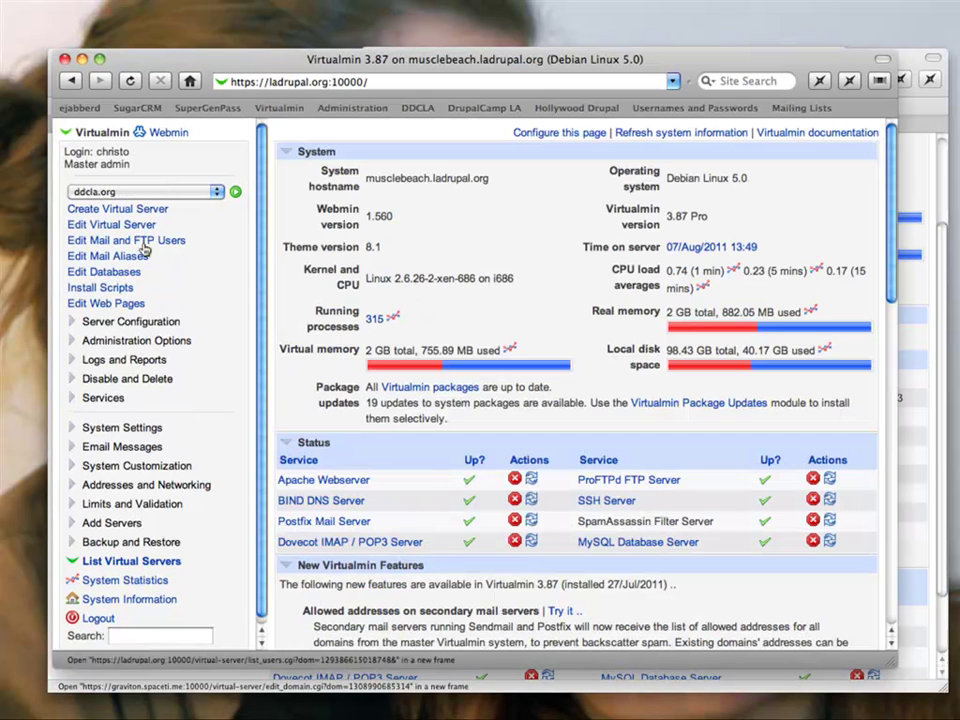
click(124, 190)
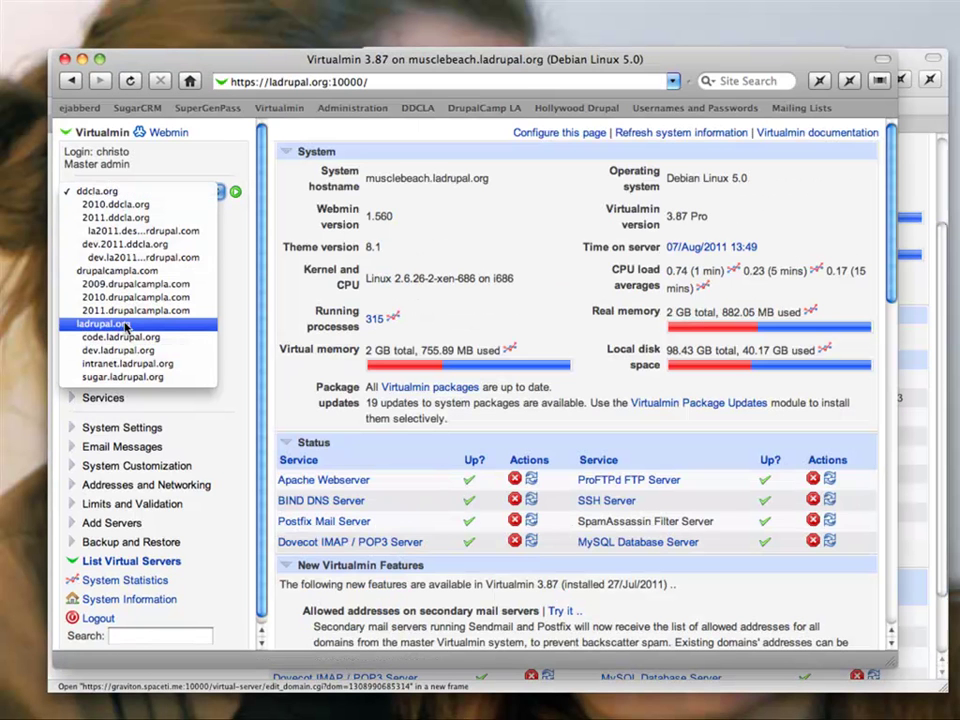
click(126, 325)
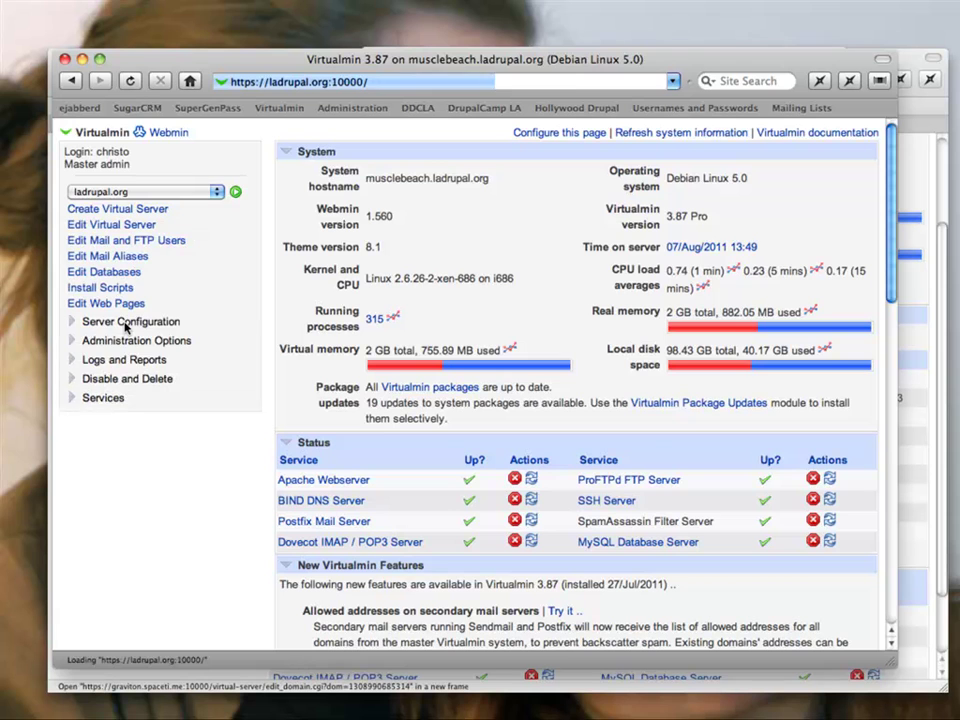
click(134, 241)
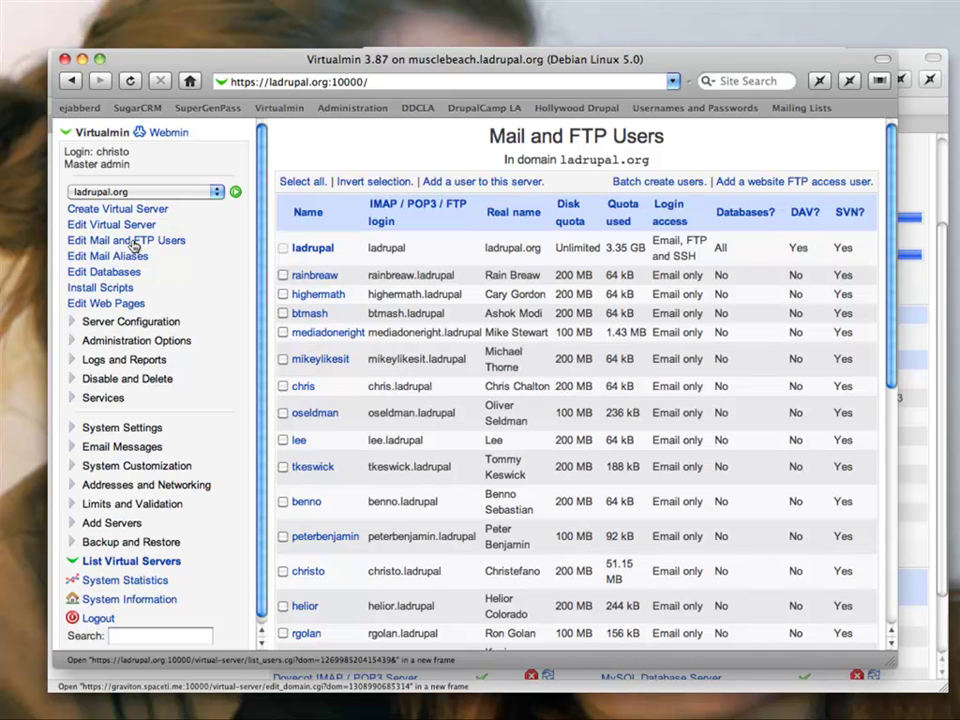
scroll(352, 420, down, 10)
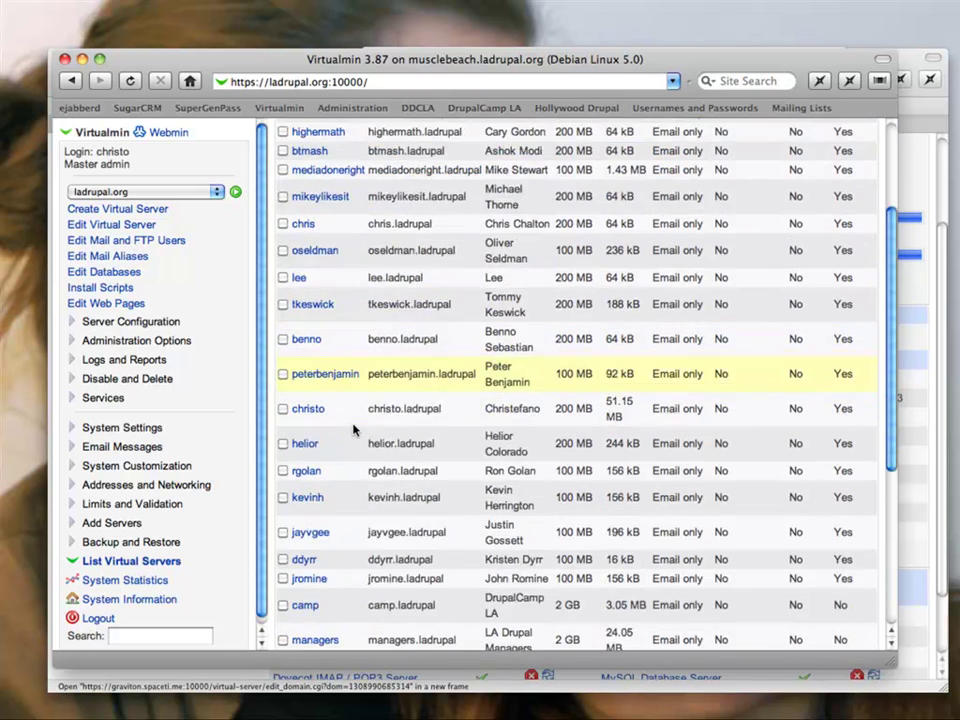
scroll(352, 428, up, 10)
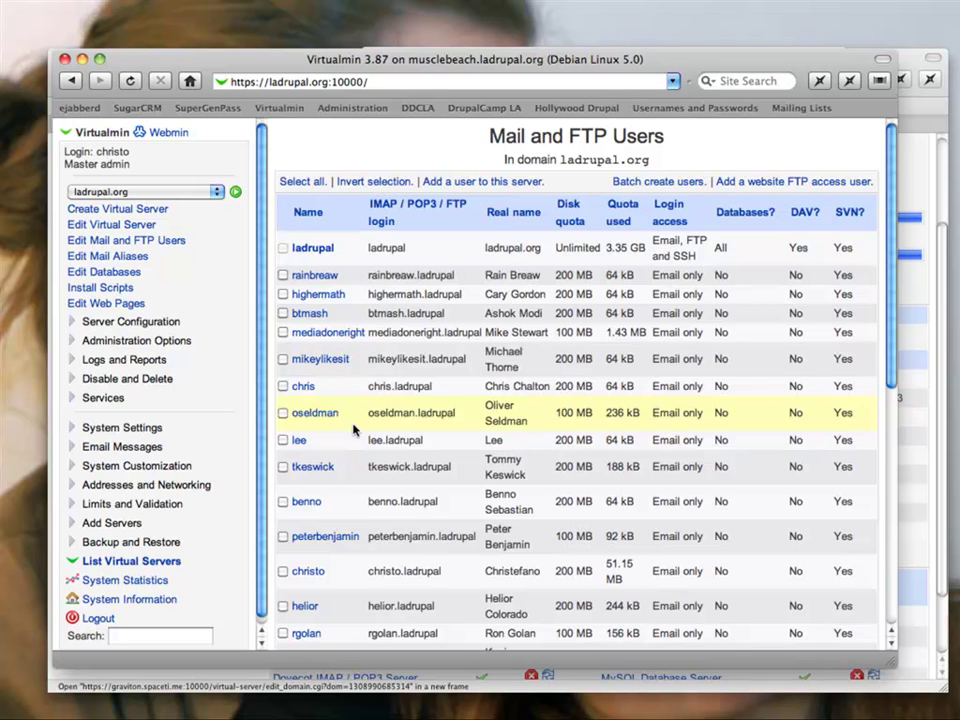
scroll(352, 428, down, 5)
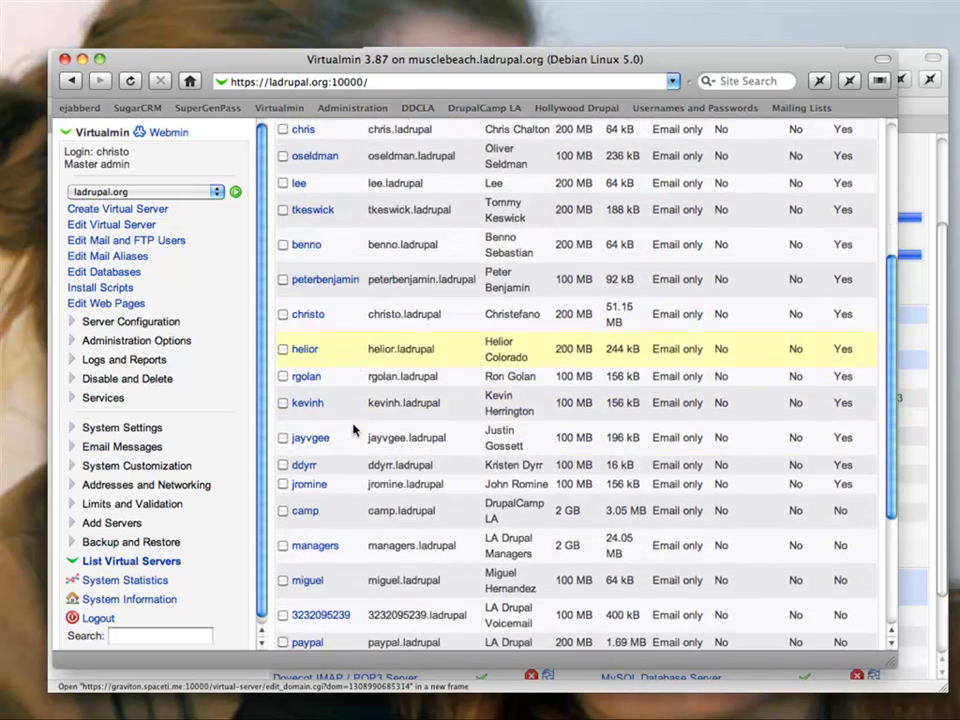
scroll(352, 428, down, 2)
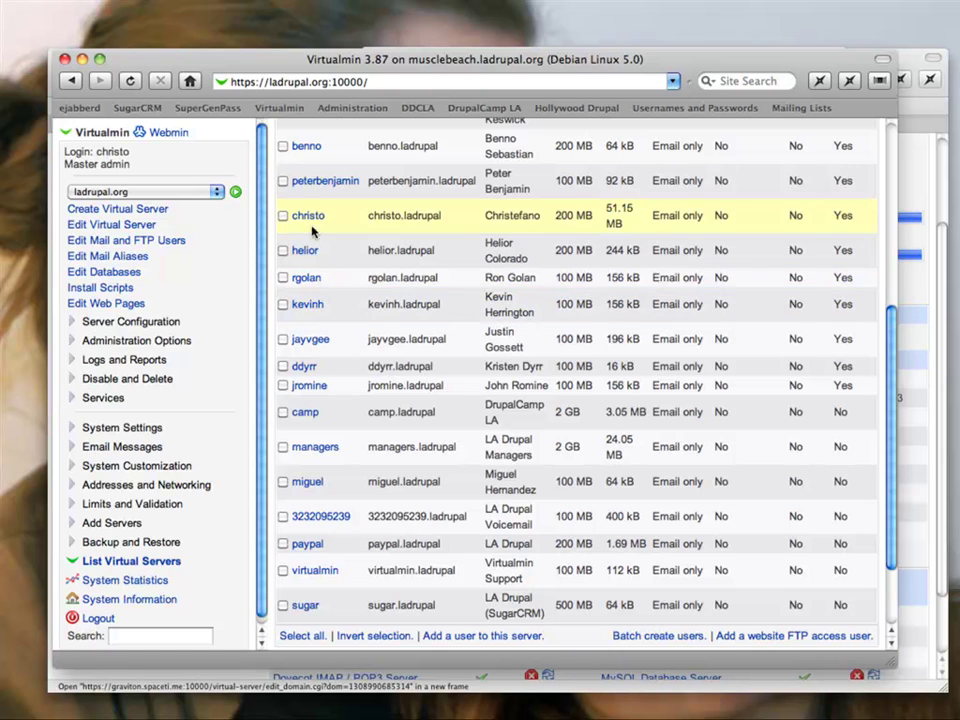
drag(366, 222, 450, 220)
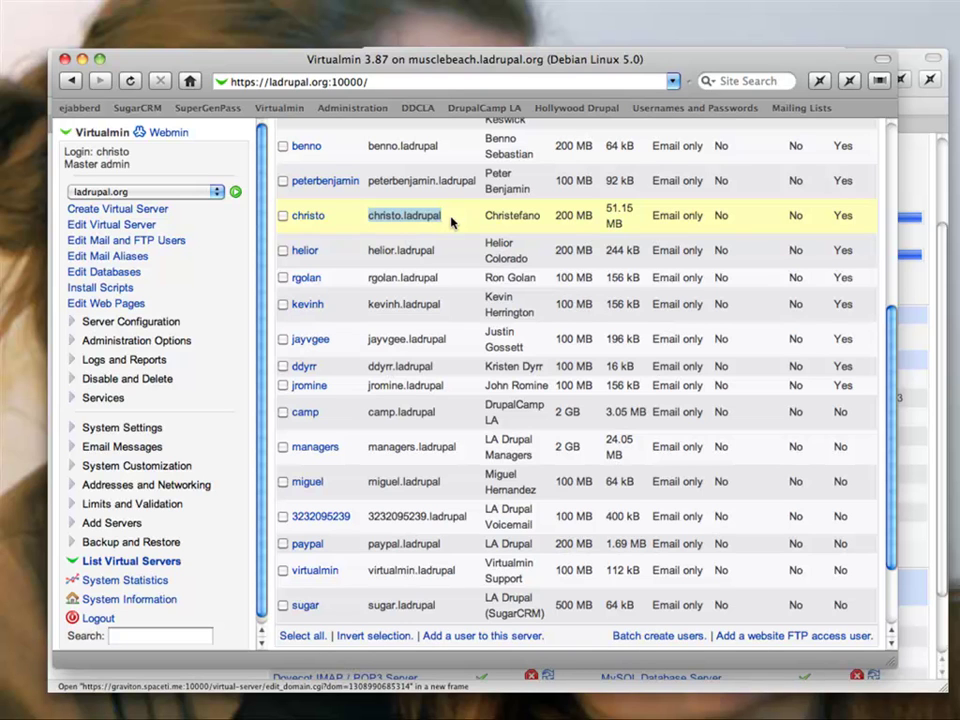
click(432, 220)
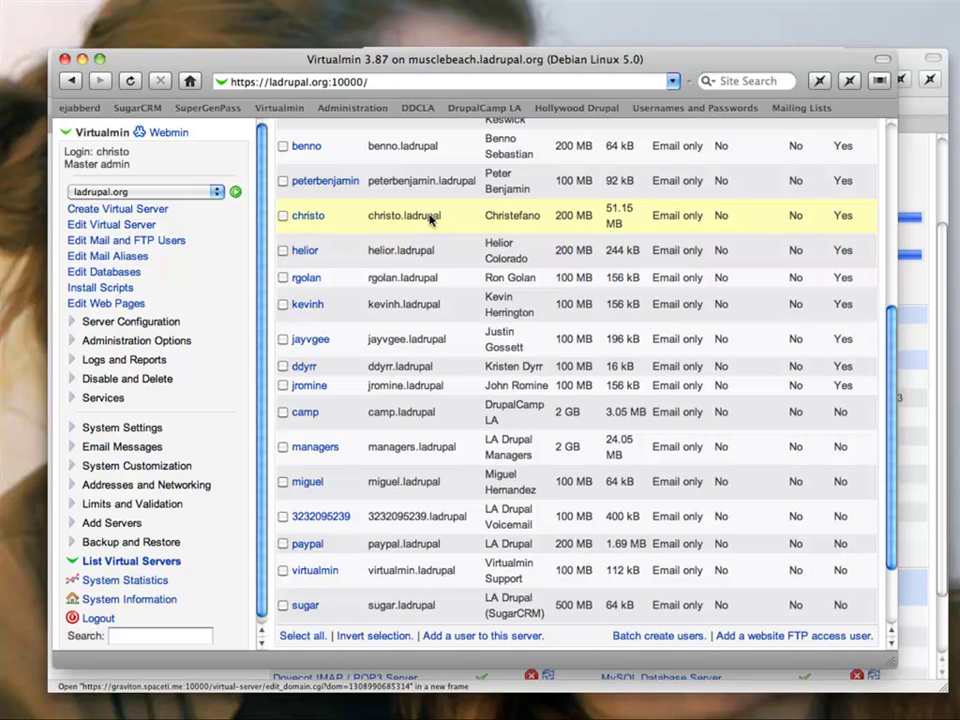
drag(369, 216, 461, 220)
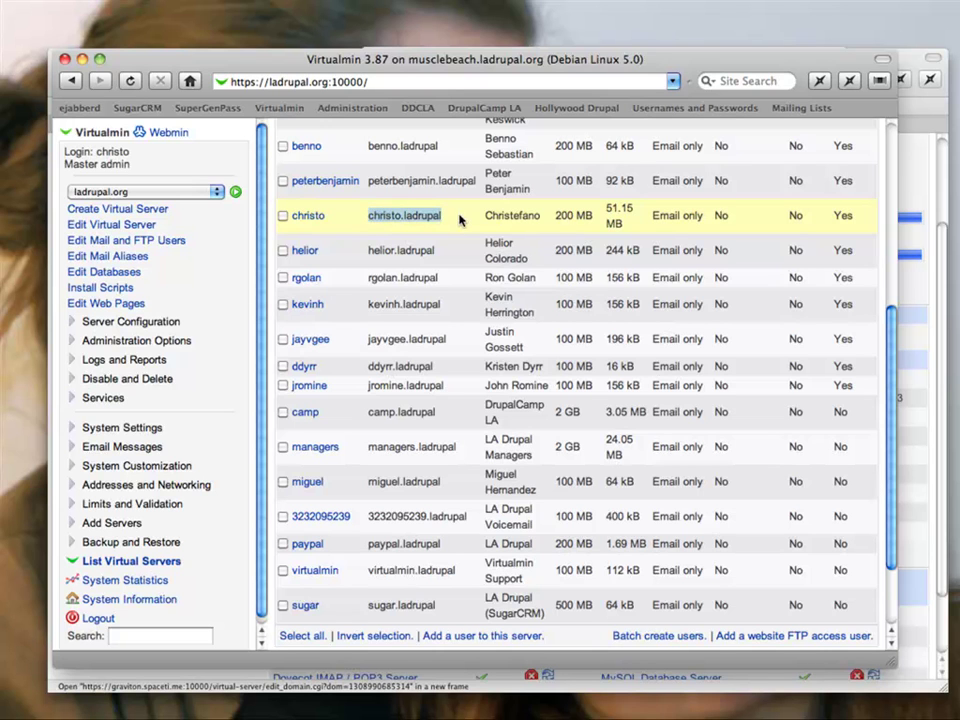
click(437, 218)
Open the 51.15 MB user's mailbox and launch Login to Usermin in a new window
click(309, 216)
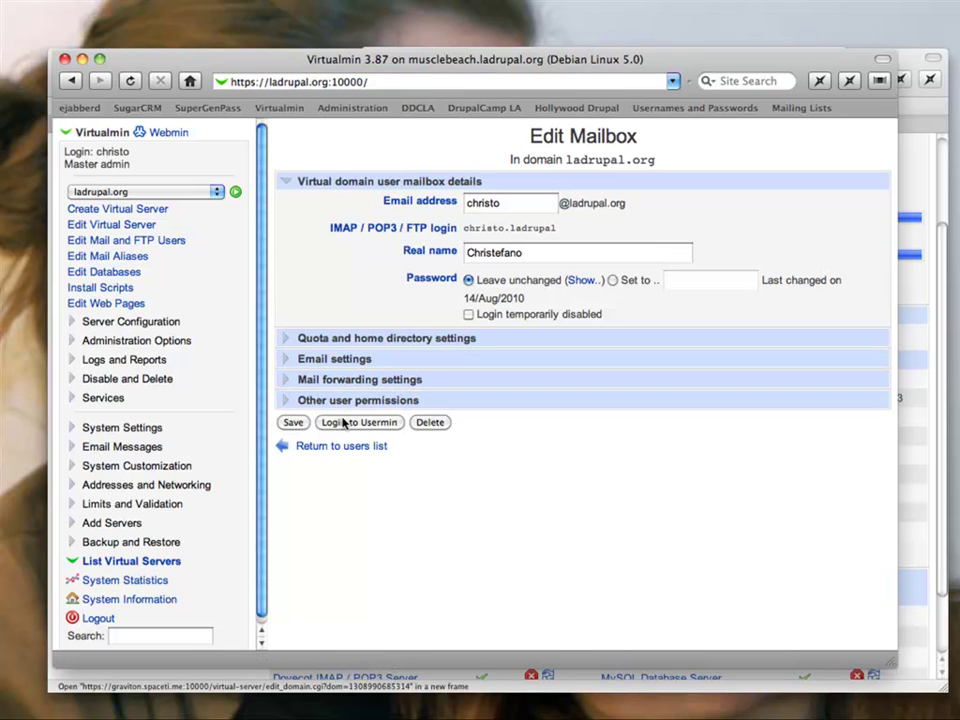
click(343, 423)
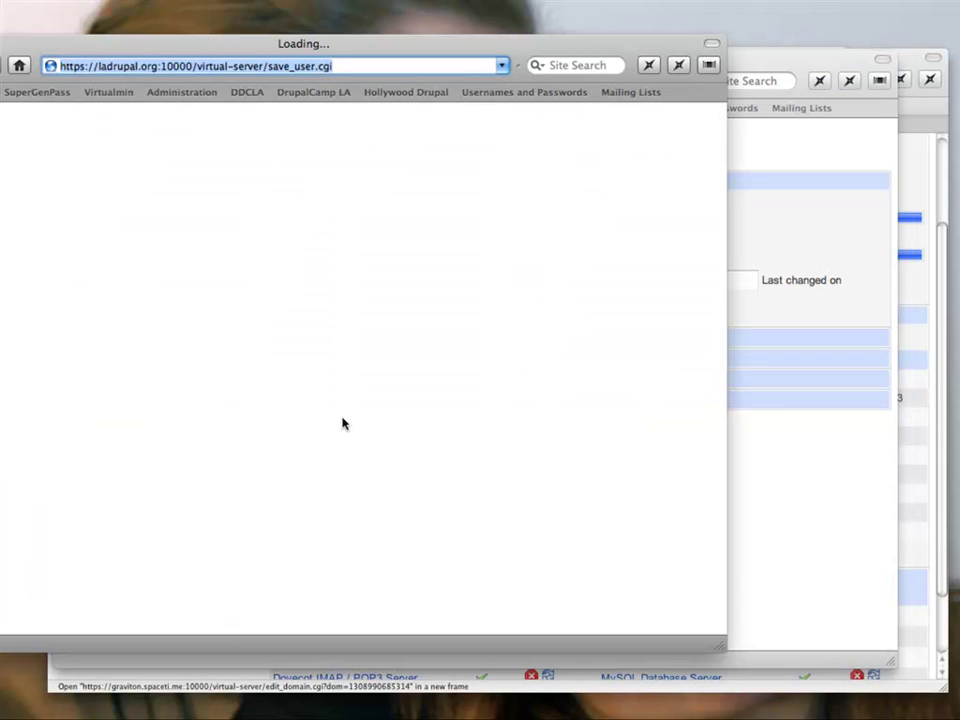
drag(294, 45, 435, 38)
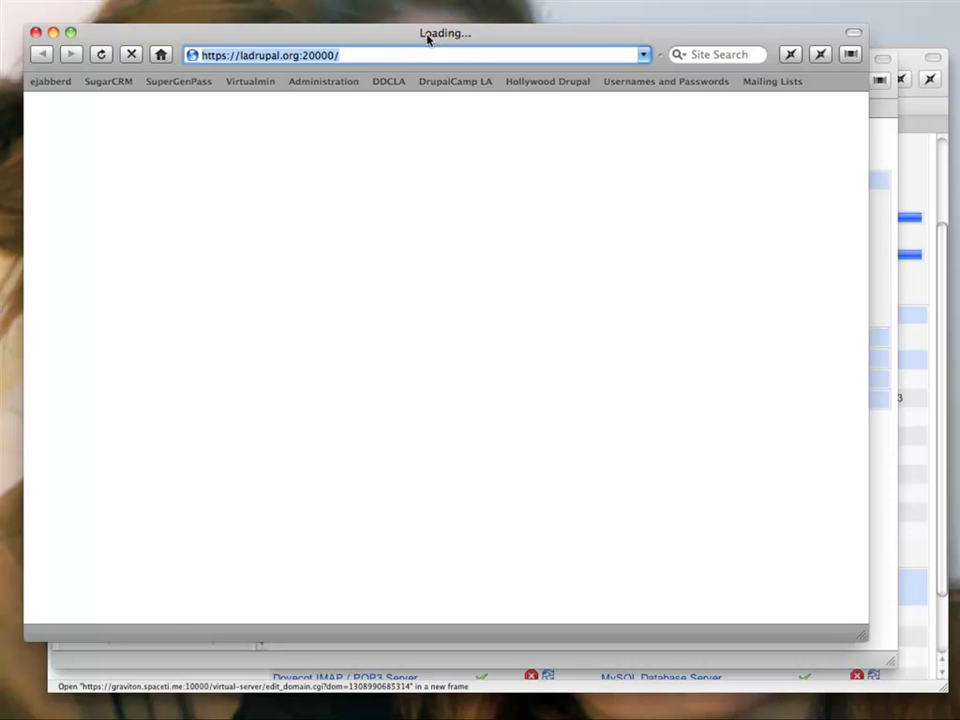
Open Usermin's Login > Change Password page and focus the current password field
double_click(318, 55)
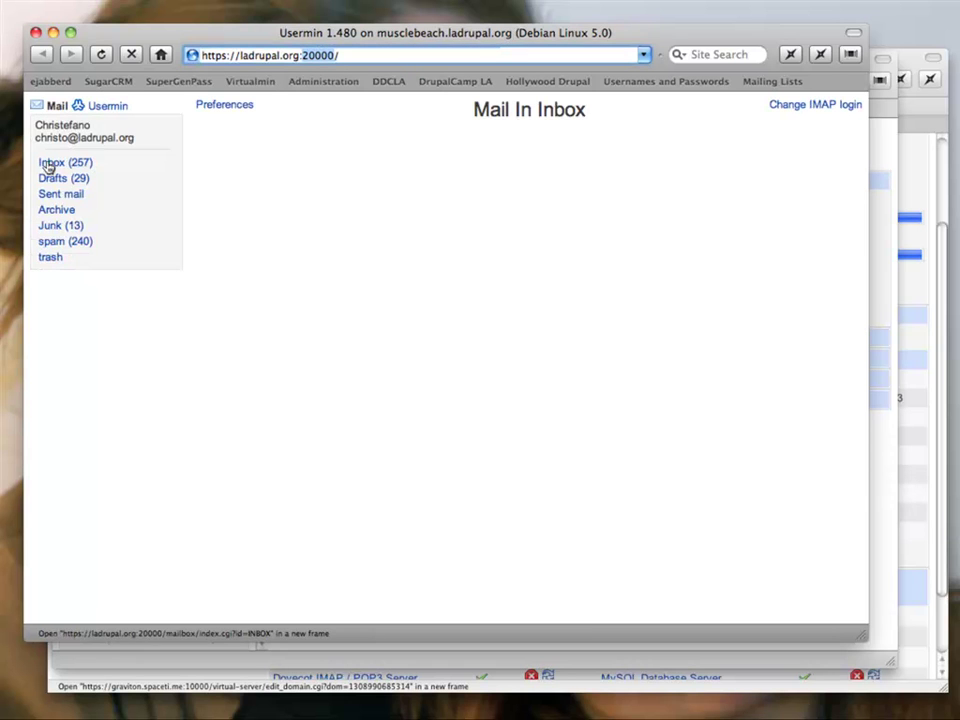
click(101, 105)
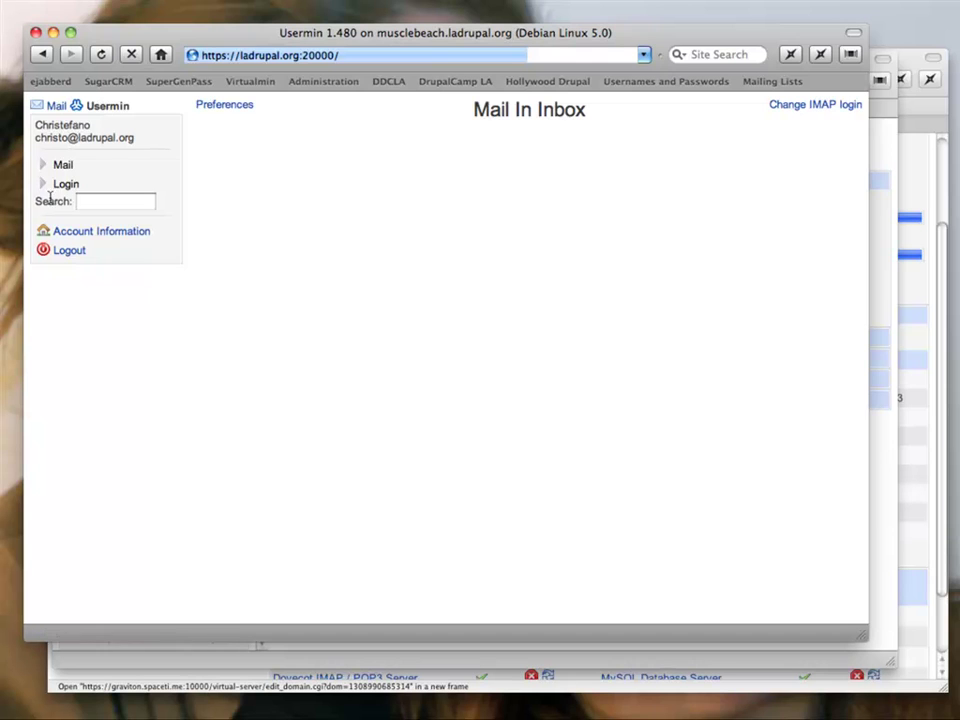
click(64, 185)
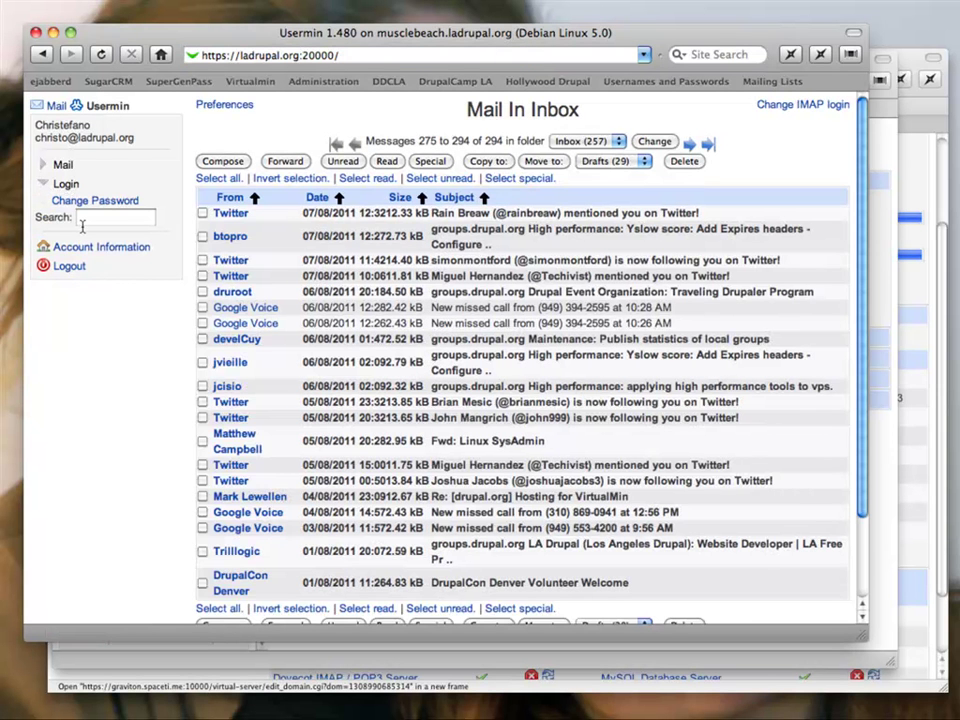
click(81, 205)
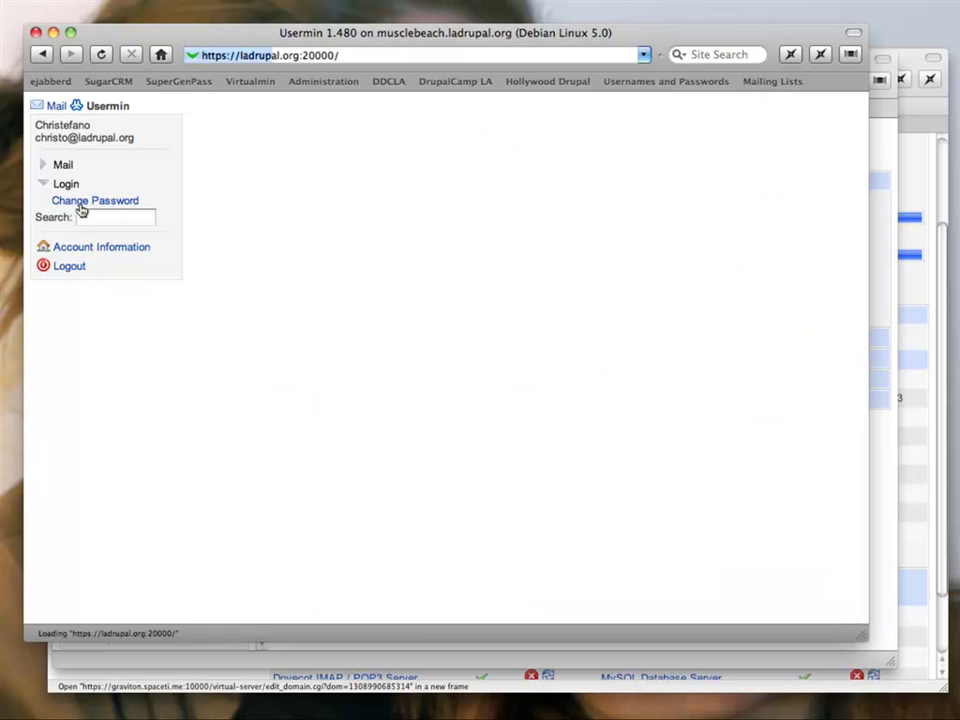
click(349, 190)
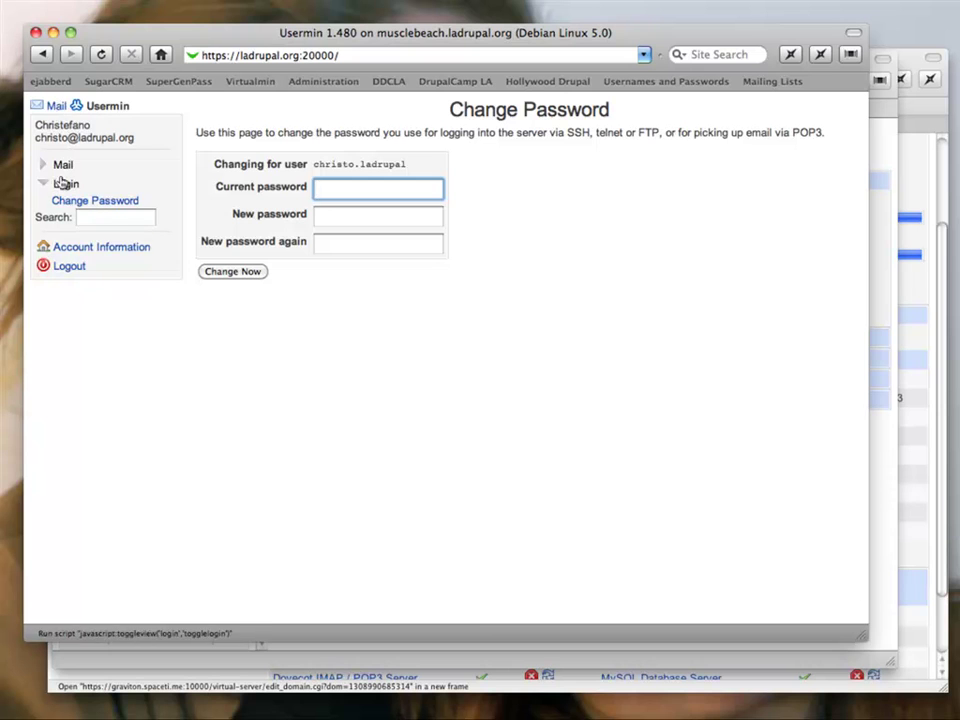
click(60, 166)
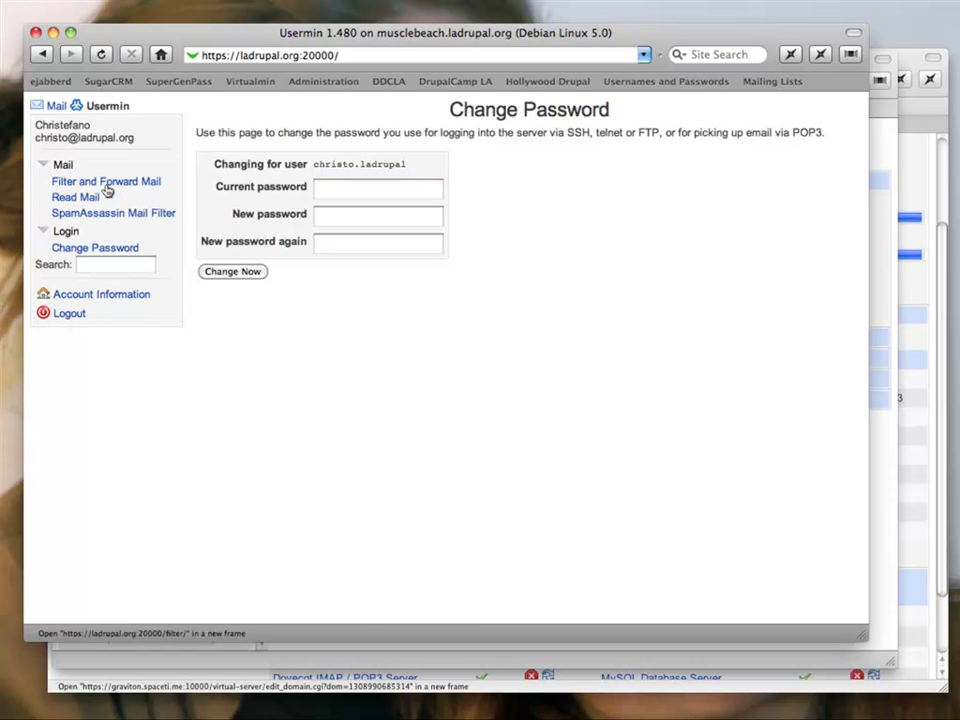
click(97, 294)
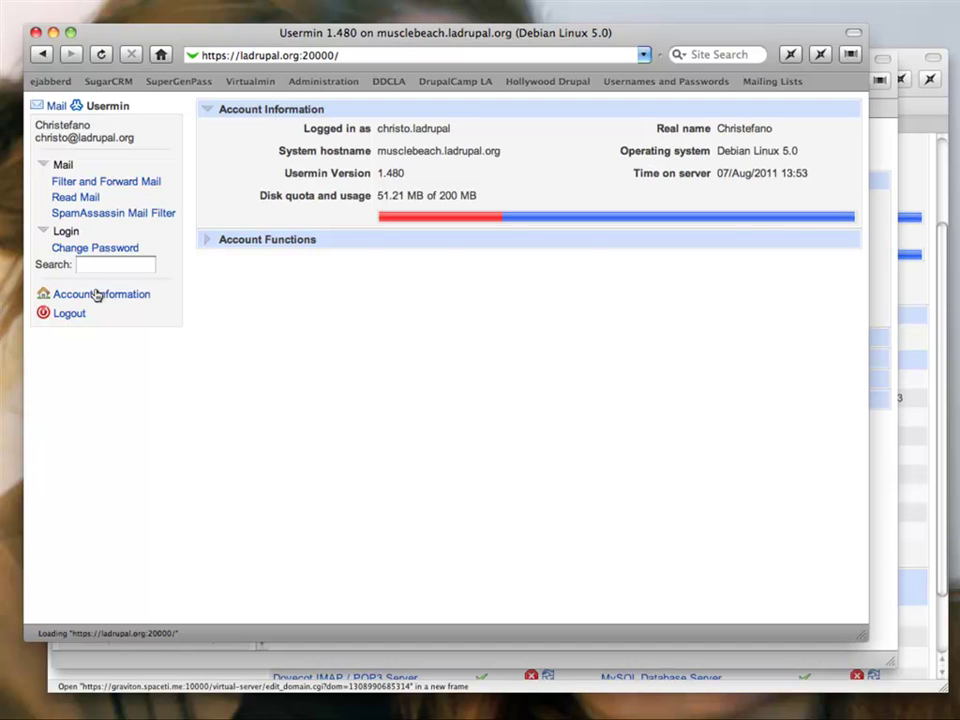
click(286, 241)
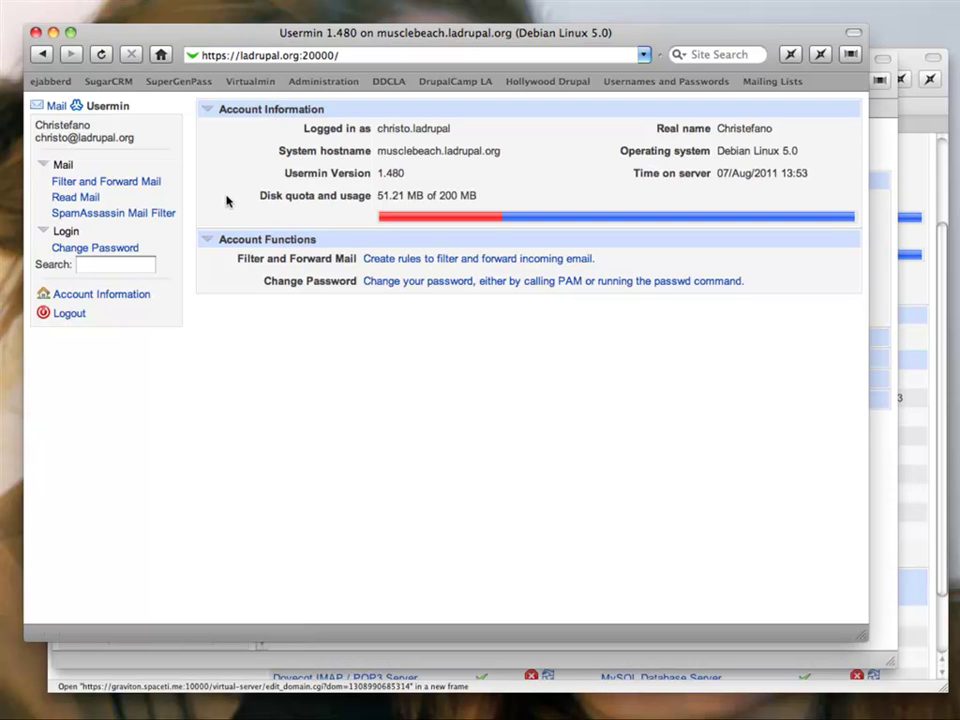
drag(284, 173, 401, 172)
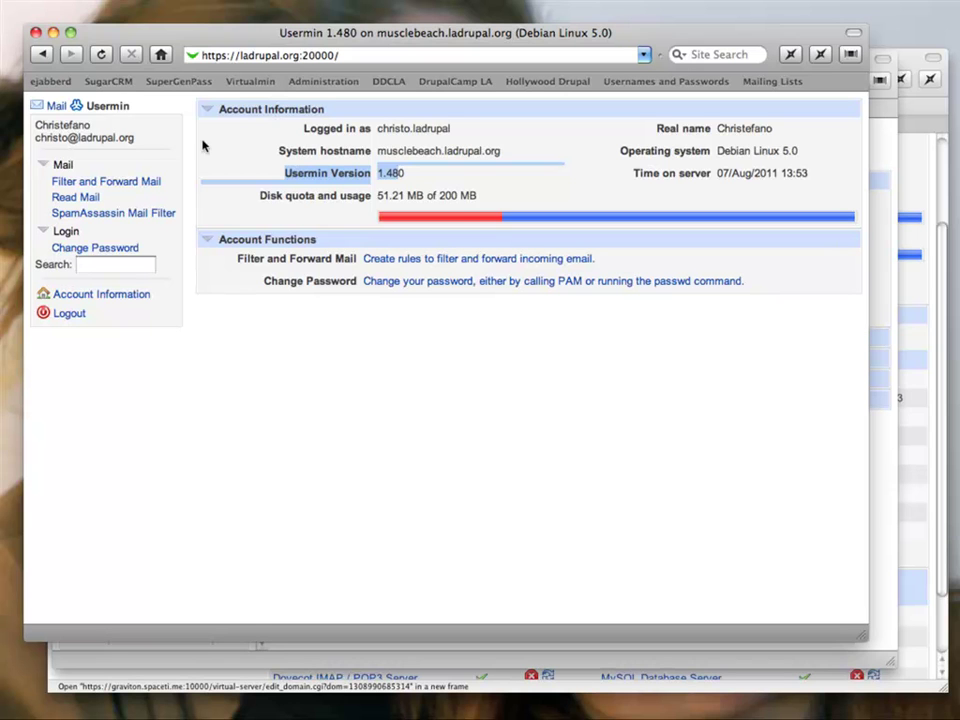
click(57, 106)
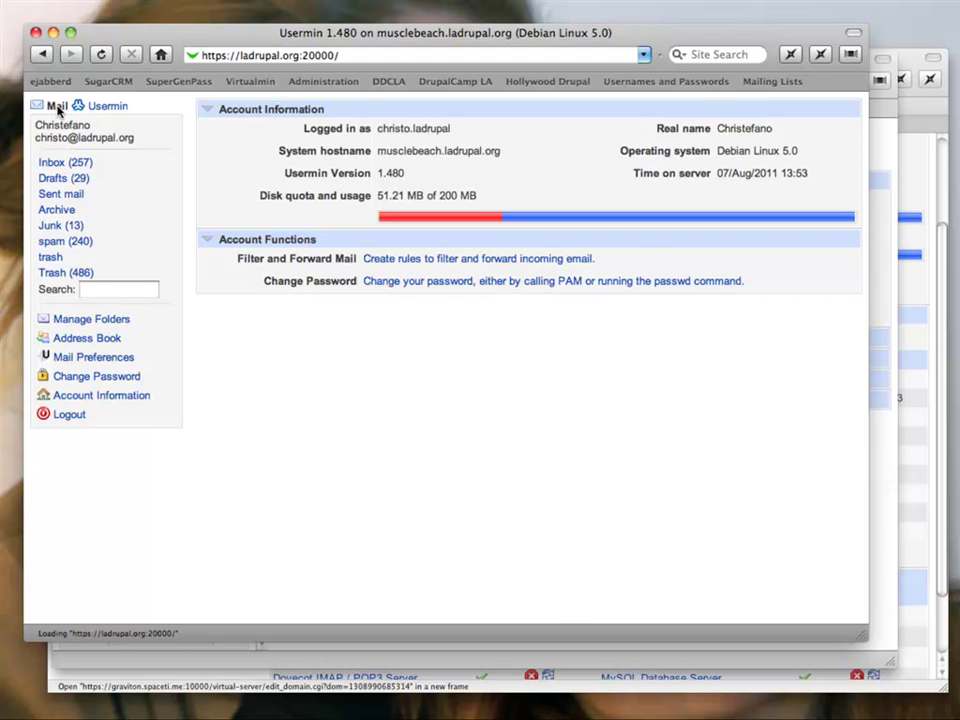
key(super+grave)
click(130, 191)
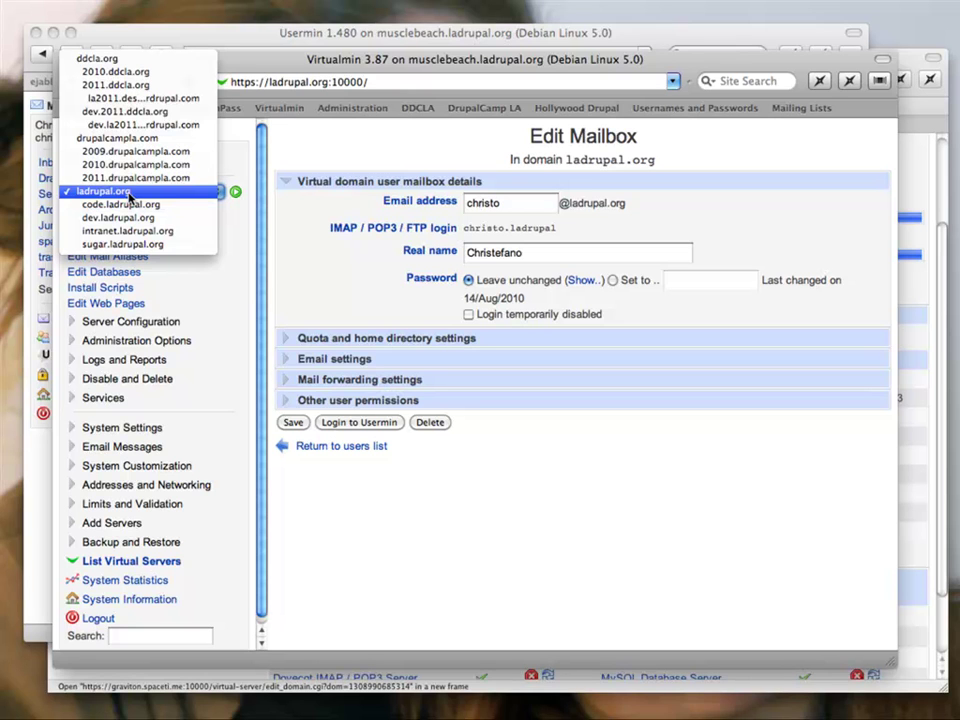
click(275, 265)
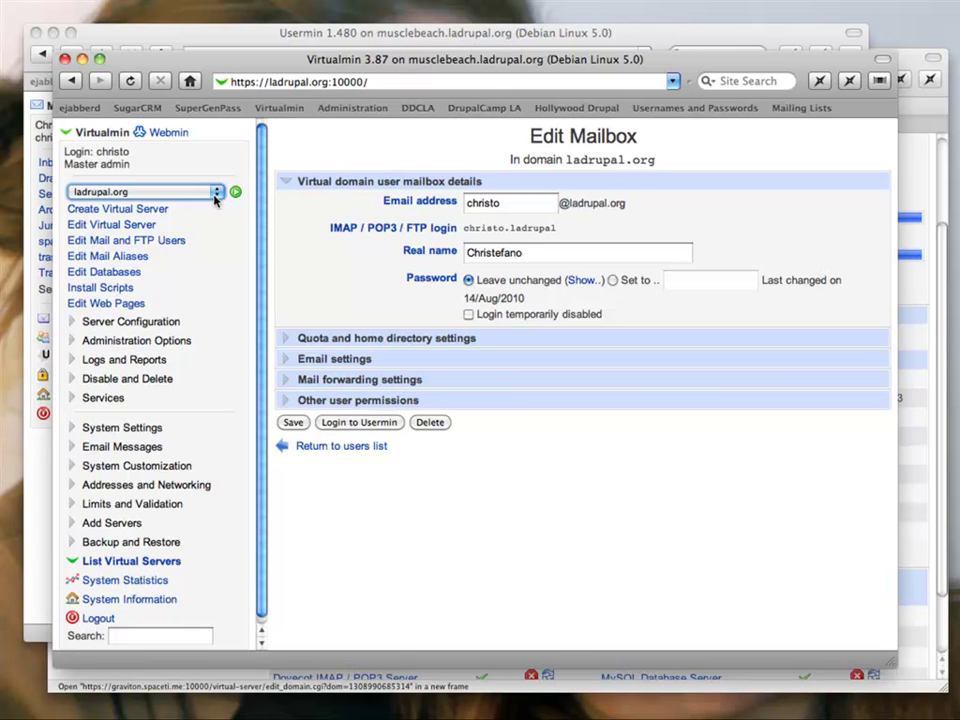
click(215, 193)
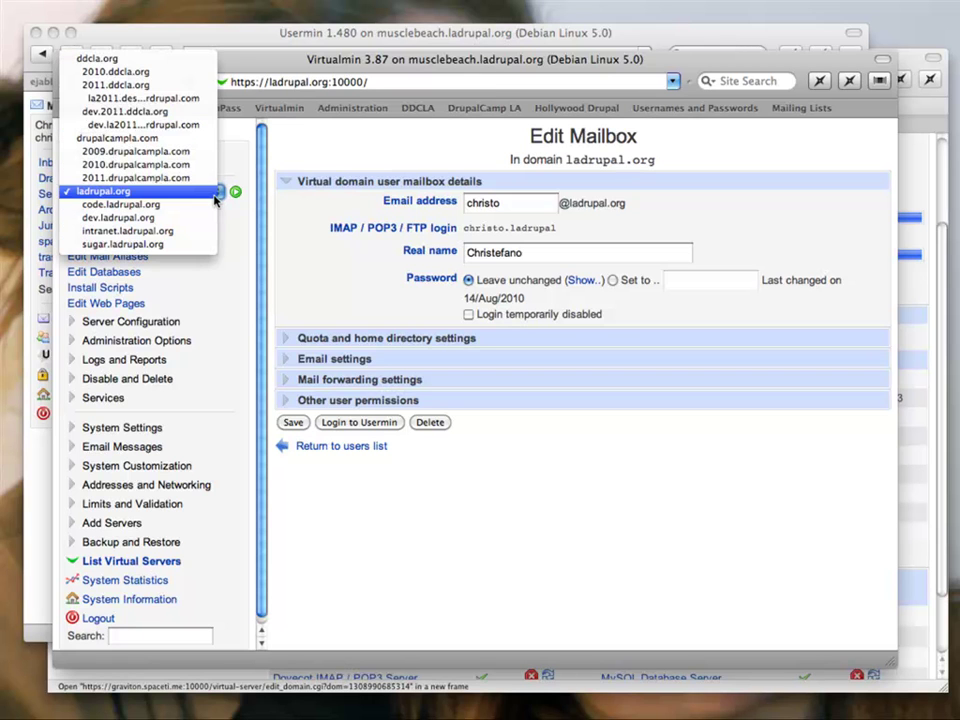
click(215, 191)
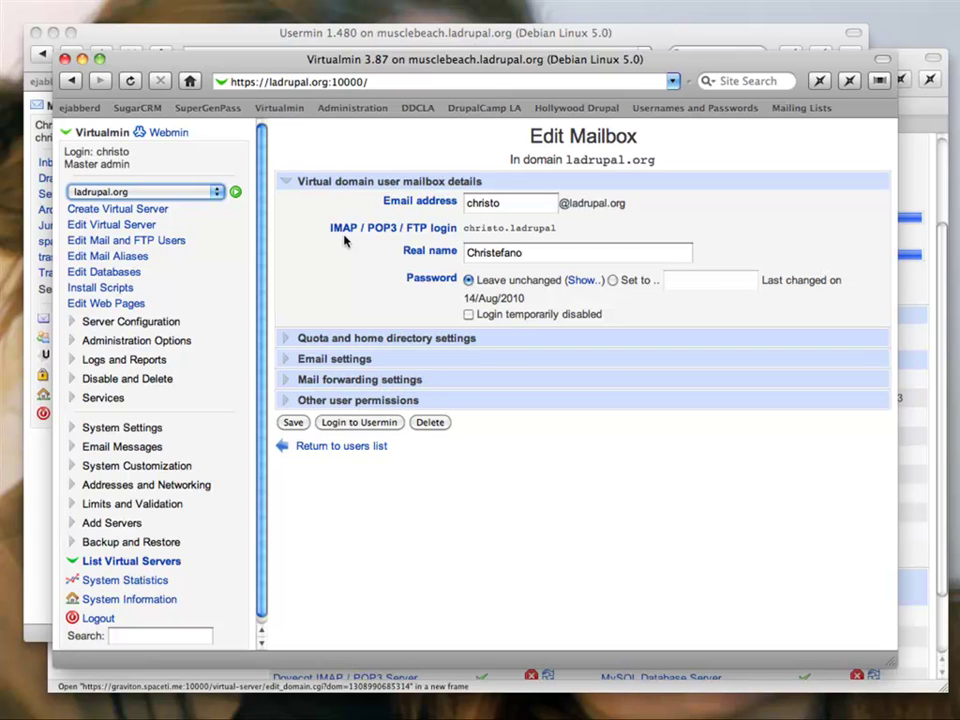
Launch the Skim PDF viewer from the application launcher by searching 'ski'
key(ctrl+space)
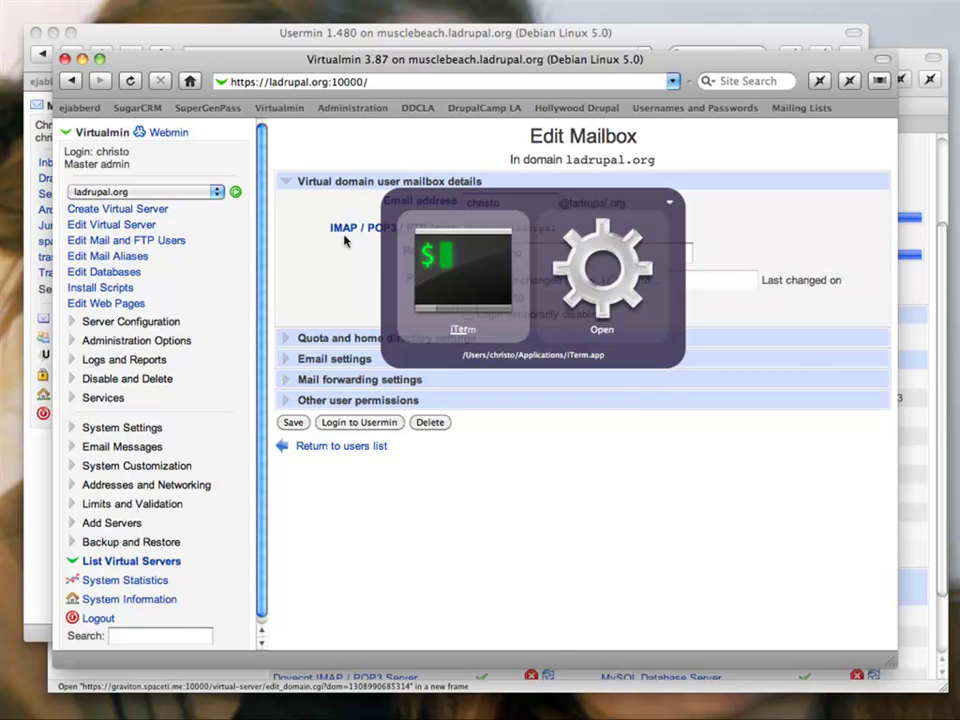
text(ski)
key(Return)
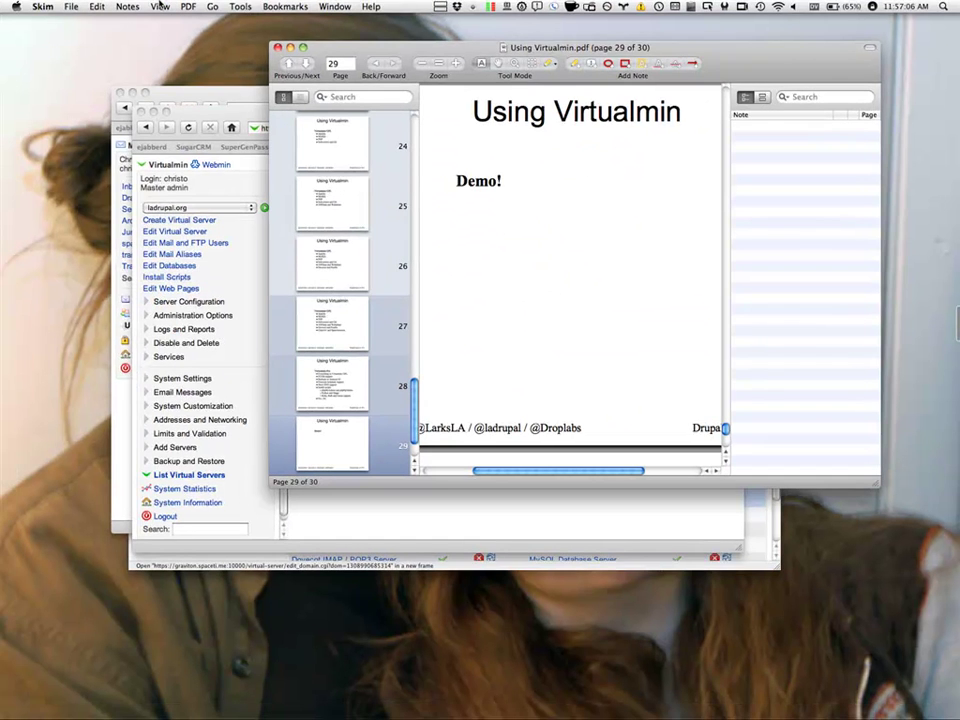
Present the slides full screen and advance from the Demo! slide to the Virtualmin resources slide
click(160, 7)
click(166, 31)
key(Right)
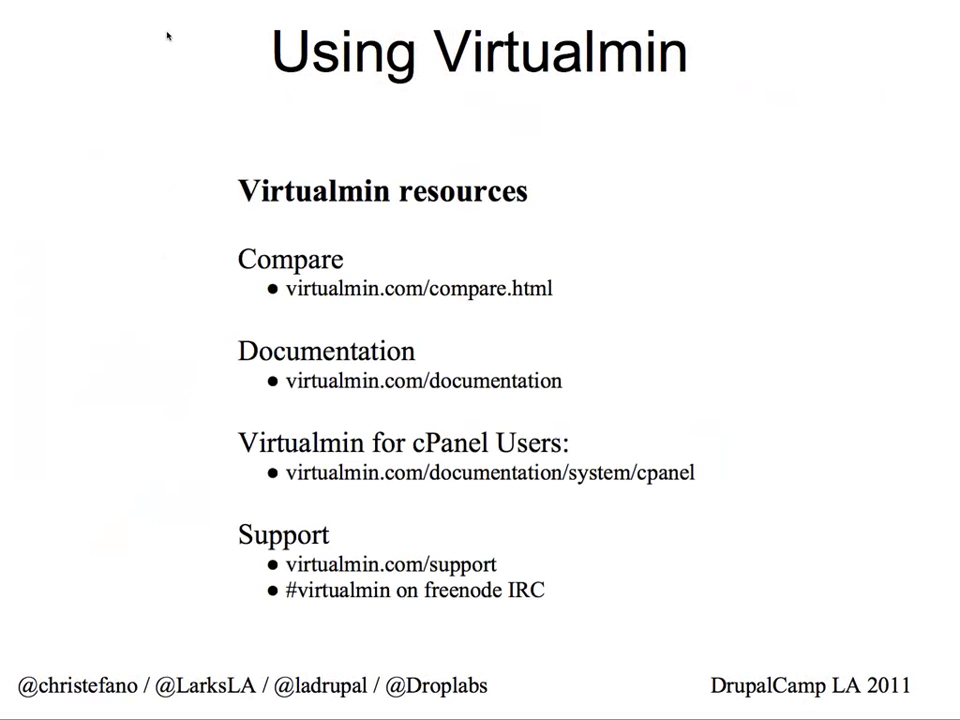
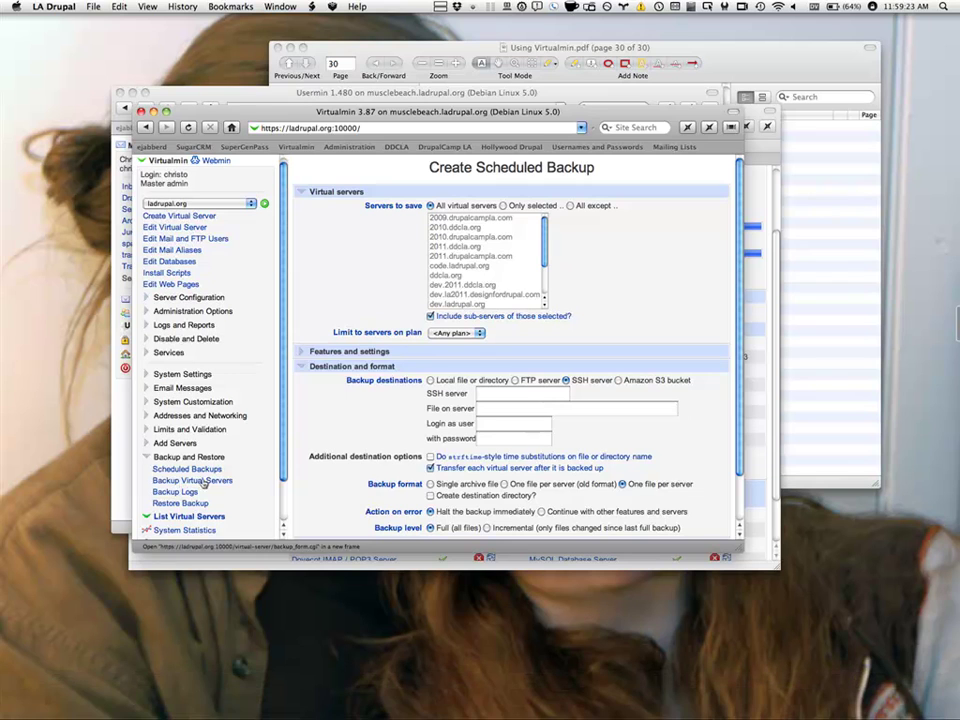
Open the Restore Backup page under Backup and Restore in the left menu
click(190, 503)
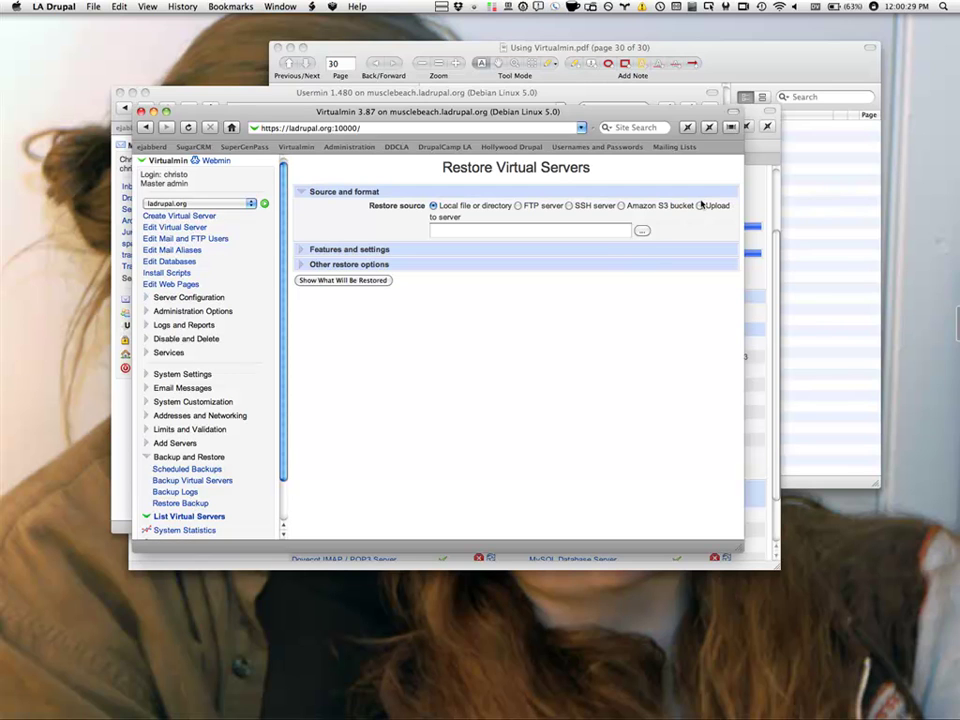
Try the Upload and Amazon S3 sources, then settle on SSH server as the restore source
click(700, 206)
click(620, 206)
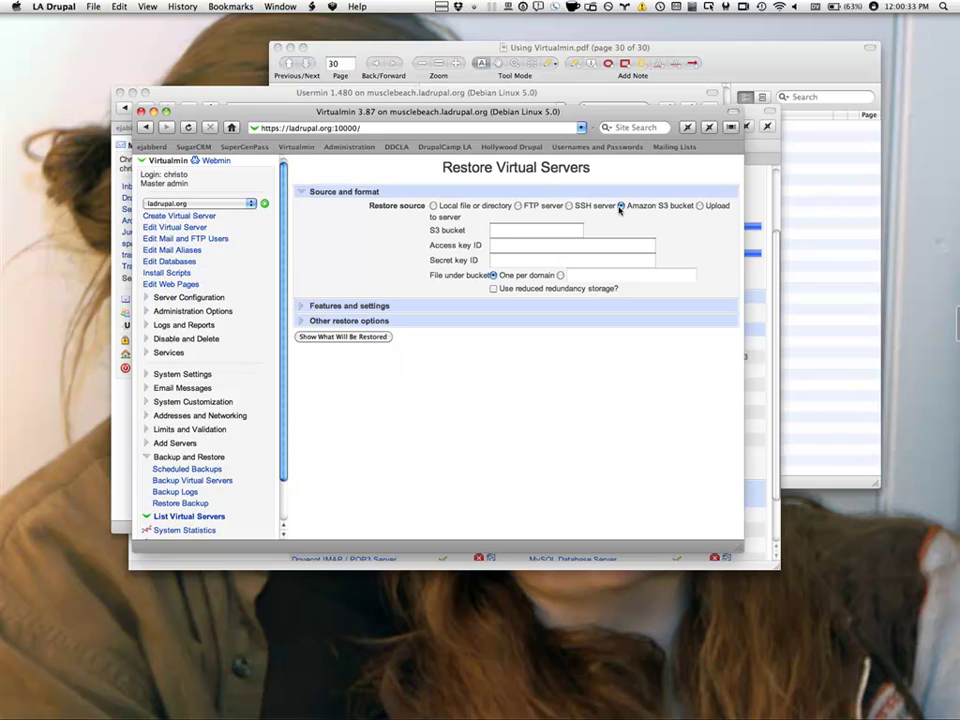
click(568, 206)
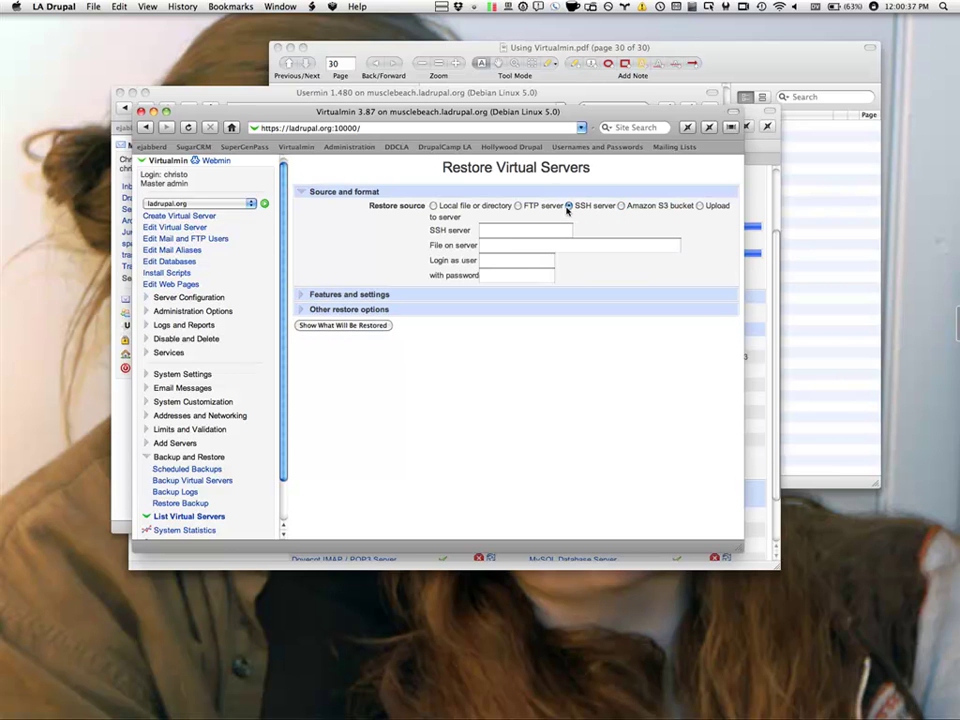
click(489, 249)
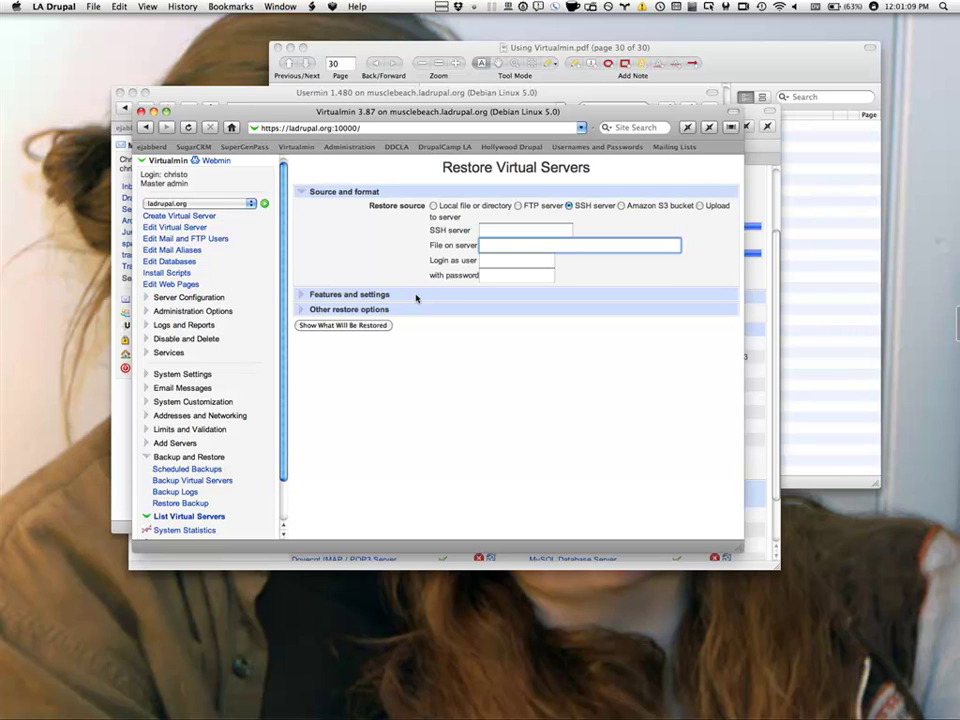
Enter SSH server musclebeach.ladrupal.org and file /root/Dropbox/backups/everything/2011-etc.etc./stevenator.tar.gz
click(490, 222)
click(490, 226)
text(mus)
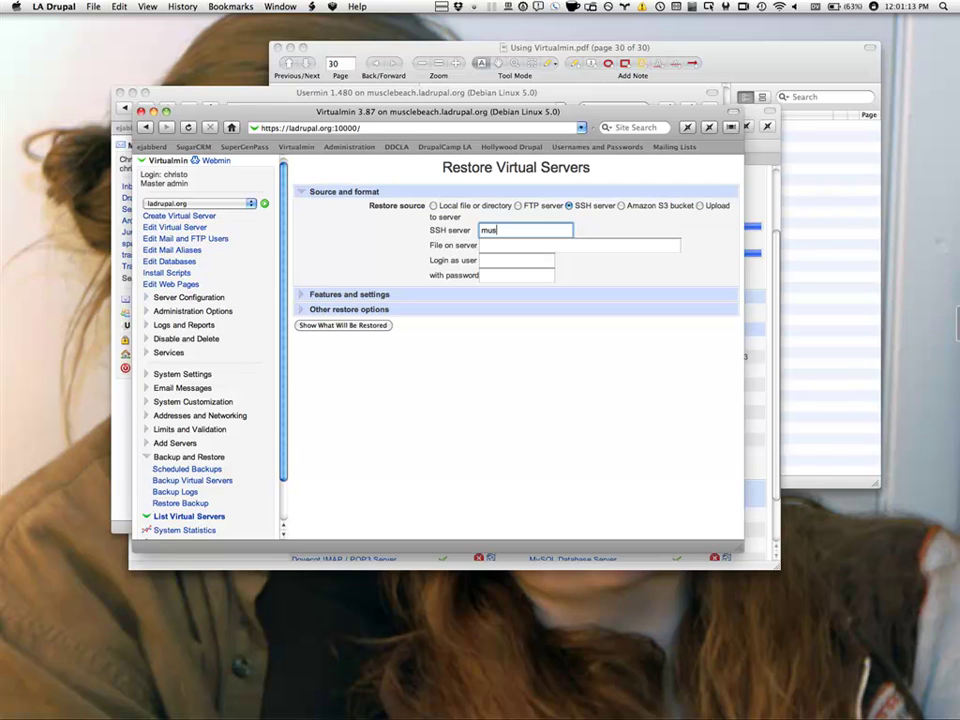
text(clebeach.ladrupal.org)
key(Tab)
text(/root/Drop)
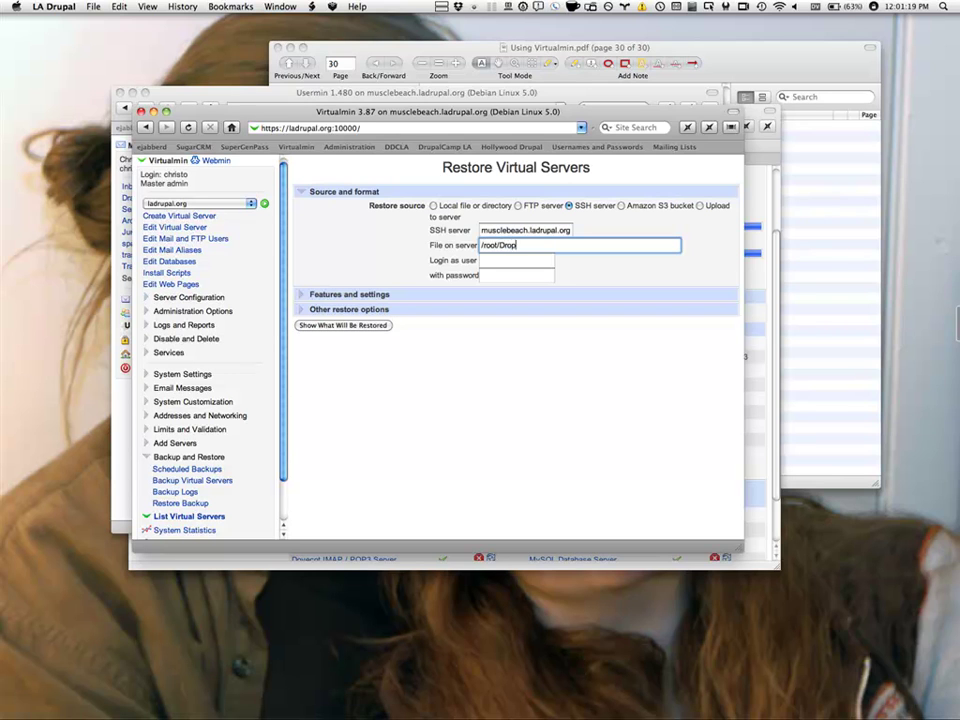
text(box/backups/everything/2011)
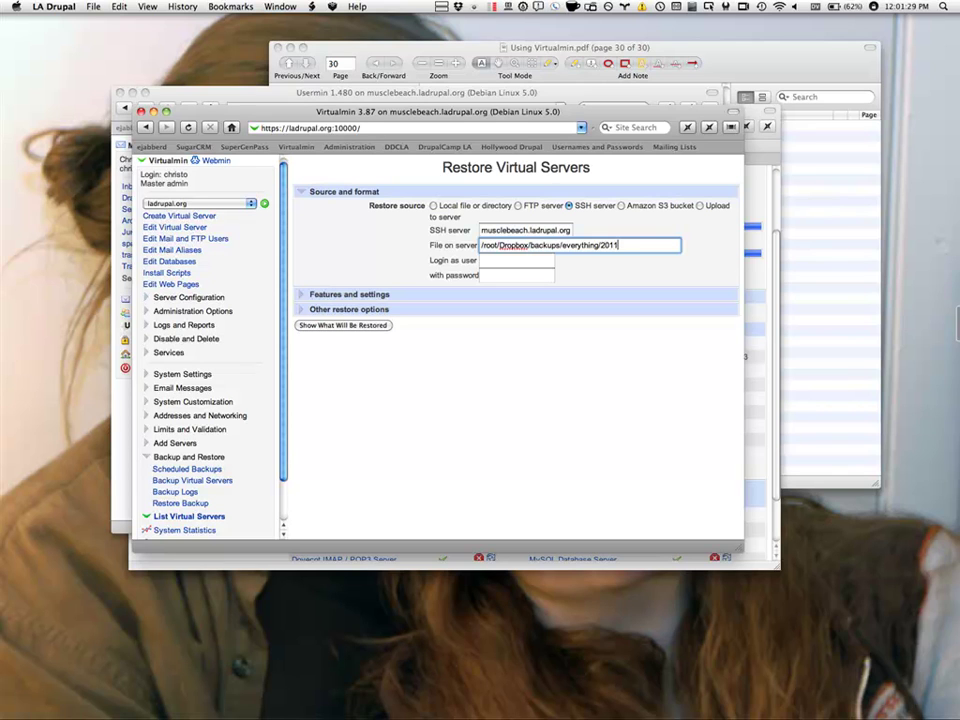
text(-etc.etc./stevenator.tar.gz)
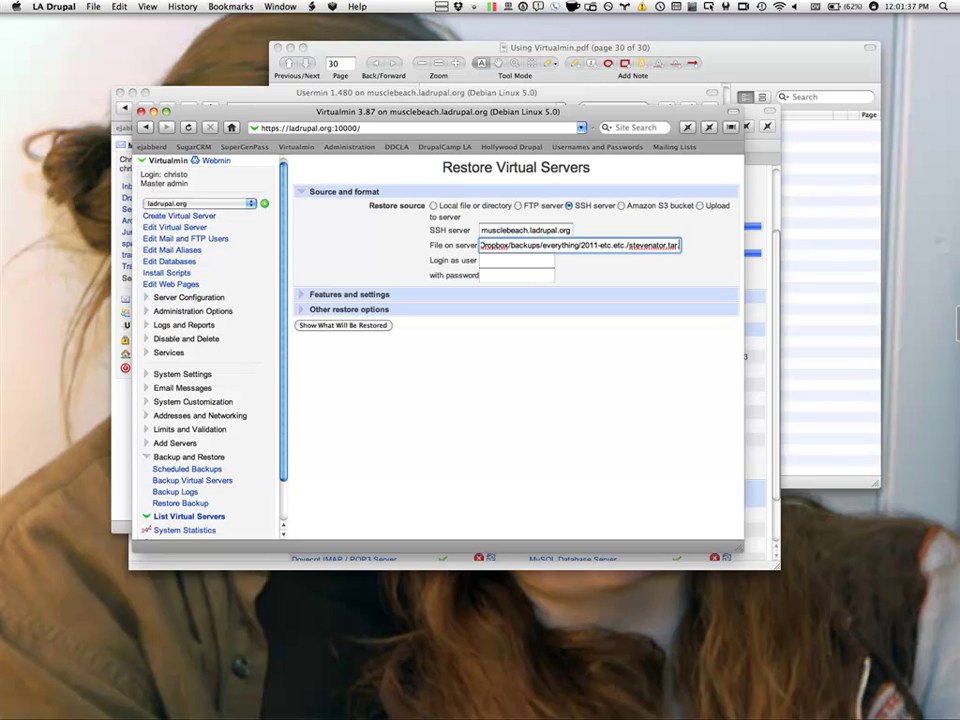
Set the login to root with the account password, and expand Other restore options
key(Tab)
text(set)
key(BackSpace)
key(BackSpace)
key(BackSpace)
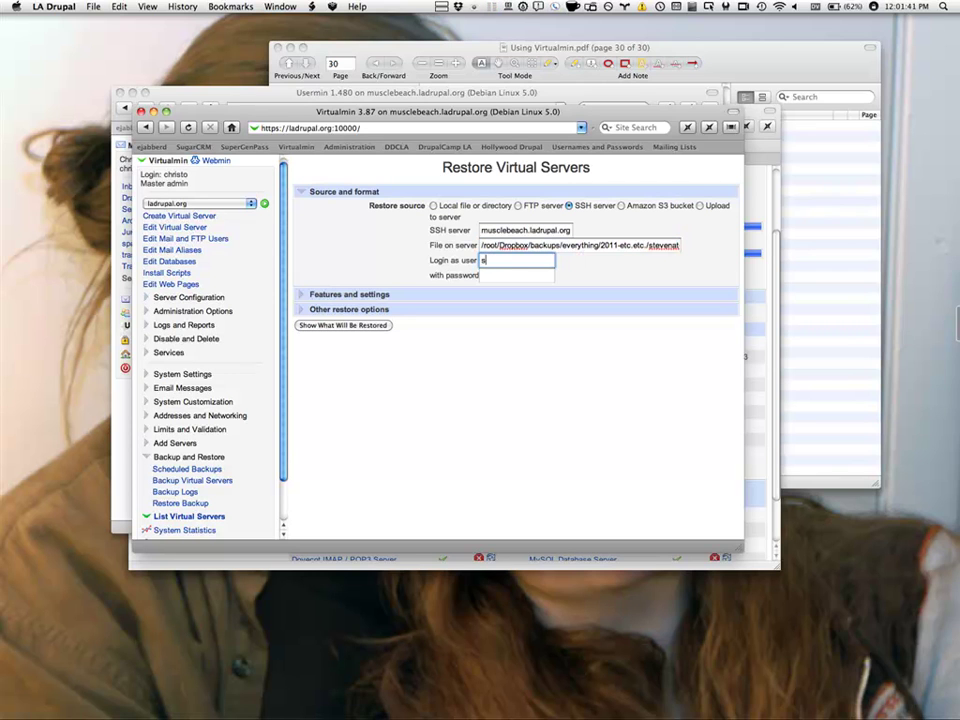
text(root)
key(Tab)
text(************)
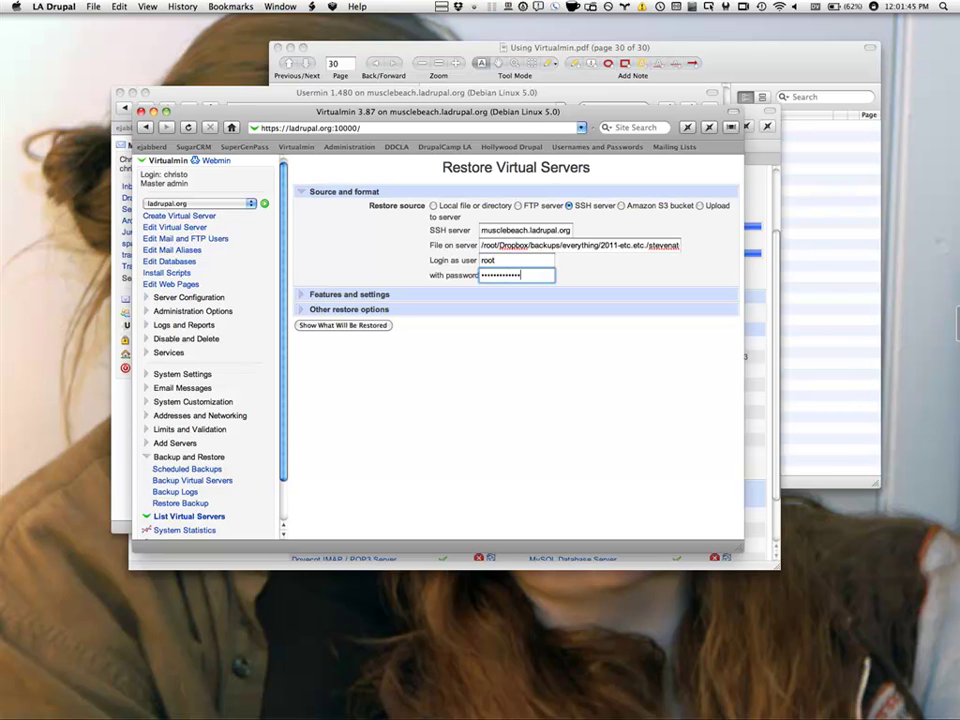
click(325, 310)
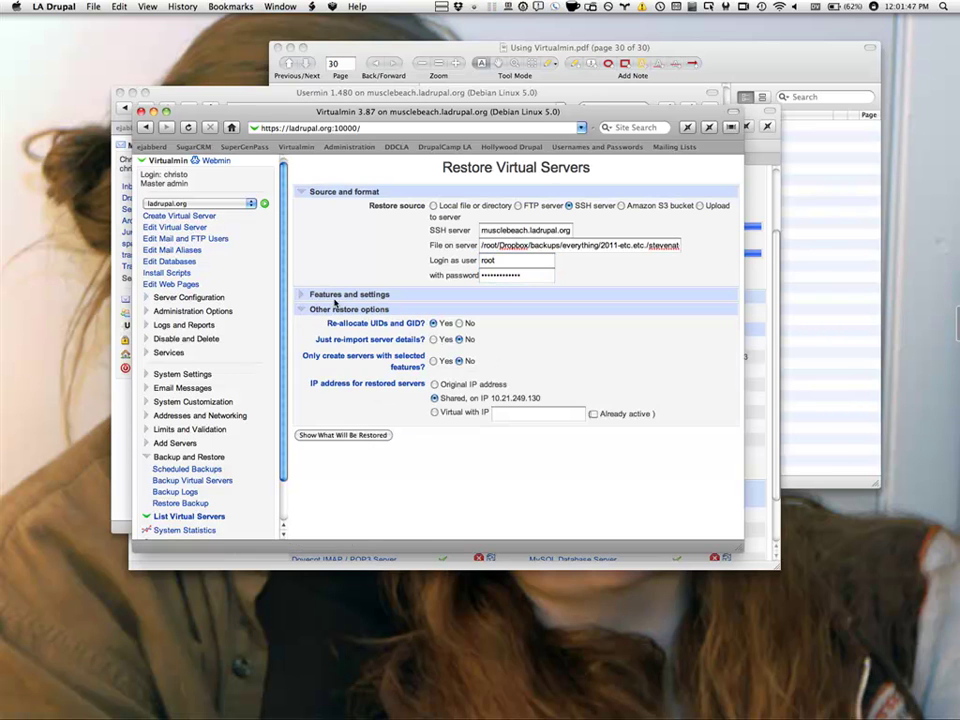
In Features and settings, give restored servers a virtual IP marked Already active
click(345, 294)
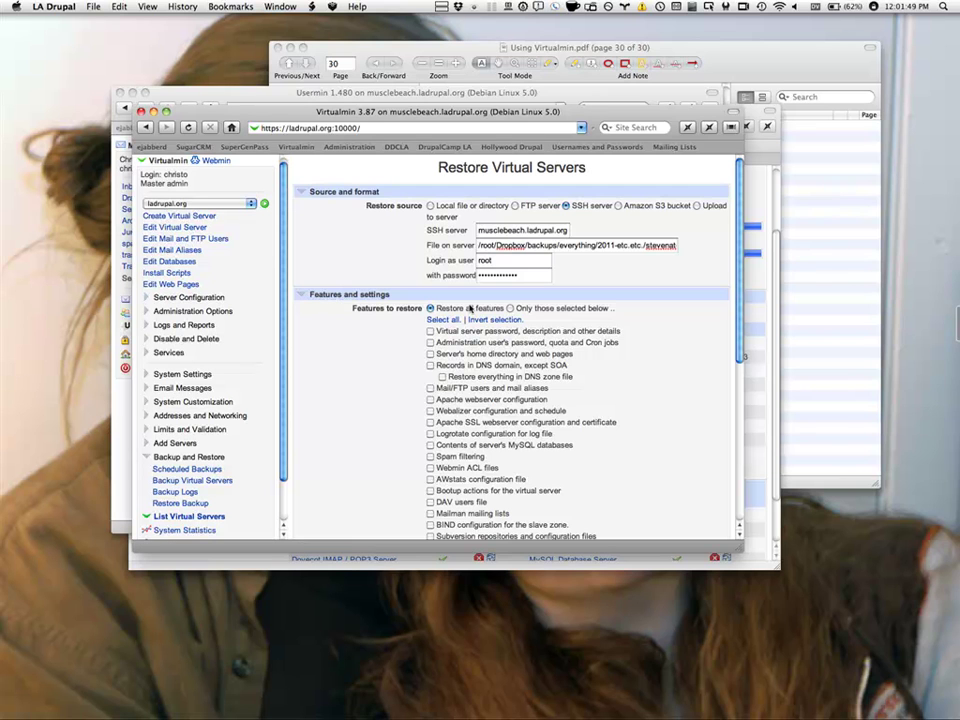
scroll(465, 315, down, 5)
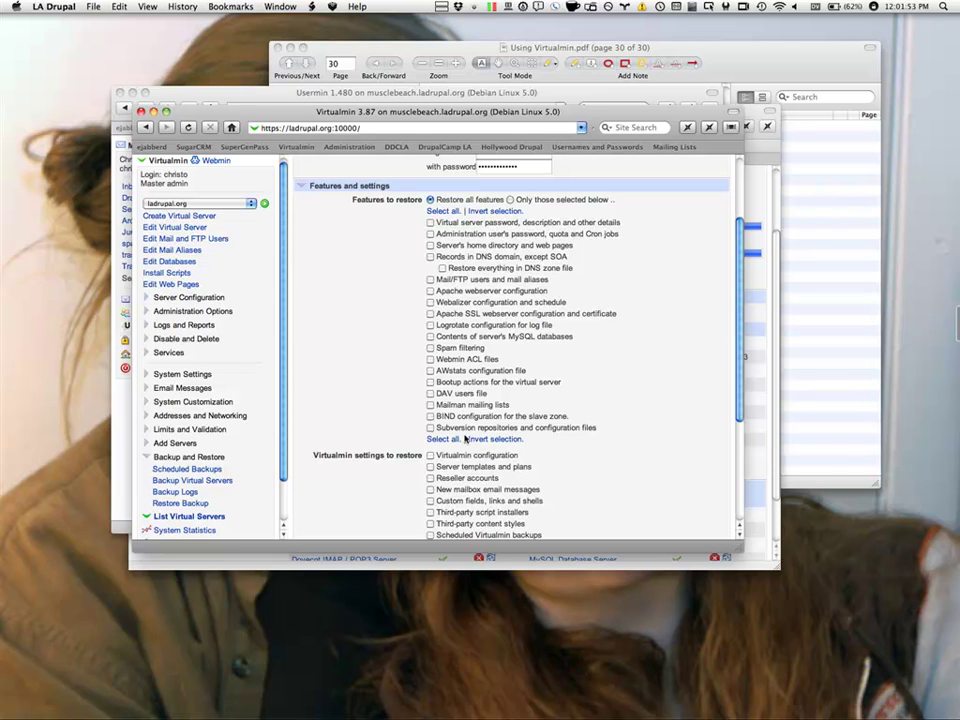
scroll(464, 438, down, 8)
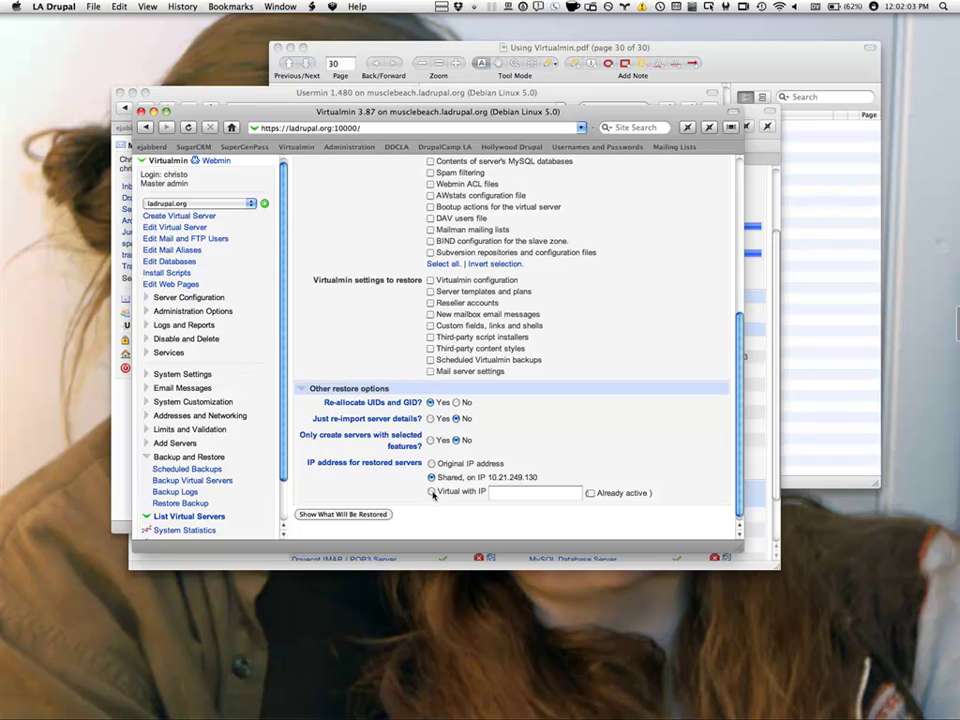
click(432, 491)
click(555, 494)
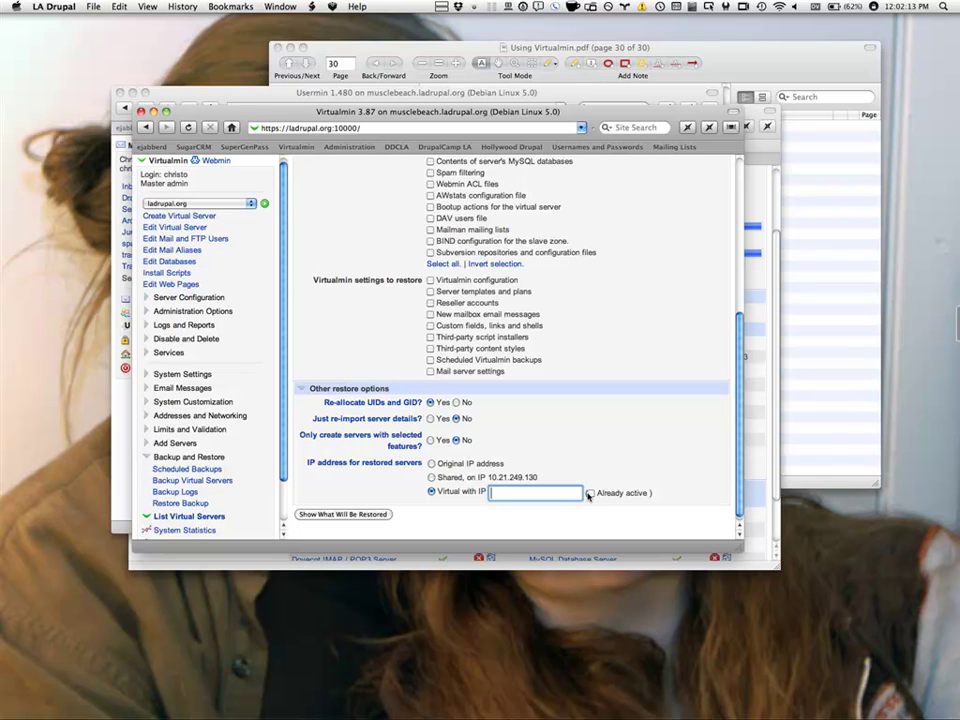
click(591, 493)
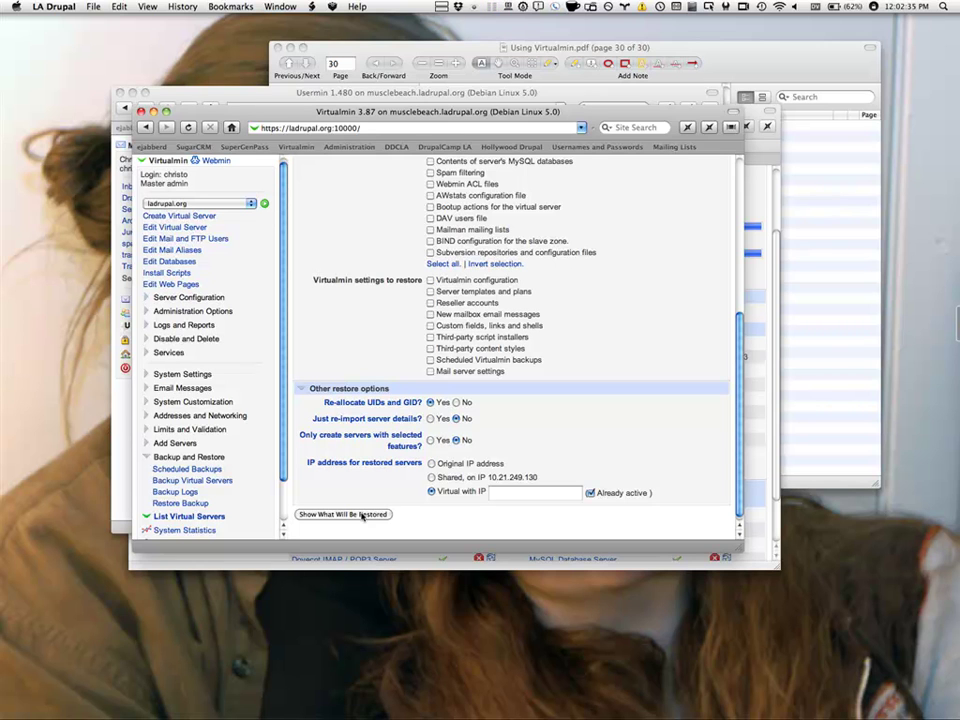
scroll(444, 279, up, 5)
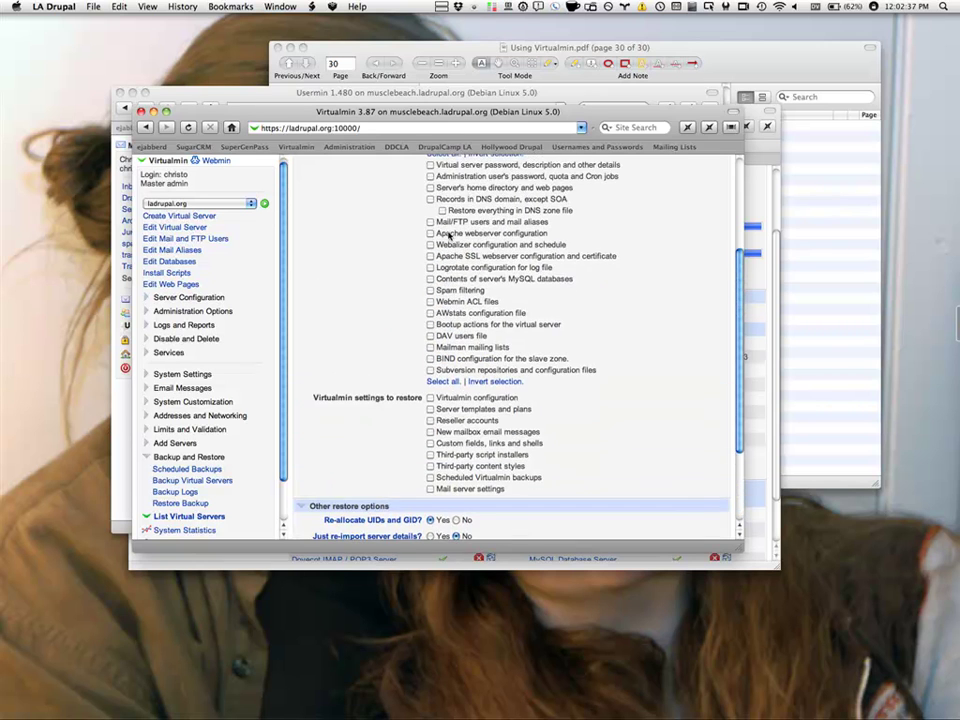
scroll(436, 330, down, 5)
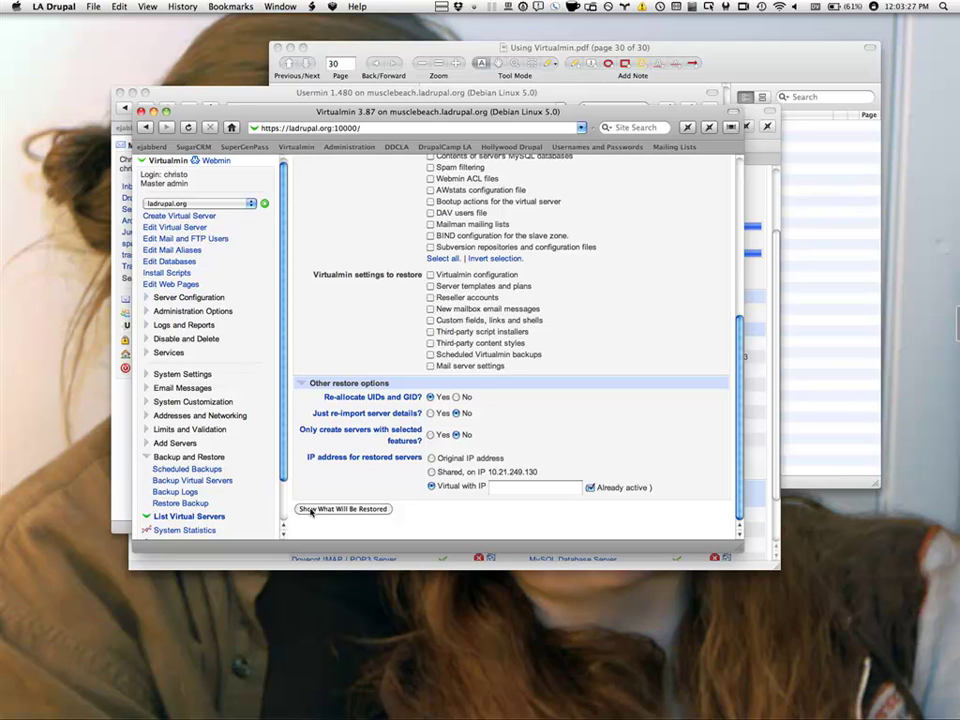
scroll(156, 356, up, 1)
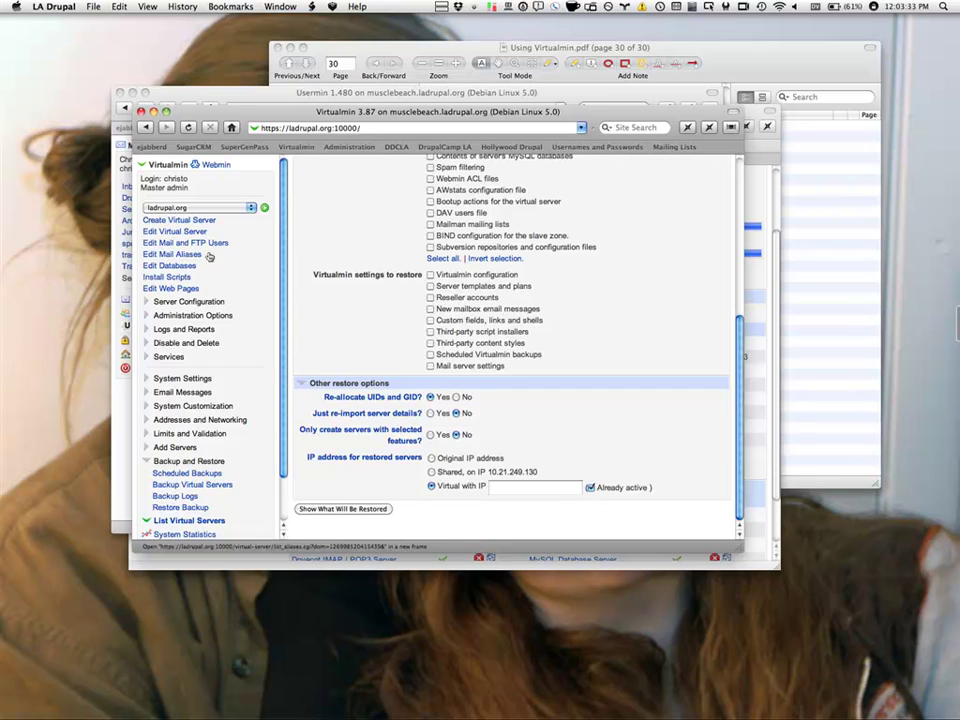
In Edit Databases for ladrupal.org, select information_schema on the Import Database tab
click(185, 266)
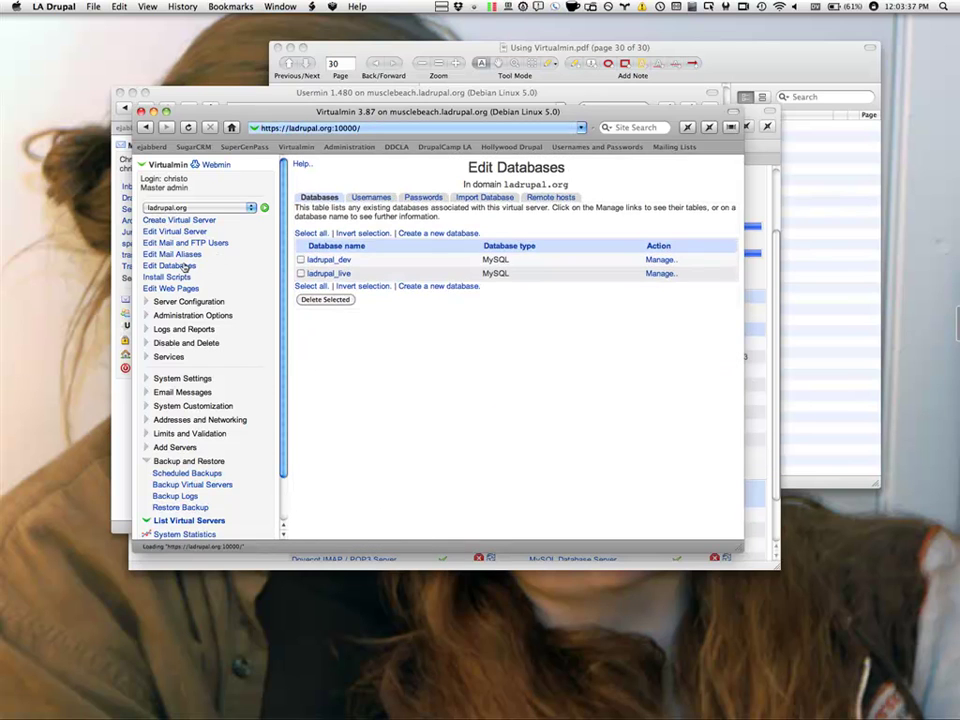
click(485, 198)
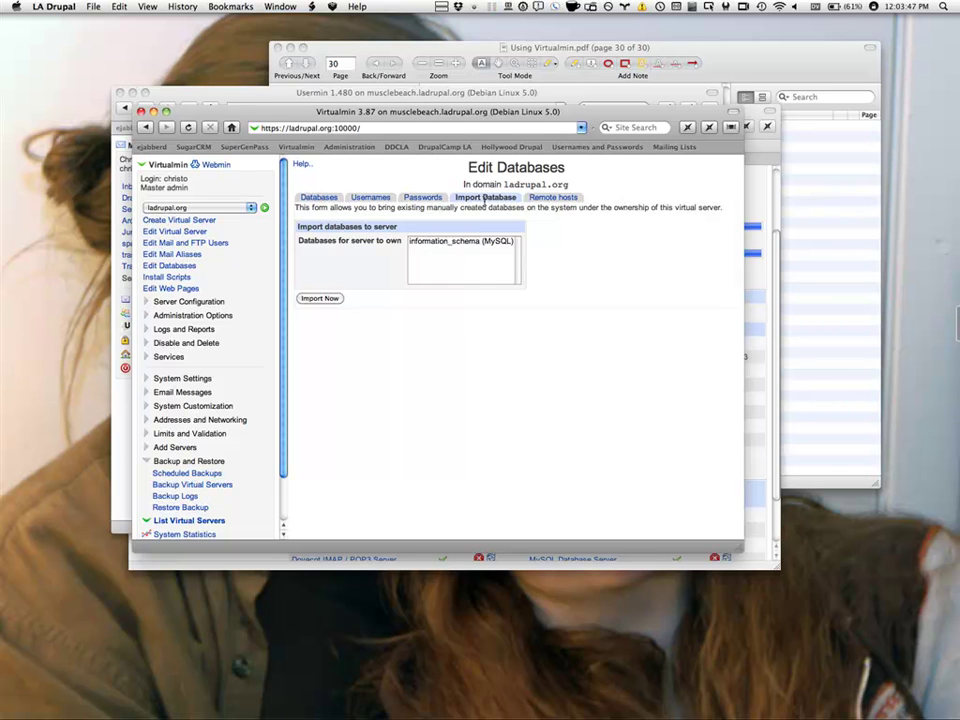
click(460, 241)
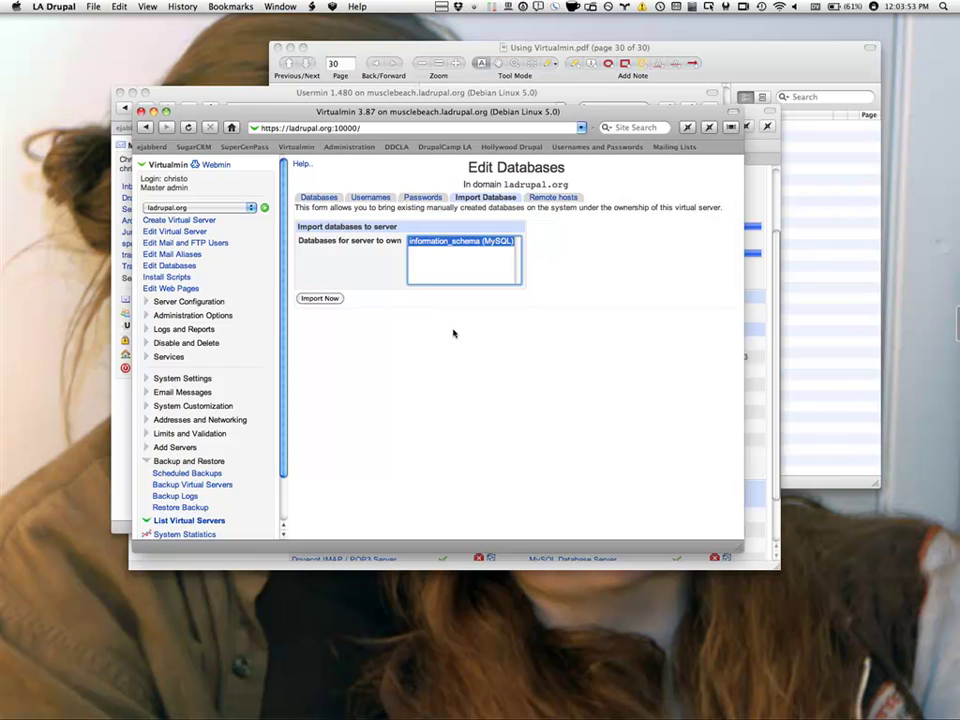
click(248, 207)
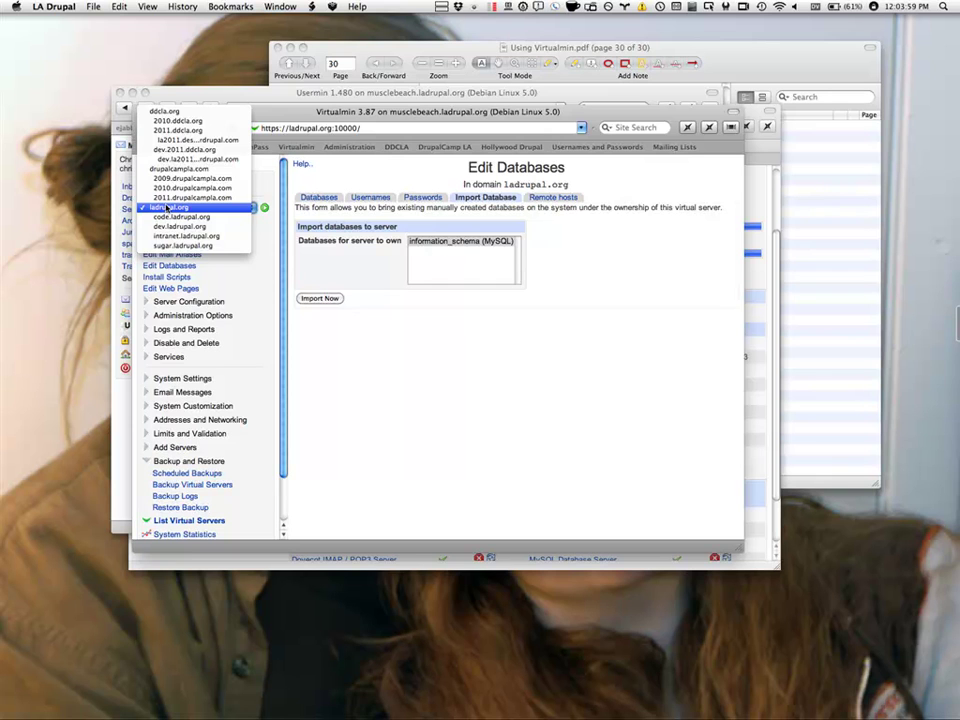
click(341, 285)
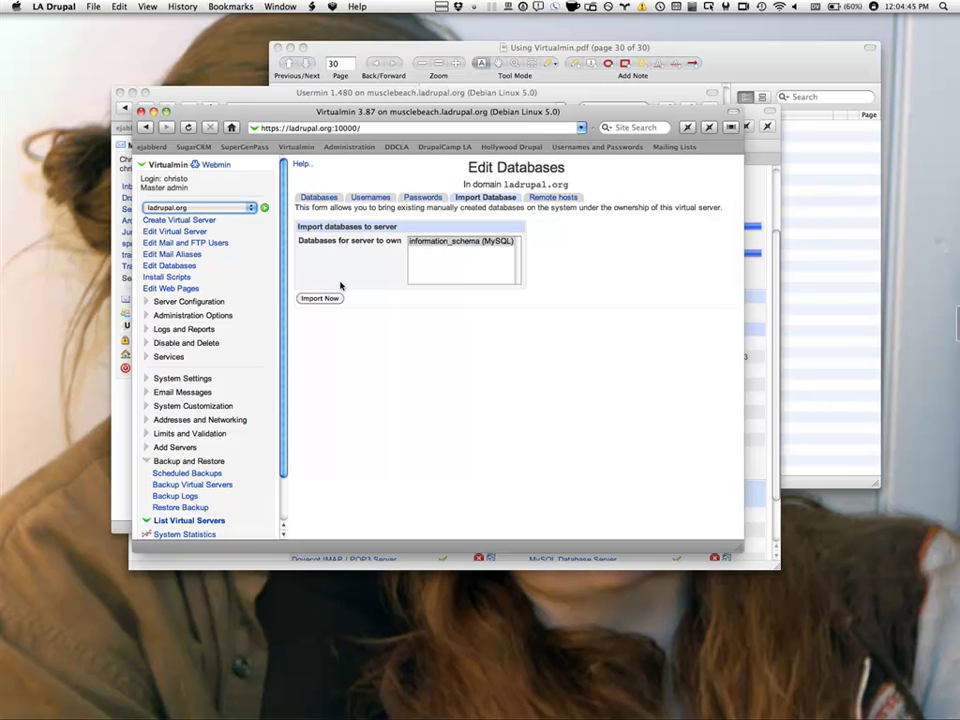
Bring Skim forward via Quicksilver and show Using Virtualmin.pdf as a full-screen presentation
key(ctrl+space)
text(ski)
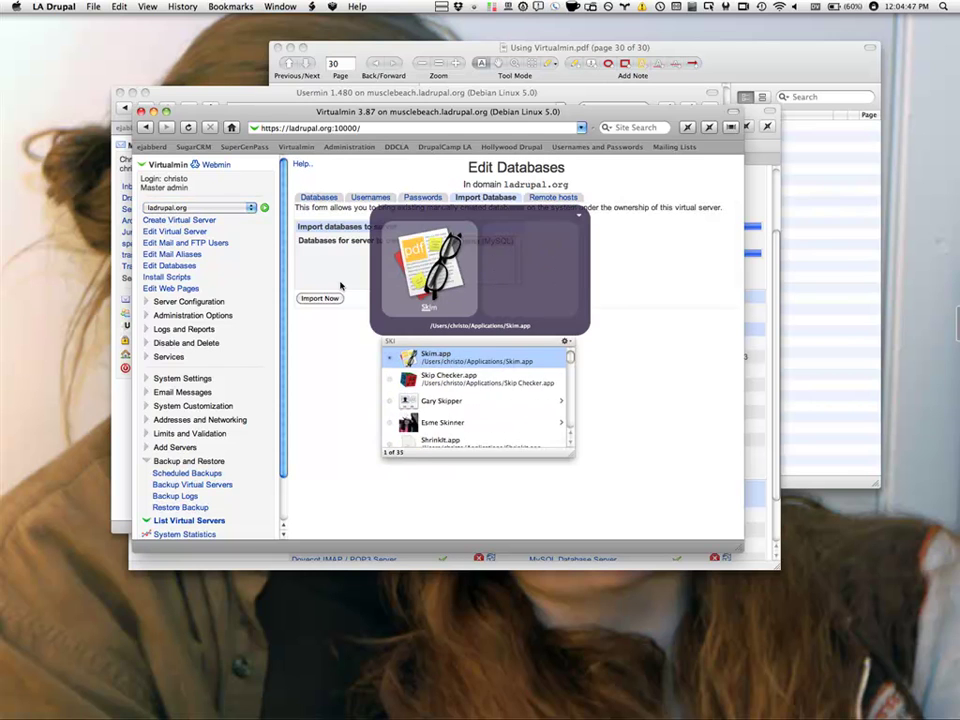
key(Return)
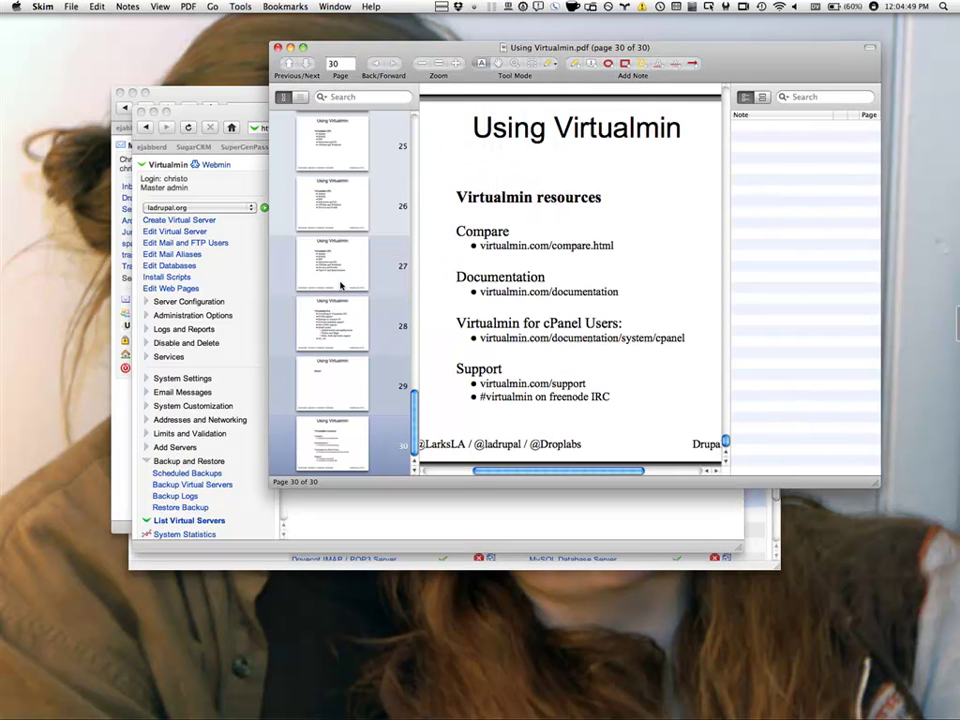
click(160, 6)
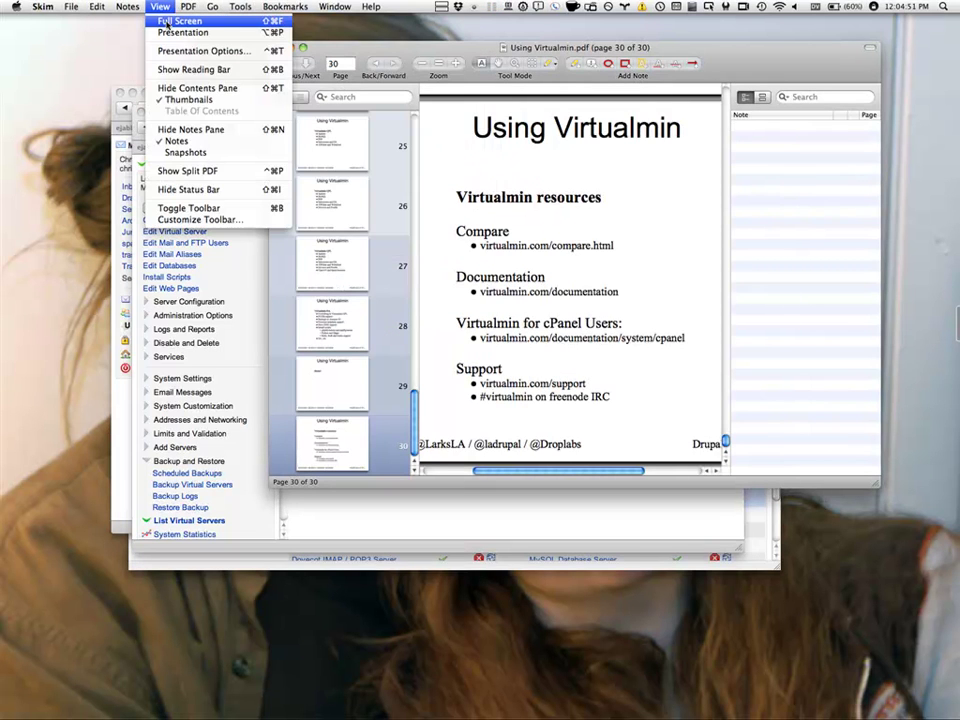
click(168, 32)
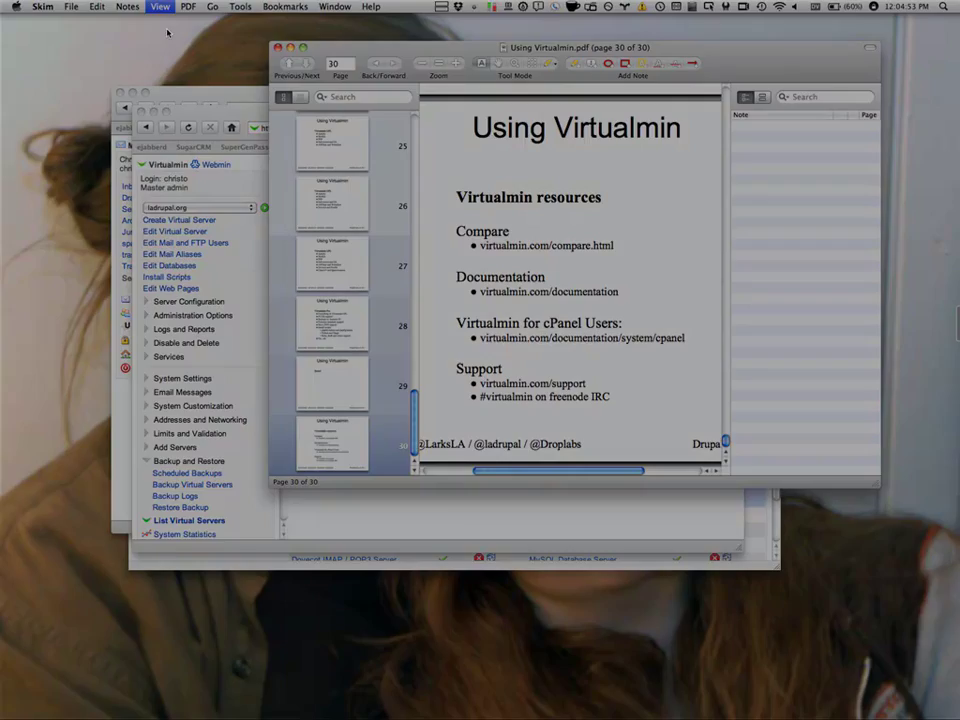